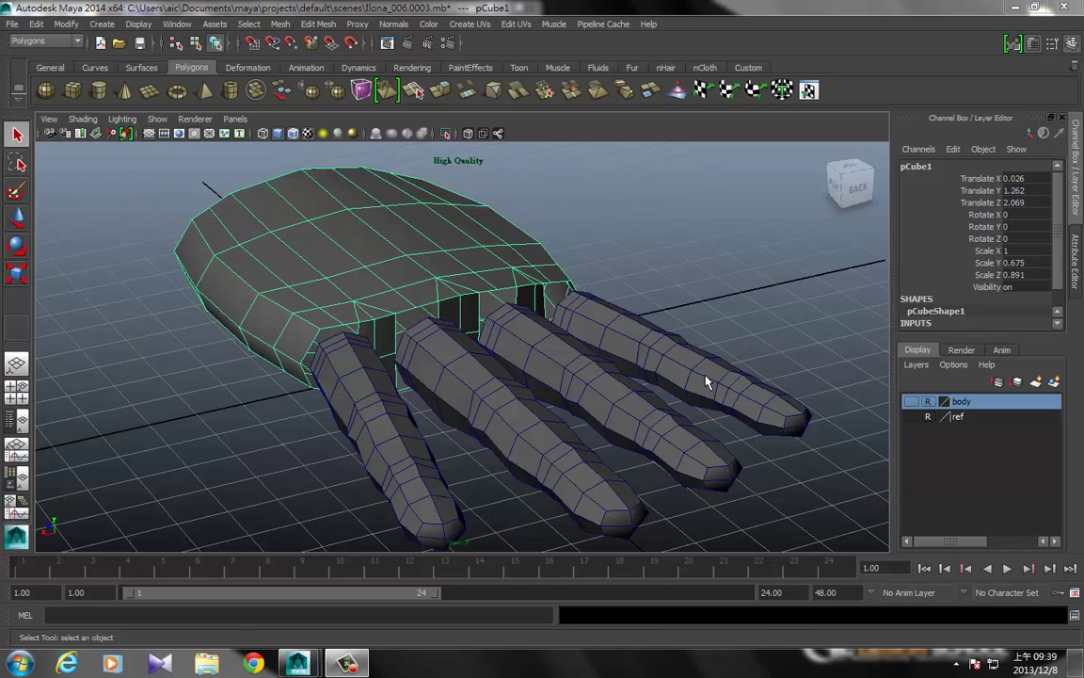
- Step the view through Front, Right and Left to the Back view, frame the hand, and select a finger
{"action": "left_click", "coordinate": [644, 245]}
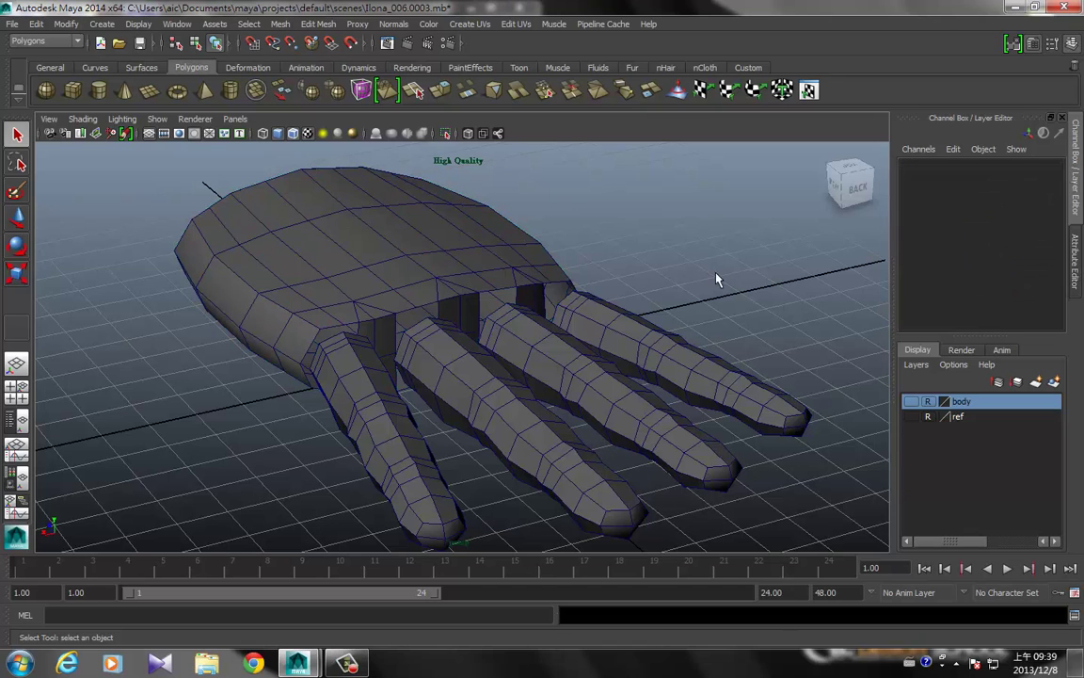
{"action": "key", "text": "space"}
{"action": "left_click_drag", "start_coordinate": [706, 288], "coordinate": [580, 367]}
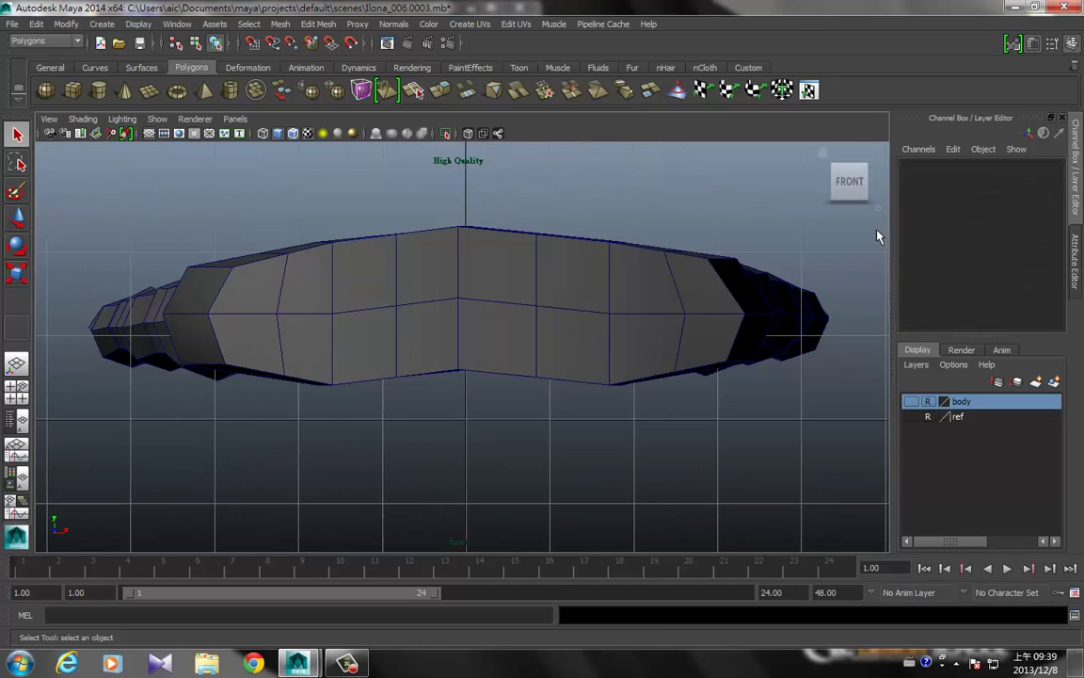
{"action": "left_click", "coordinate": [876, 188]}
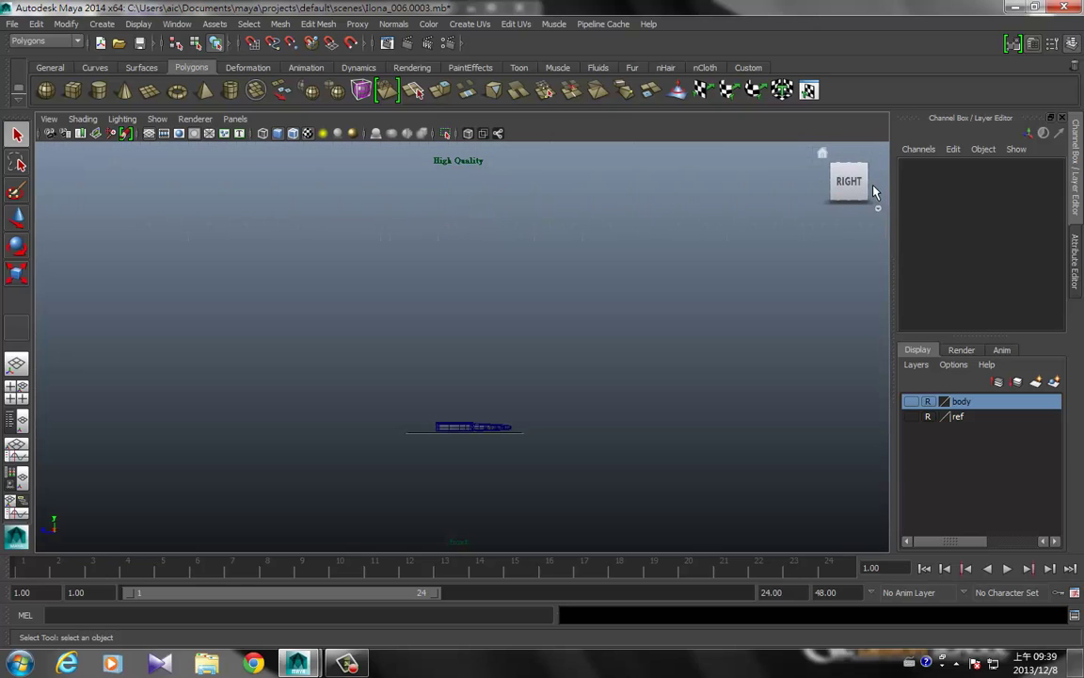
{"action": "left_click", "coordinate": [875, 186]}
{"action": "left_click", "coordinate": [876, 186]}
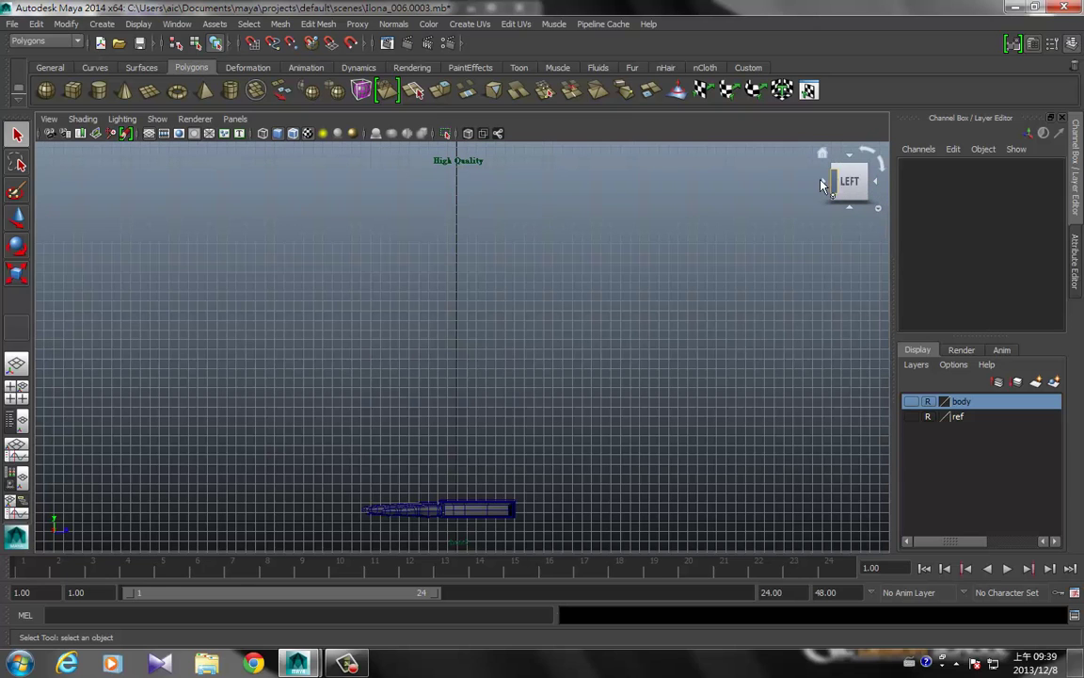
{"action": "left_click", "coordinate": [817, 185]}
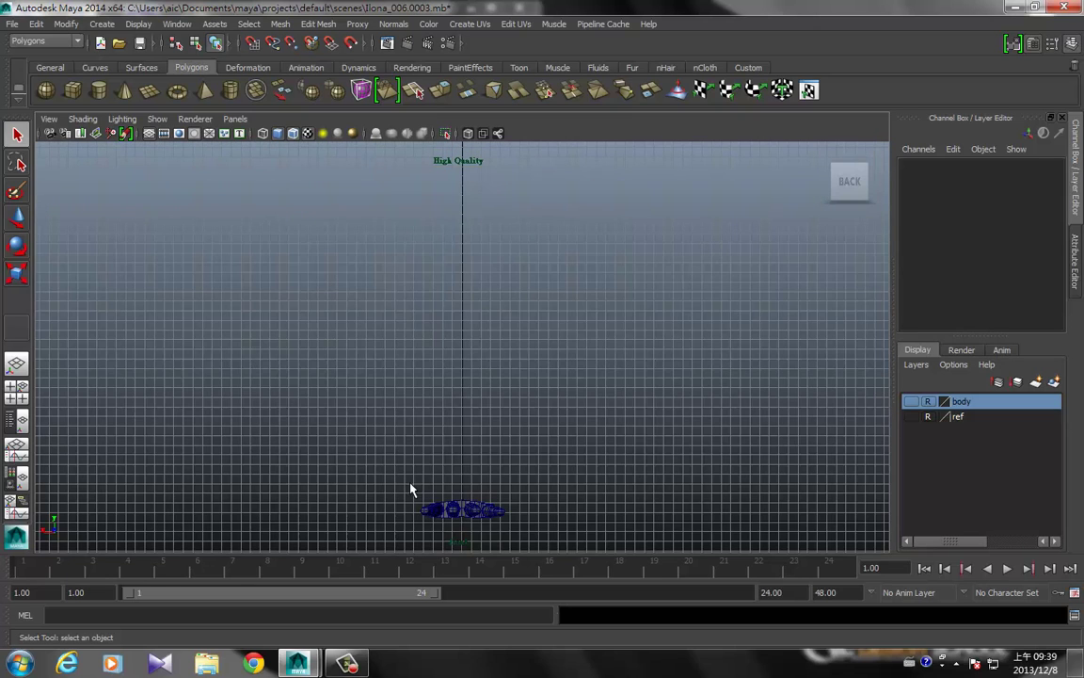
{"action": "key", "text": "f"}
{"action": "key", "text": "q"}
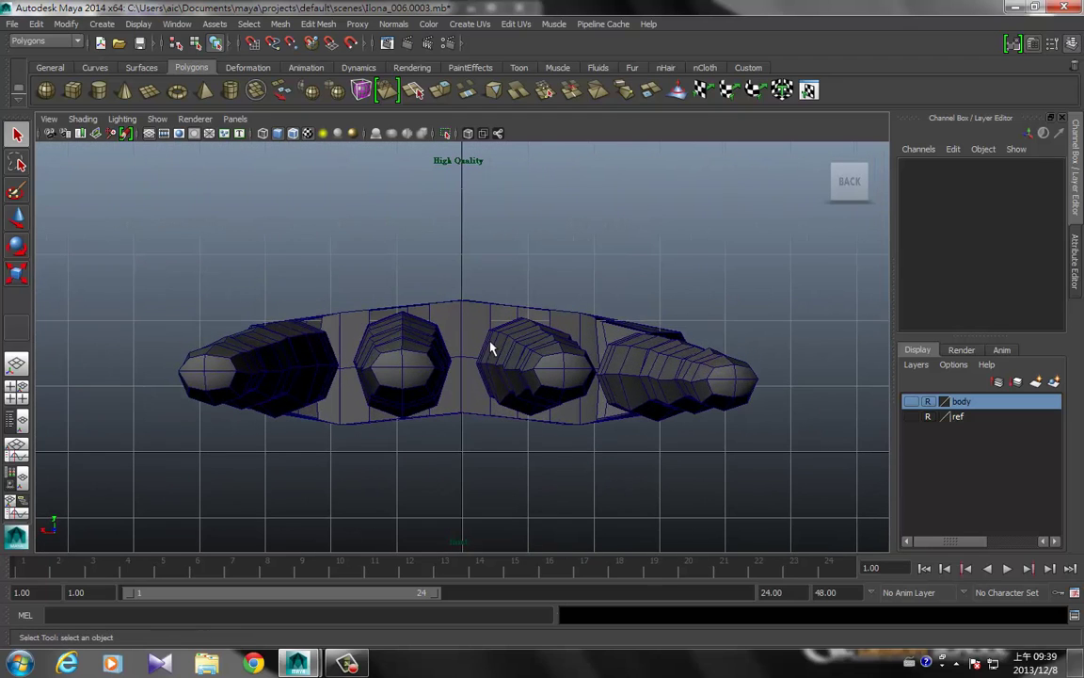
{"action": "left_click", "coordinate": [401, 356]}
- Nudge the third finger and rightmost finger (pCylinder4, Translate Y 1.117) down along Y
{"action": "key", "text": "w"}
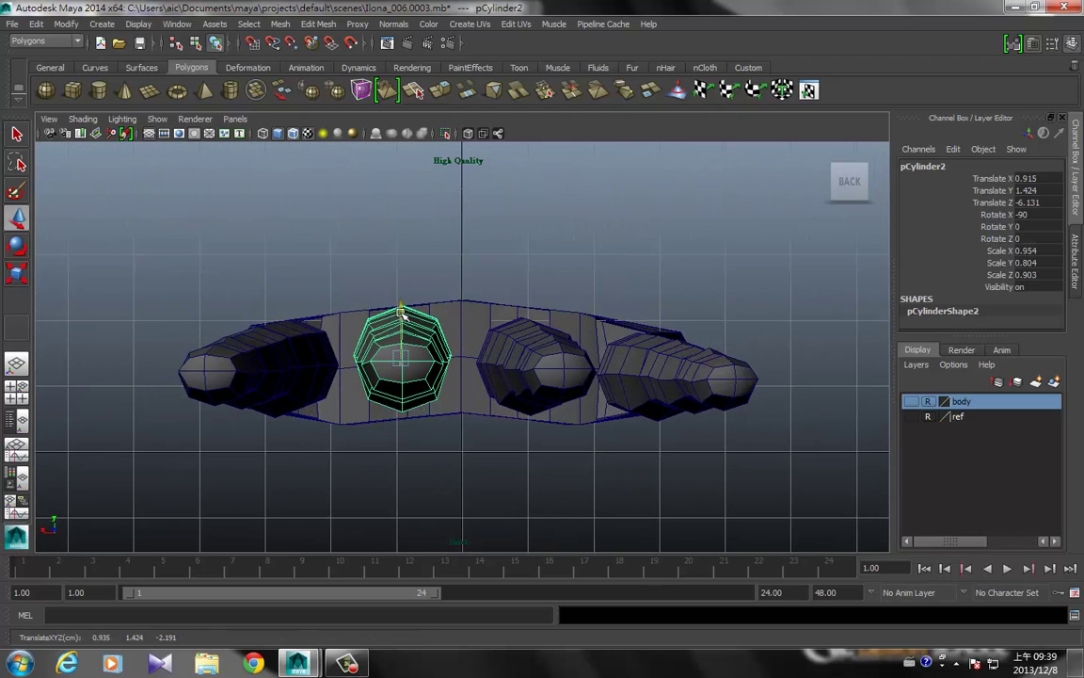
{"action": "left_click", "coordinate": [520, 334]}
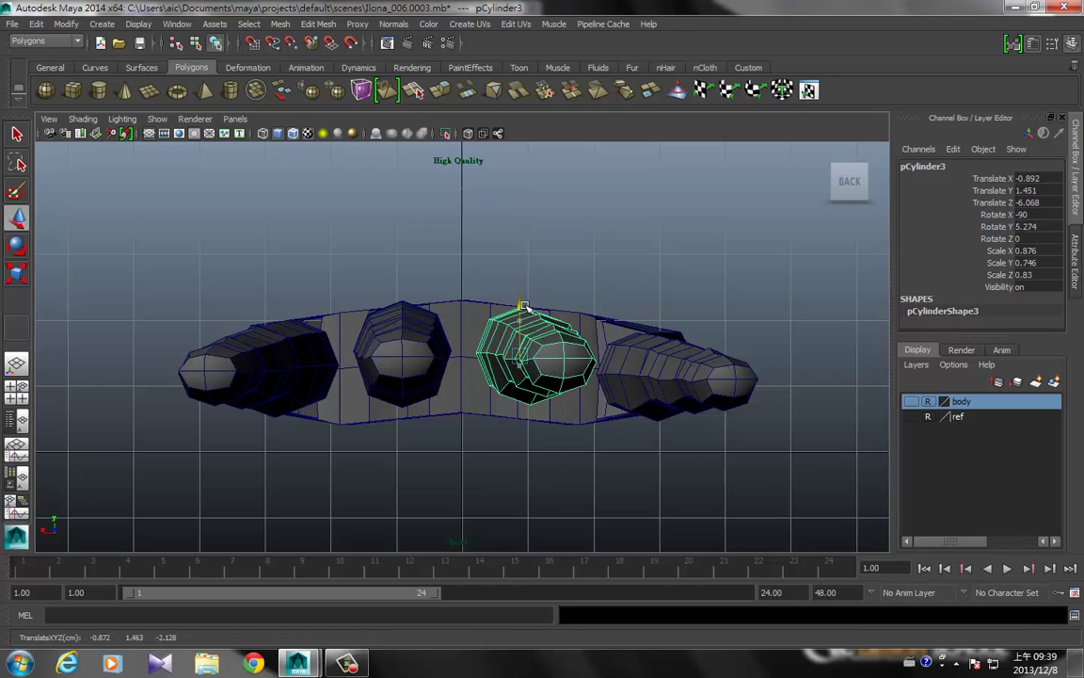
{"action": "left_click", "coordinate": [640, 340]}
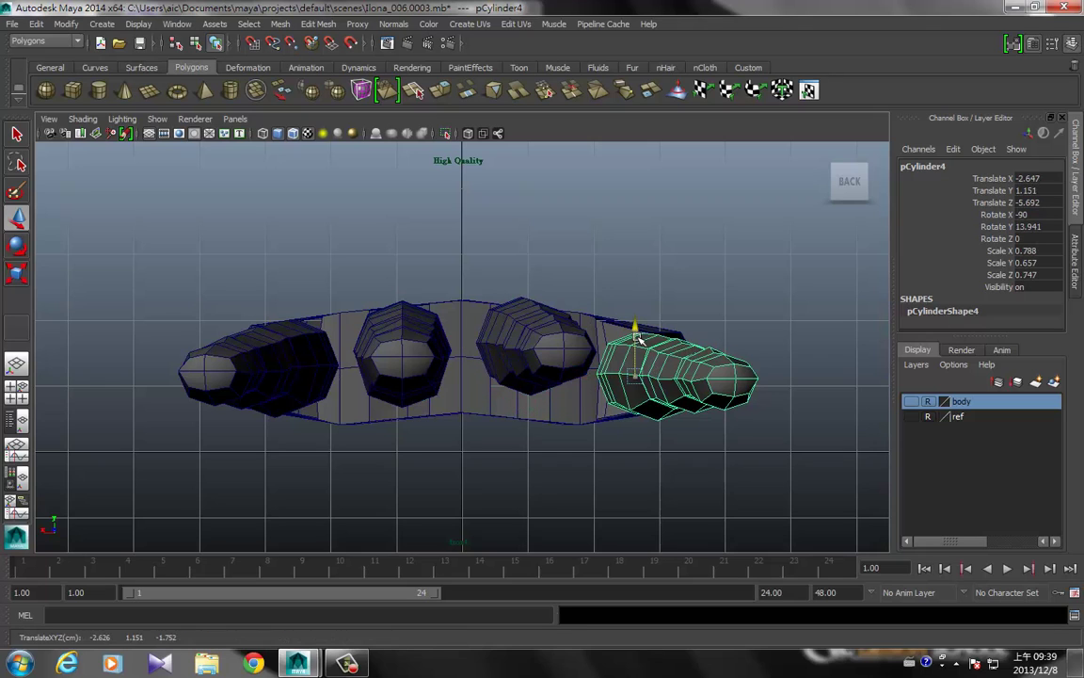
{"action": "left_click", "coordinate": [516, 309]}
{"action": "left_click_drag", "start_coordinate": [518, 308], "coordinate": [522, 316]}
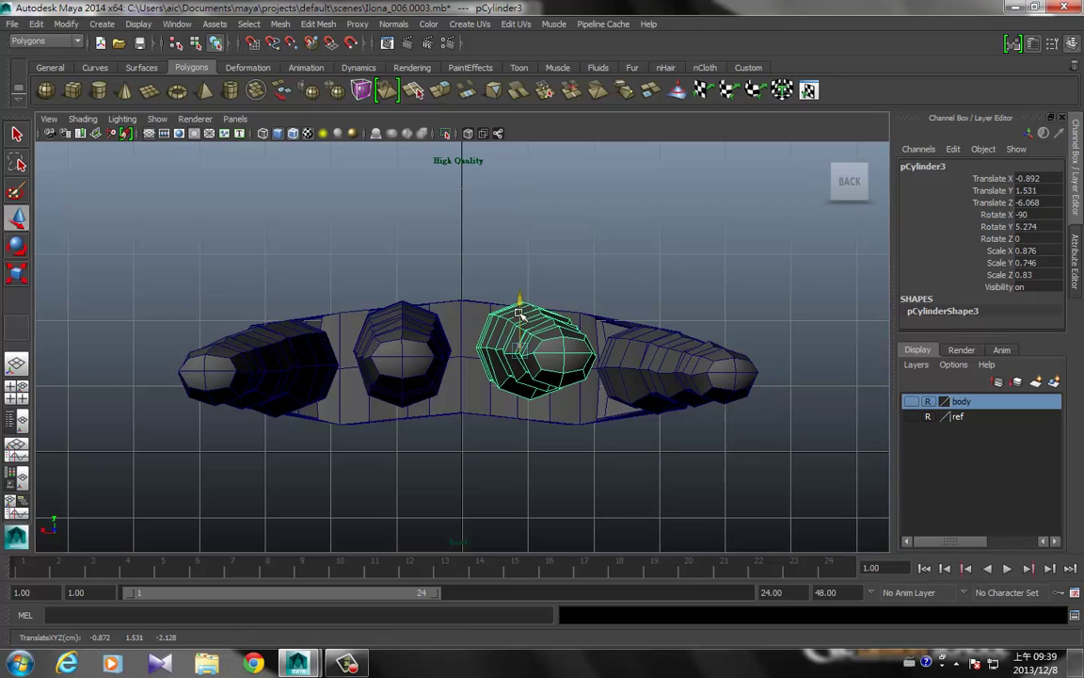
{"action": "left_click", "coordinate": [259, 329]}
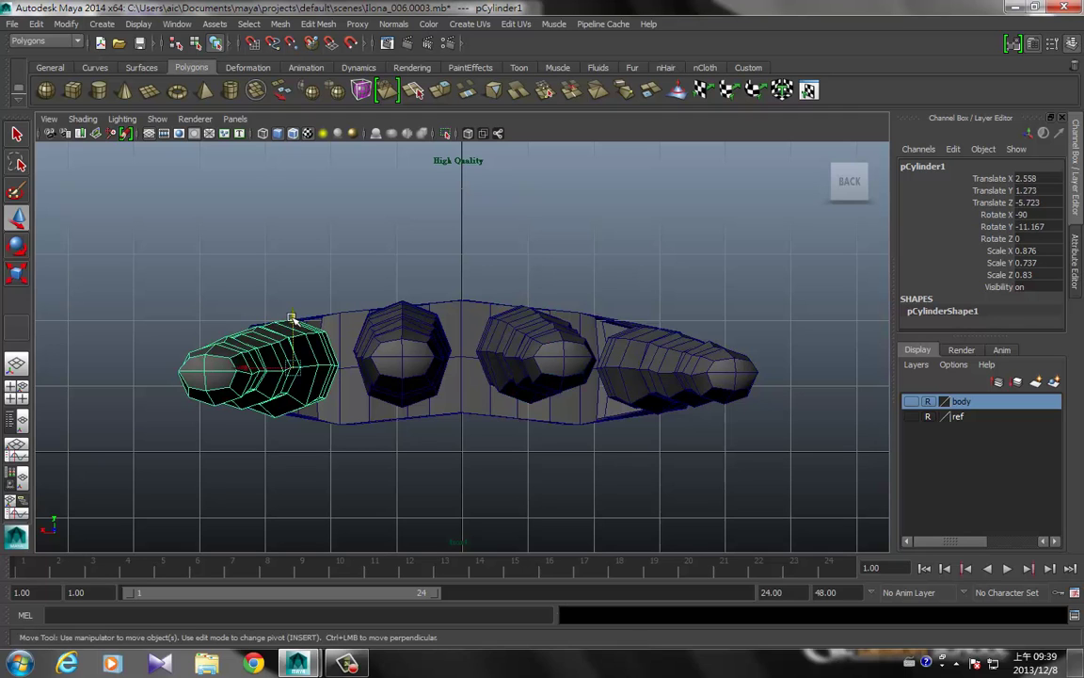
{"action": "left_click", "coordinate": [697, 377]}
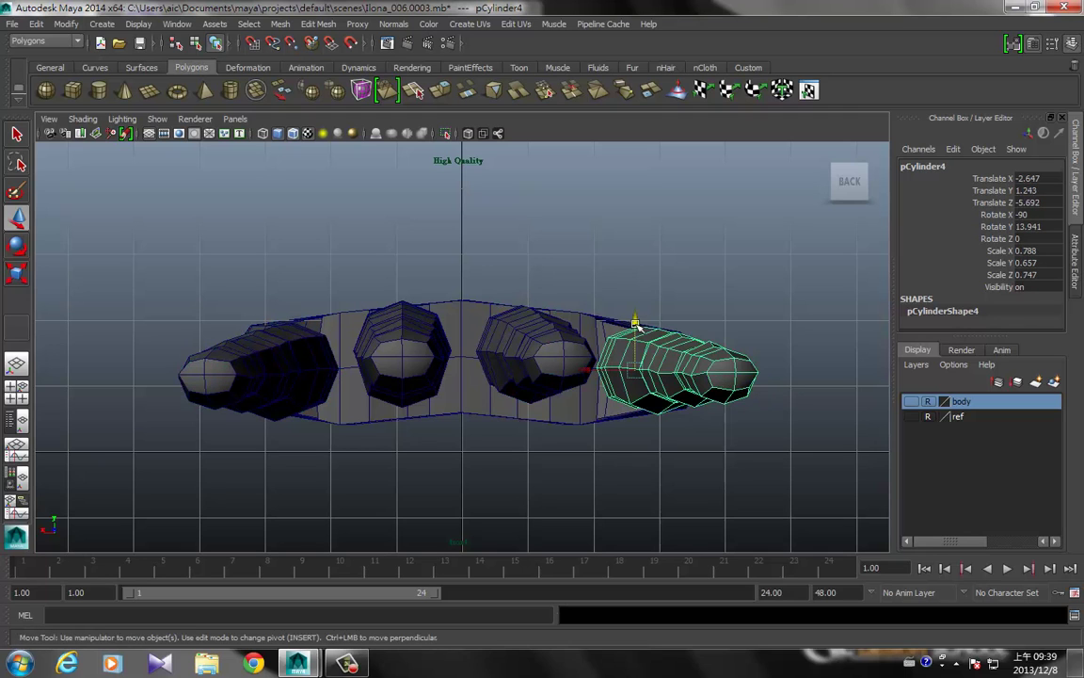
{"action": "mouse_move", "coordinate": [635, 323]}
{"action": "left_mouse_down"}
{"action": "mouse_move", "coordinate": [577, 374]}
{"action": "mouse_move", "coordinate": [565, 353]}
{"action": "mouse_move", "coordinate": [453, 343]}
{"action": "mouse_move", "coordinate": [484, 375]}
{"action": "mouse_move", "coordinate": [509, 353]}
{"action": "mouse_move", "coordinate": [442, 364]}
{"action": "mouse_move", "coordinate": [644, 387]}
{"action": "mouse_move", "coordinate": [690, 334]}
{"action": "mouse_move", "coordinate": [564, 363]}
{"action": "left_mouse_up"}
{"action": "key", "text": "space"}
- Select the palm and four fingers and combine them into polySurface3
{"action": "left_click_drag", "start_coordinate": [659, 185], "coordinate": [431, 443]}
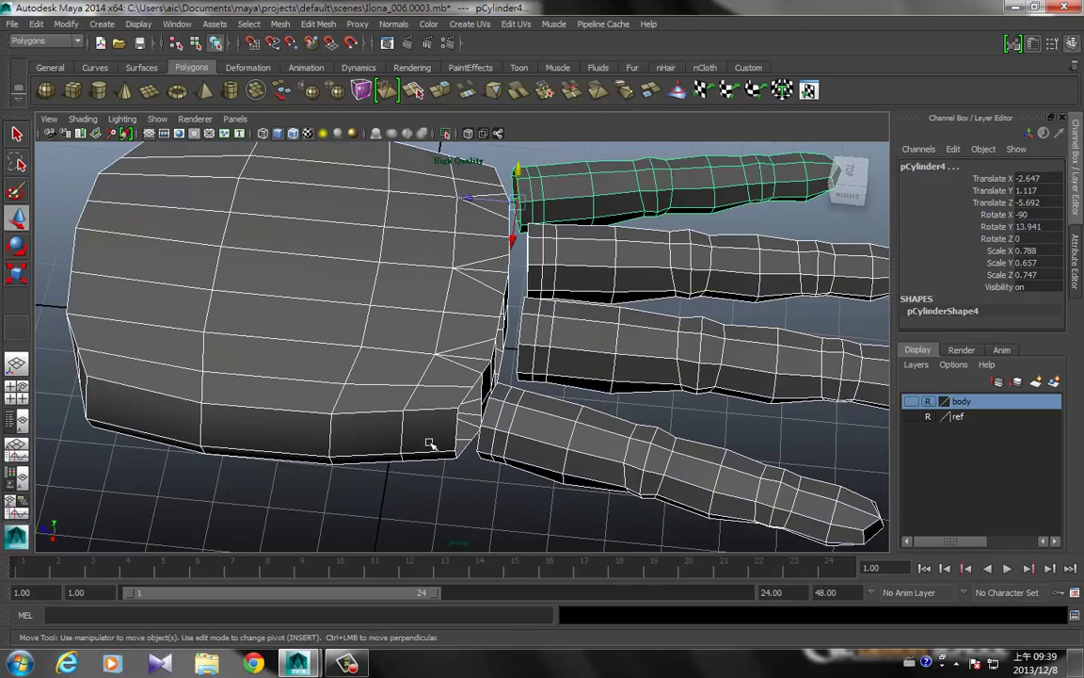
{"action": "left_click", "coordinate": [280, 25]}
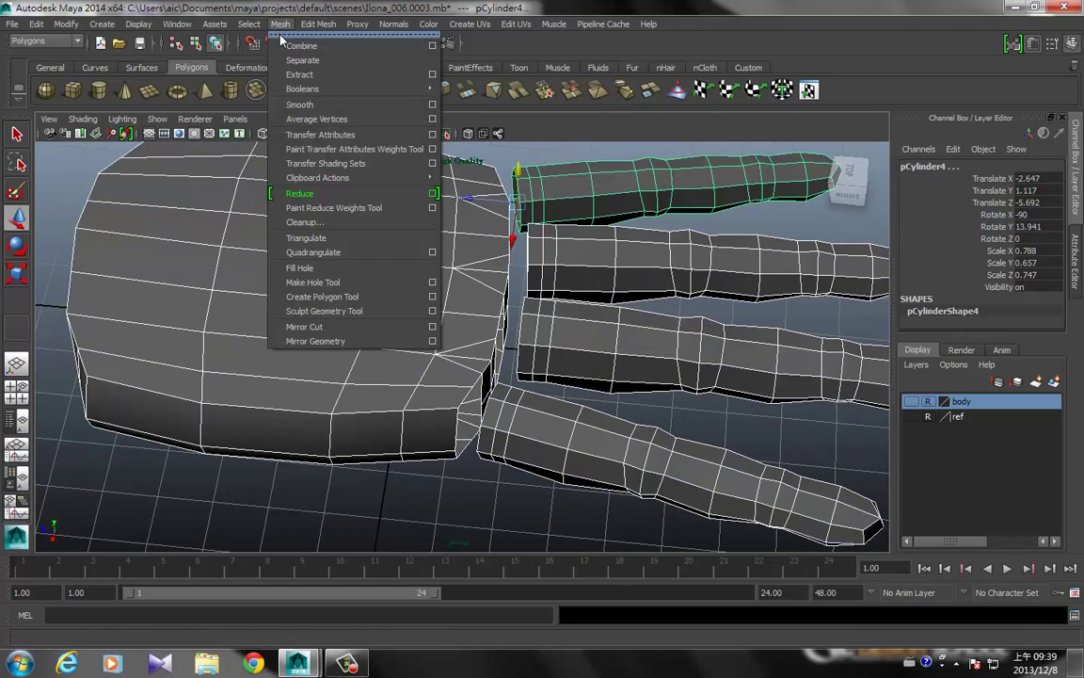
{"action": "left_click", "coordinate": [283, 37]}
{"action": "left_click", "coordinate": [288, 41]}
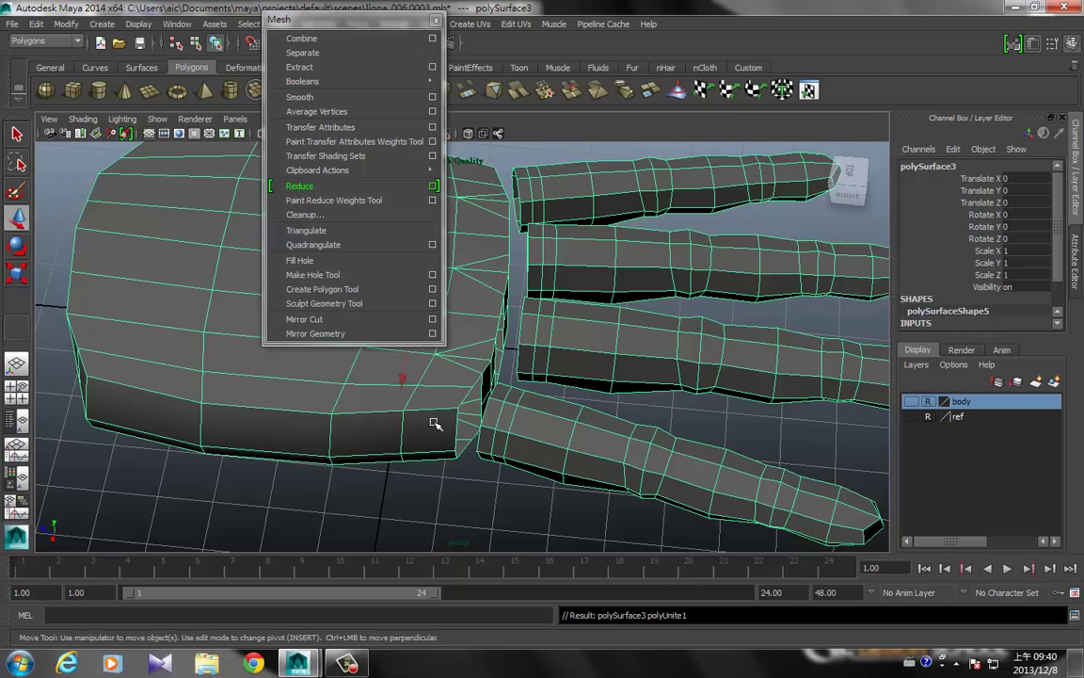
- Orbit and zoom to inspect the gaps at the finger bases, then close the floating Mesh menu
{"action": "mouse_move", "coordinate": [468, 517]}
{"action": "left_mouse_down", "text": "alt"}
{"action": "mouse_move", "coordinate": [387, 508]}
{"action": "mouse_move", "coordinate": [509, 311]}
{"action": "left_mouse_up", "text": "alt"}
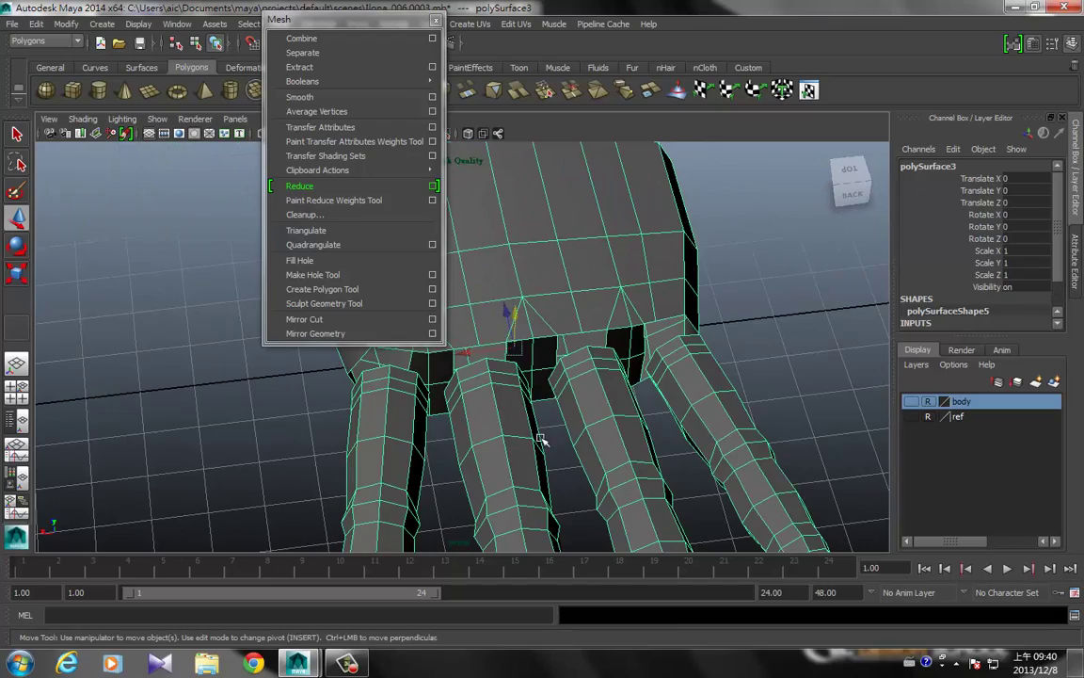
{"action": "left_click_drag", "start_coordinate": [484, 391], "coordinate": [545, 458], "text": "alt"}
{"action": "right_click_drag", "start_coordinate": [569, 417], "coordinate": [685, 428], "text": "alt"}
{"action": "left_click_drag", "start_coordinate": [685, 428], "coordinate": [736, 399], "text": "alt"}
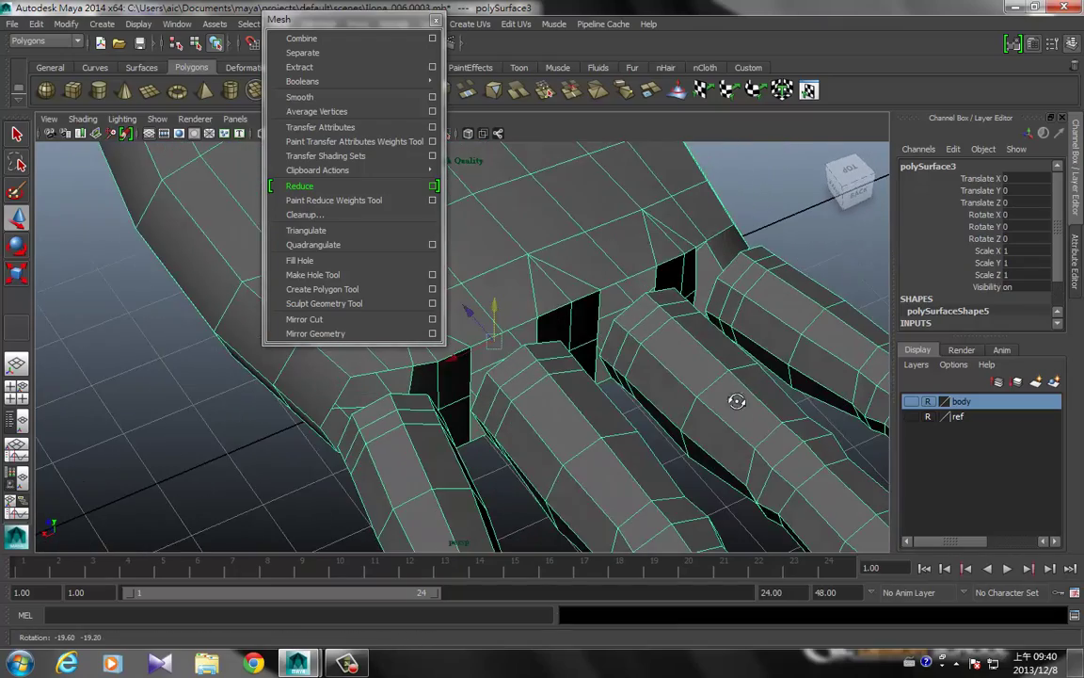
{"action": "right_click_drag", "start_coordinate": [736, 400], "coordinate": [705, 384], "text": "alt"}
{"action": "mouse_move", "coordinate": [705, 385]}
{"action": "left_mouse_down", "text": "alt"}
{"action": "mouse_move", "coordinate": [708, 364]}
{"action": "mouse_move", "coordinate": [675, 380]}
{"action": "mouse_move", "coordinate": [703, 368]}
{"action": "mouse_move", "coordinate": [682, 287]}
{"action": "left_mouse_up", "text": "alt"}
{"action": "left_click", "coordinate": [436, 19]}
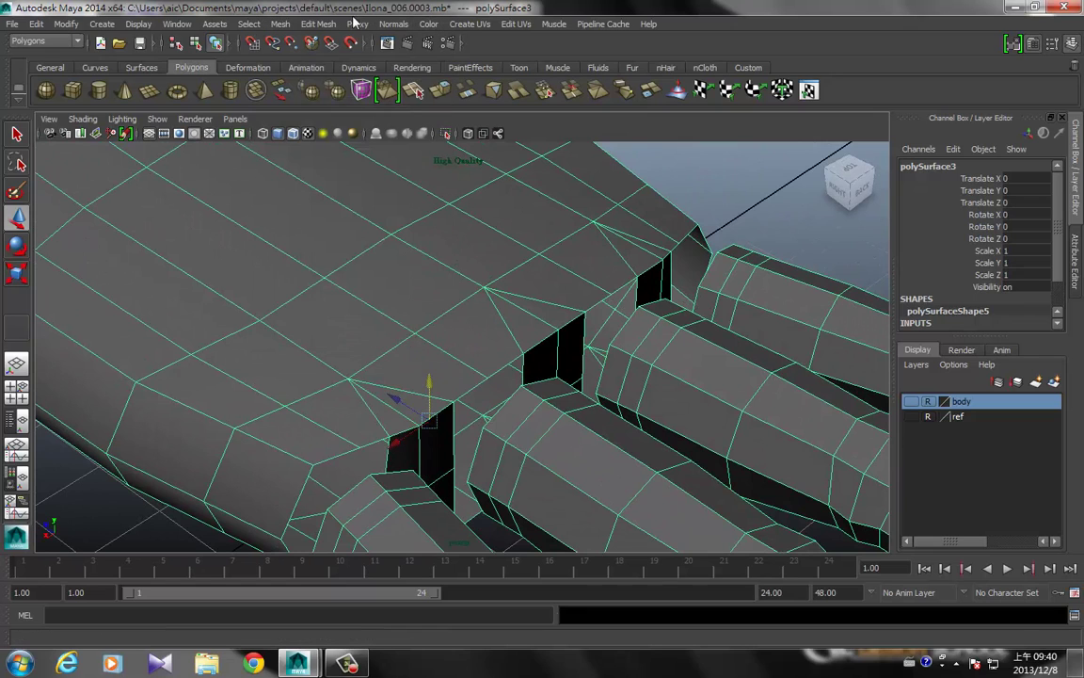
- Float the Edit Mesh menu aside and switch the hand to Vertex mode with a finger-base vertex selected
{"action": "left_click", "coordinate": [318, 23]}
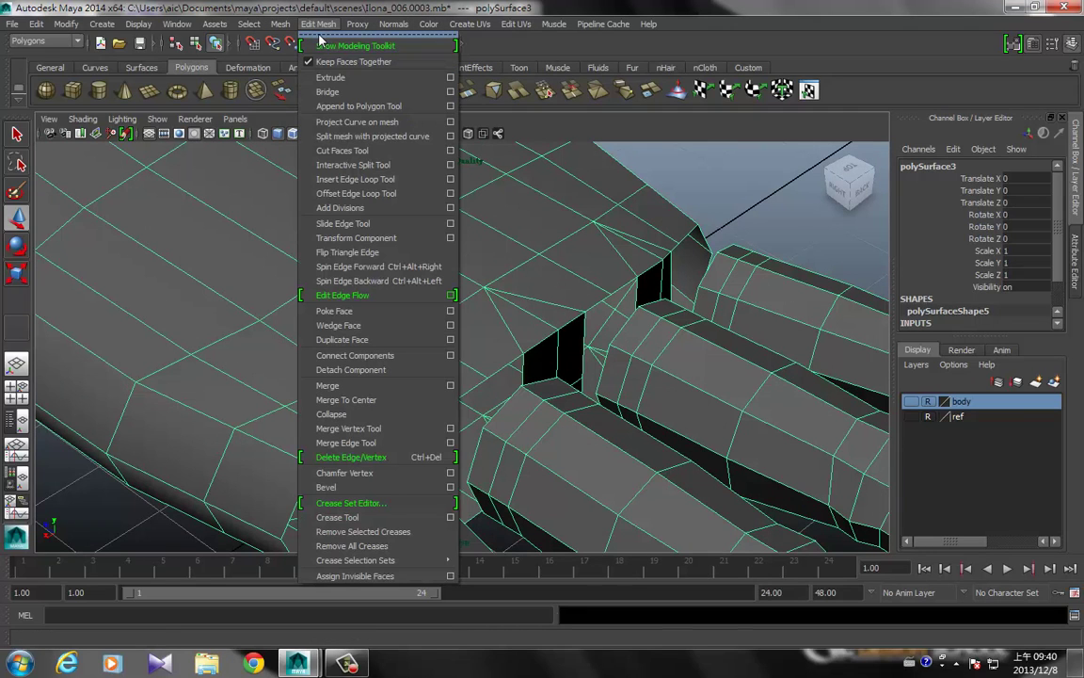
{"action": "left_click", "coordinate": [320, 35]}
{"action": "left_click_drag", "start_coordinate": [296, 24], "coordinate": [225, 24]}
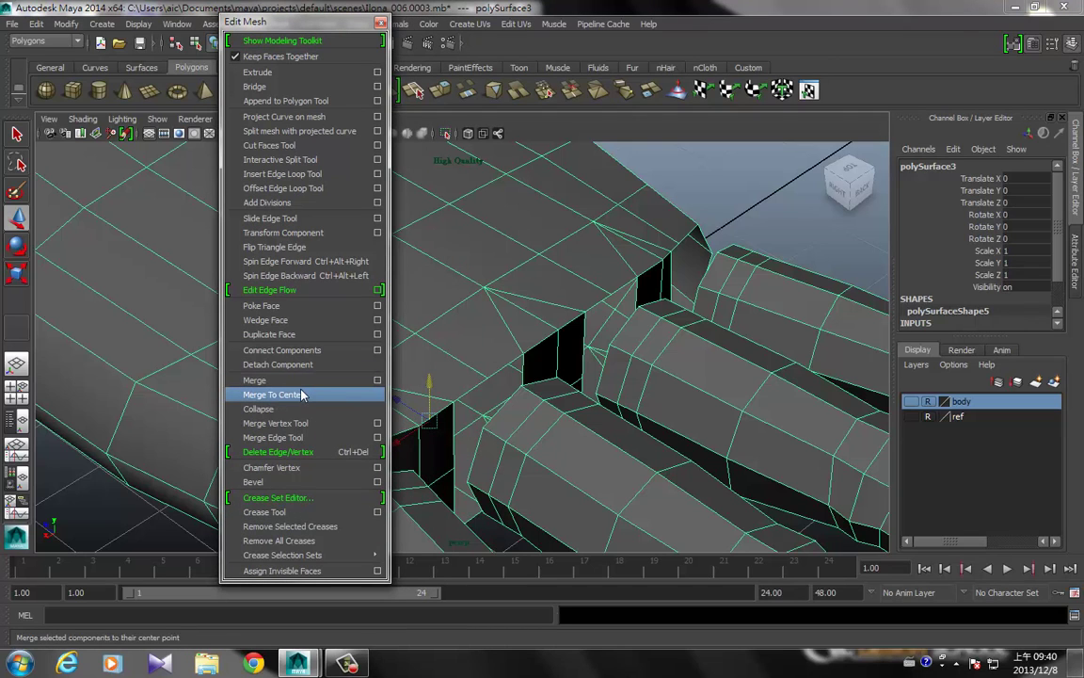
{"action": "right_click", "coordinate": [575, 272]}
{"action": "right_click_drag", "start_coordinate": [577, 272], "coordinate": [513, 271]}
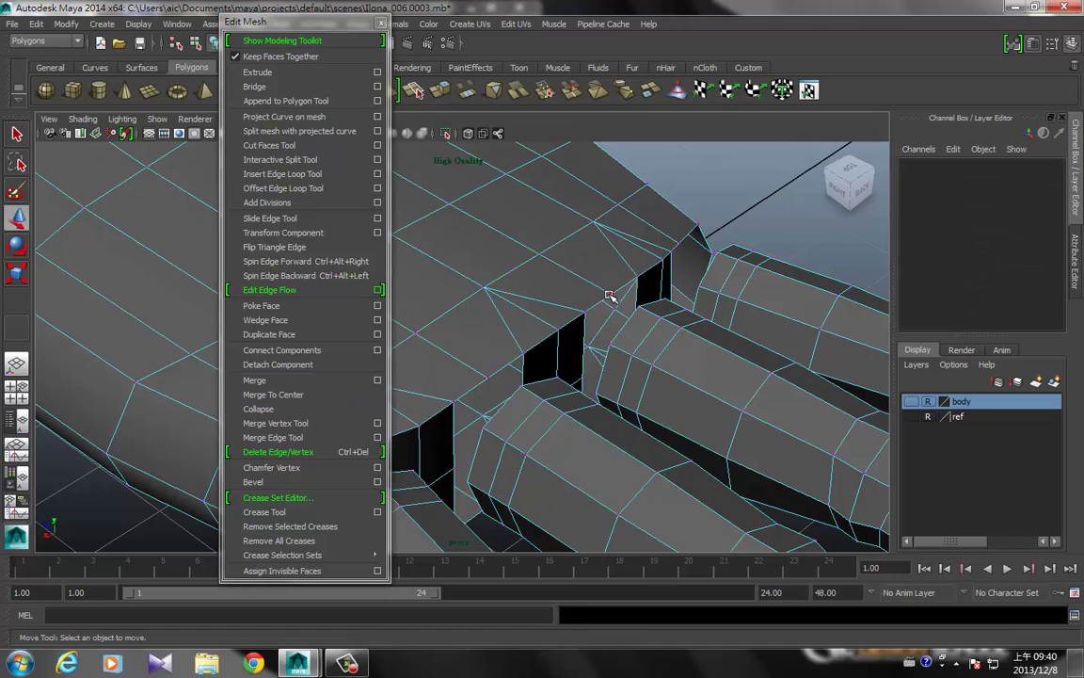
{"action": "left_click", "coordinate": [613, 296]}
{"action": "key", "text": "q"}
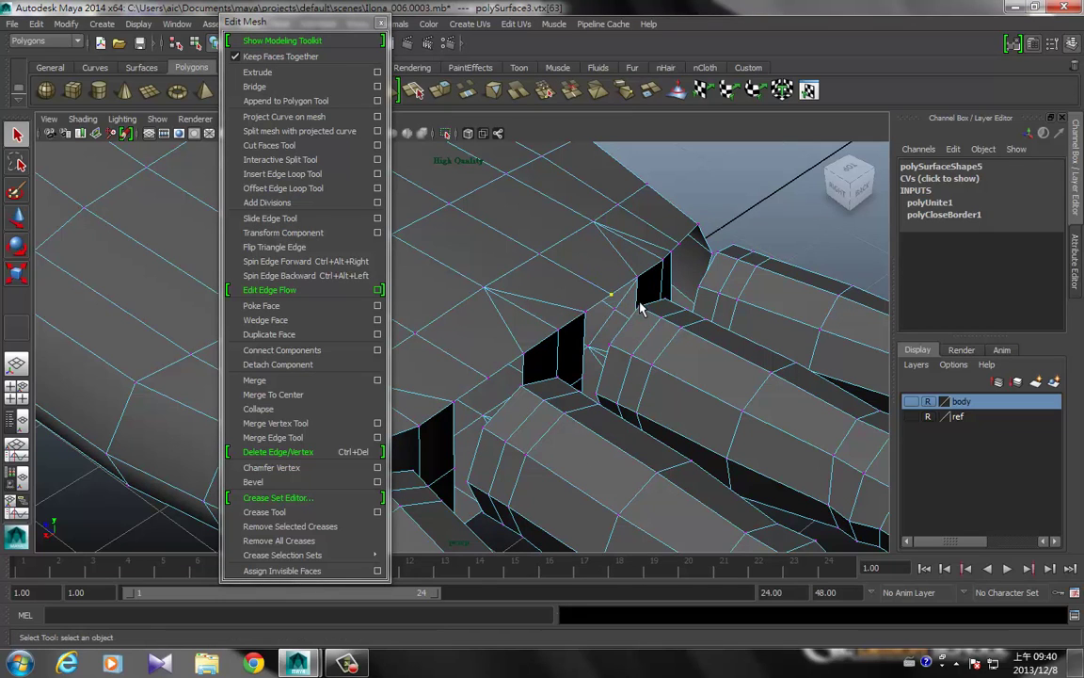
- Merge to Center the vertex pairs at the first finger bases
{"action": "left_click", "coordinate": [273, 394]}
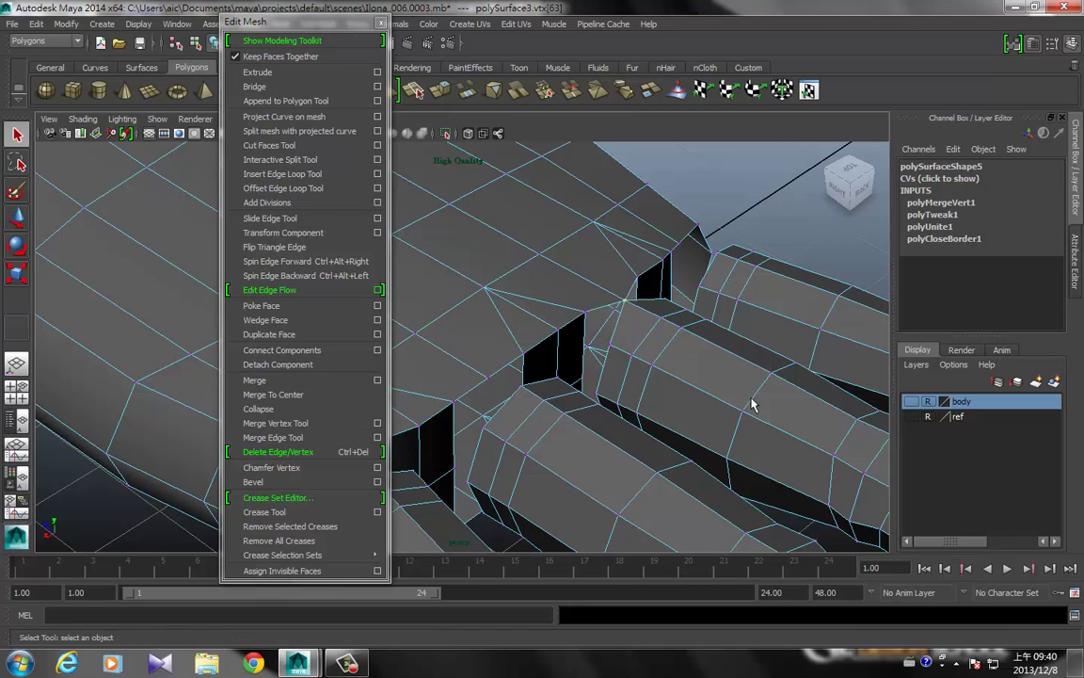
{"action": "left_click", "coordinate": [585, 315]}
{"action": "key", "text": "g"}
{"action": "mouse_move", "coordinate": [605, 327]}
{"action": "left_mouse_down", "text": "alt"}
{"action": "mouse_move", "coordinate": [561, 412]}
{"action": "mouse_move", "coordinate": [581, 409]}
{"action": "mouse_move", "coordinate": [561, 304]}
{"action": "mouse_move", "coordinate": [582, 339]}
{"action": "left_mouse_up", "text": "alt"}
{"action": "key", "text": "g"}
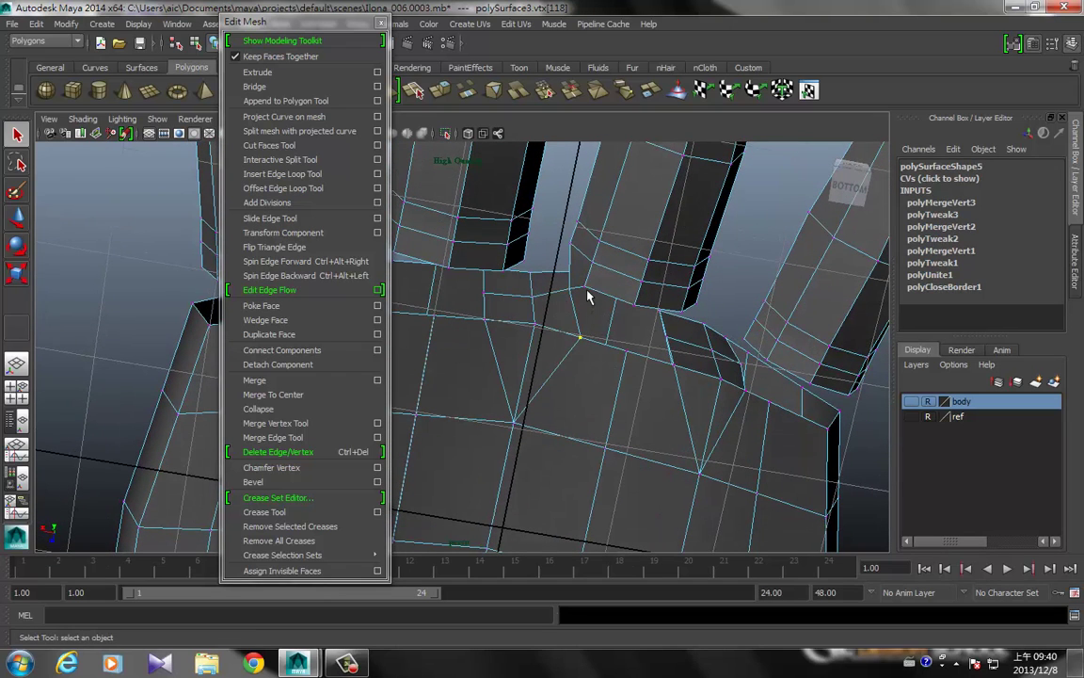
{"action": "left_click", "coordinate": [585, 290]}
{"action": "left_click", "coordinate": [635, 306]}
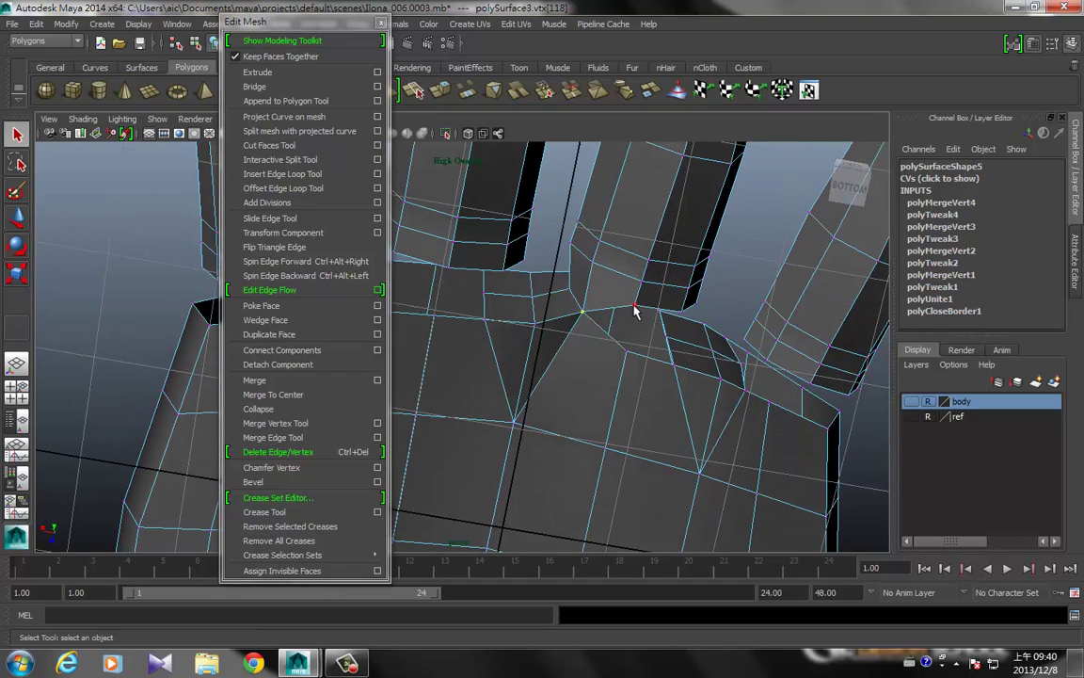
{"action": "left_click", "coordinate": [626, 352]}
{"action": "mouse_move", "coordinate": [663, 325]}
{"action": "left_mouse_down", "text": "alt"}
{"action": "mouse_move", "coordinate": [666, 359]}
{"action": "mouse_move", "coordinate": [586, 224]}
{"action": "mouse_move", "coordinate": [622, 276]}
{"action": "mouse_move", "coordinate": [589, 356]}
{"action": "mouse_move", "coordinate": [598, 339]}
{"action": "left_mouse_up", "text": "alt"}
- Weld the vertex pairs at the remaining finger bases onto the palm
{"action": "left_click", "coordinate": [554, 235]}
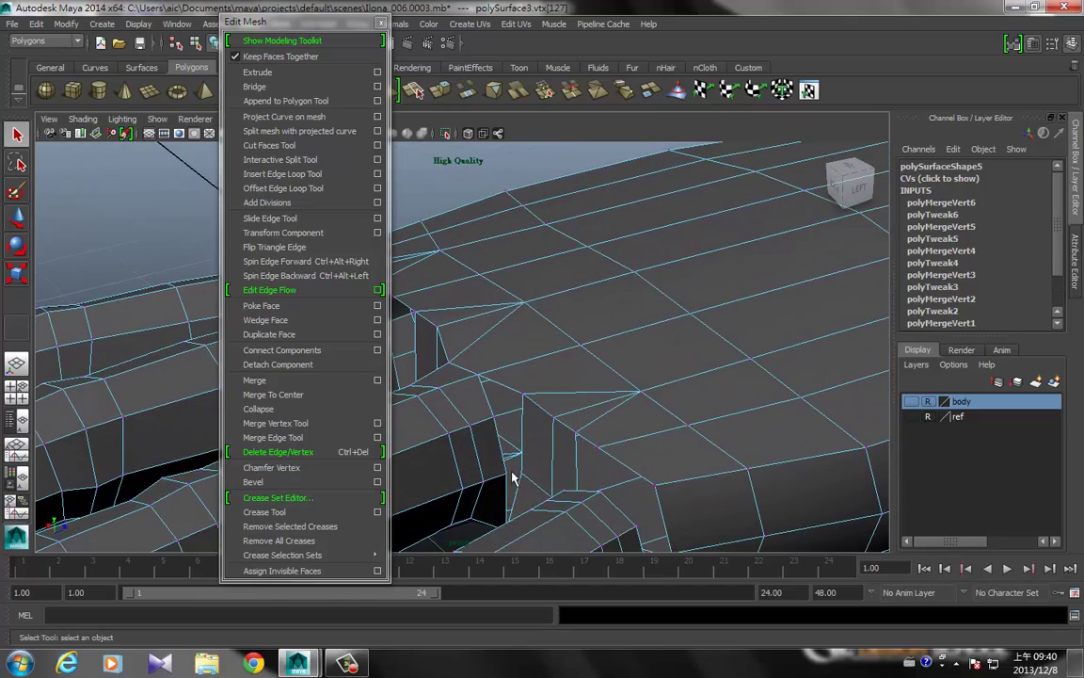
{"action": "left_click_drag", "start_coordinate": [508, 480], "coordinate": [521, 467]}
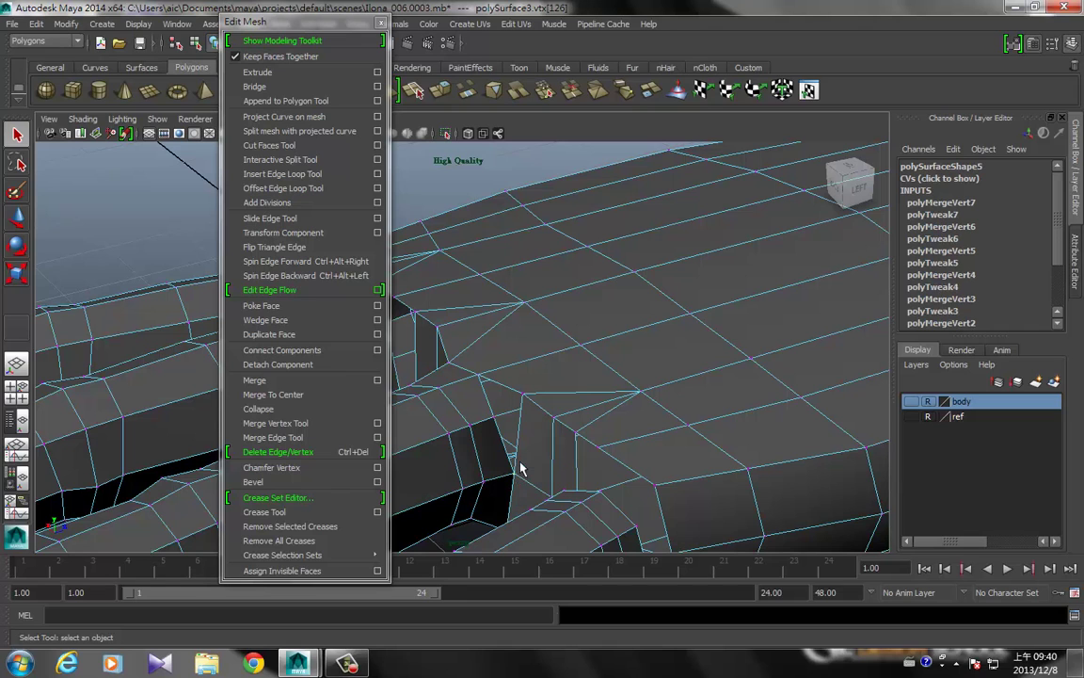
{"action": "left_click", "coordinate": [524, 396]}
{"action": "left_click", "coordinate": [493, 417]}
{"action": "left_click", "coordinate": [492, 417]}
{"action": "mouse_move", "coordinate": [648, 482]}
{"action": "left_mouse_down", "text": "alt"}
{"action": "mouse_move", "coordinate": [636, 460]}
{"action": "mouse_move", "coordinate": [675, 481]}
{"action": "left_mouse_up", "text": "alt"}
{"action": "left_click", "coordinate": [704, 413]}
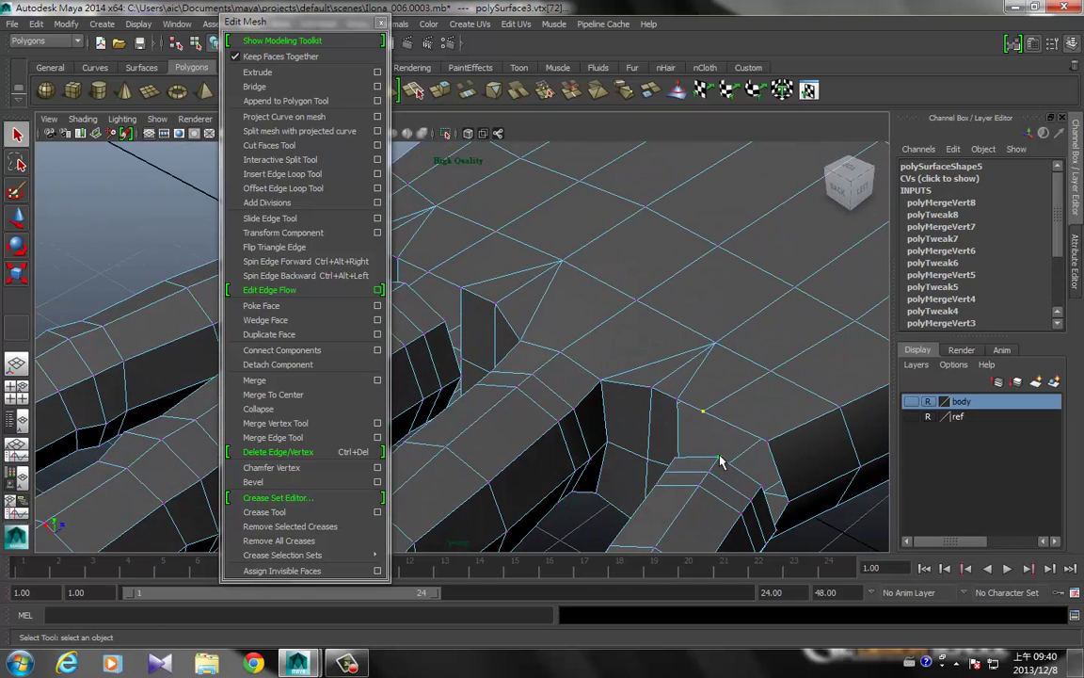
{"action": "left_click", "coordinate": [719, 460]}
{"action": "left_click", "coordinate": [768, 448]}
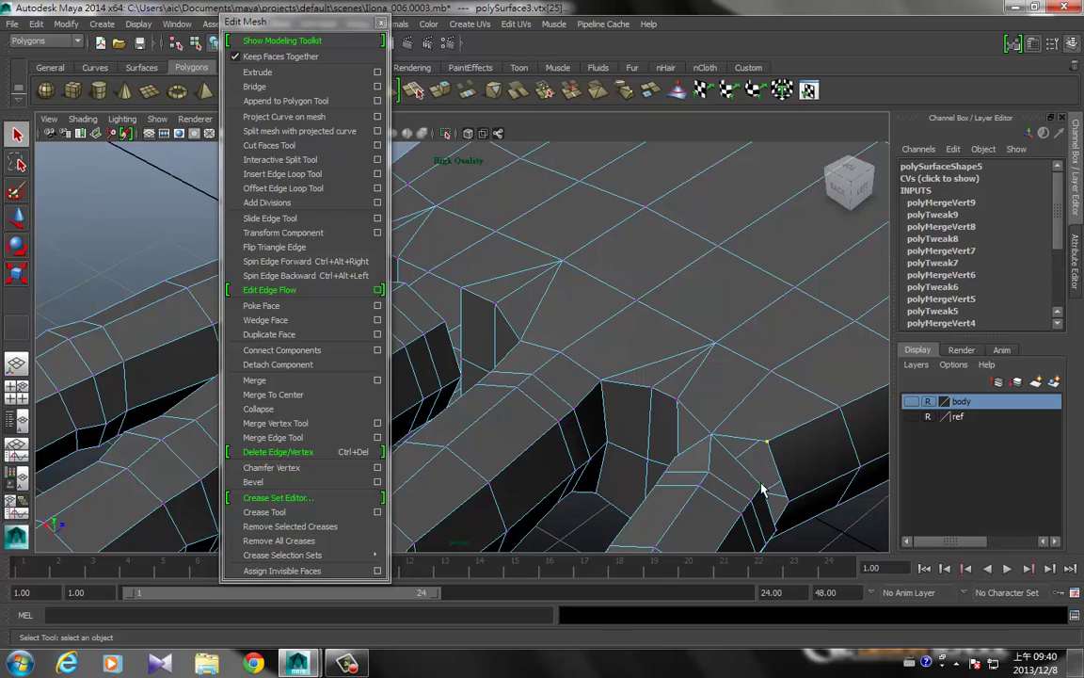
{"action": "mouse_move", "coordinate": [778, 508]}
{"action": "left_mouse_down", "text": "alt"}
{"action": "mouse_move", "coordinate": [748, 499]}
{"action": "mouse_move", "coordinate": [603, 509]}
{"action": "mouse_move", "coordinate": [709, 387]}
{"action": "mouse_move", "coordinate": [701, 435]}
{"action": "mouse_move", "coordinate": [695, 346]}
{"action": "mouse_move", "coordinate": [656, 368]}
{"action": "left_mouse_up", "text": "alt"}
{"action": "left_click", "coordinate": [716, 412]}
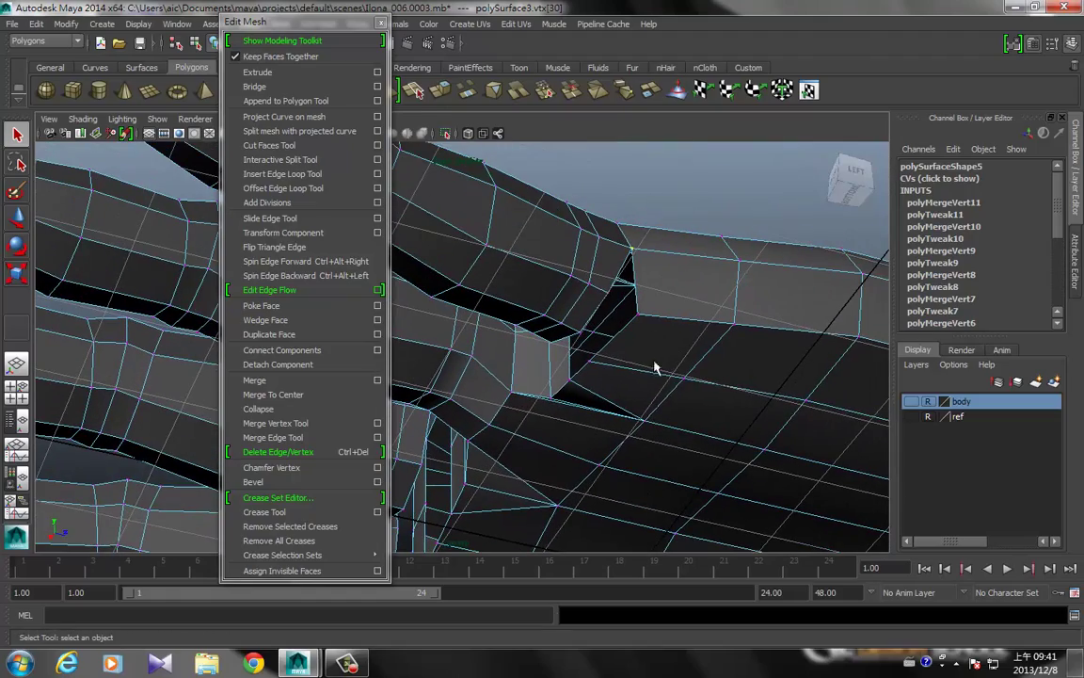
- Merge stray finger-base vertices into their neighbours, viewing the hand from underneath
{"action": "left_click", "coordinate": [608, 295]}
{"action": "left_click", "coordinate": [639, 321]}
{"action": "left_click_drag", "start_coordinate": [528, 373], "coordinate": [608, 356], "text": "alt"}
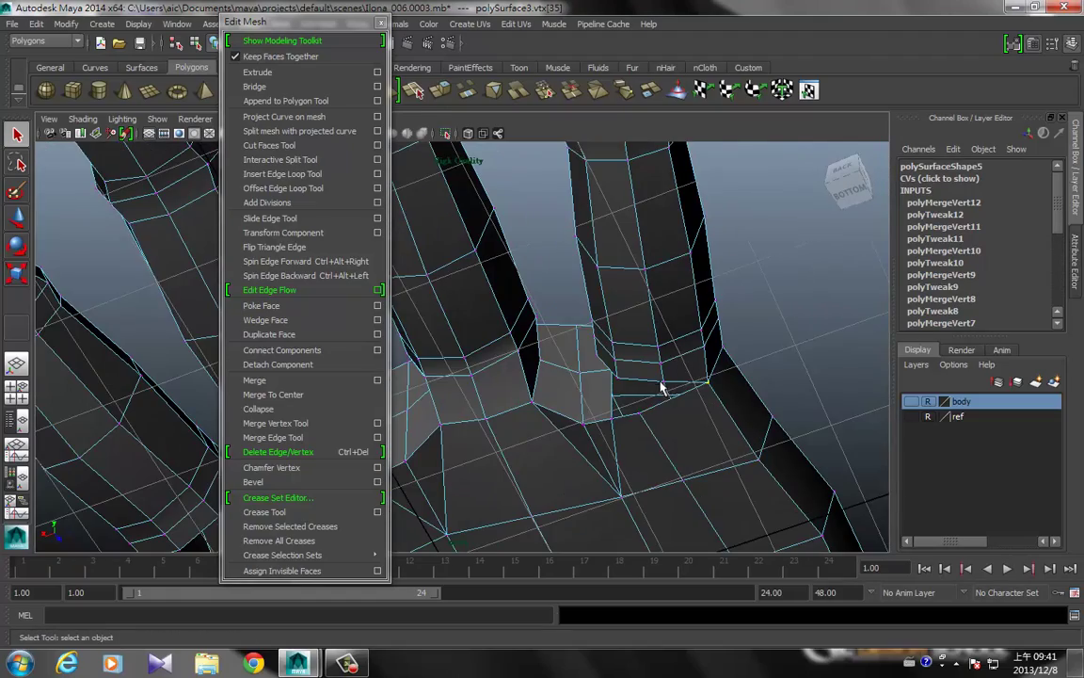
{"action": "left_click", "coordinate": [662, 384]}
{"action": "mouse_move", "coordinate": [640, 420]}
{"action": "left_mouse_down"}
{"action": "mouse_move", "coordinate": [547, 445]}
{"action": "mouse_move", "coordinate": [605, 416]}
{"action": "mouse_move", "coordinate": [615, 446]}
{"action": "mouse_move", "coordinate": [565, 415]}
{"action": "mouse_move", "coordinate": [641, 533]}
{"action": "mouse_move", "coordinate": [571, 260]}
{"action": "left_mouse_up"}
{"action": "mouse_move", "coordinate": [590, 317]}
{"action": "left_mouse_down", "text": "alt"}
{"action": "mouse_move", "coordinate": [717, 420]}
{"action": "mouse_move", "coordinate": [682, 371]}
{"action": "mouse_move", "coordinate": [729, 452]}
{"action": "mouse_move", "coordinate": [619, 405]}
{"action": "left_mouse_up", "text": "alt"}
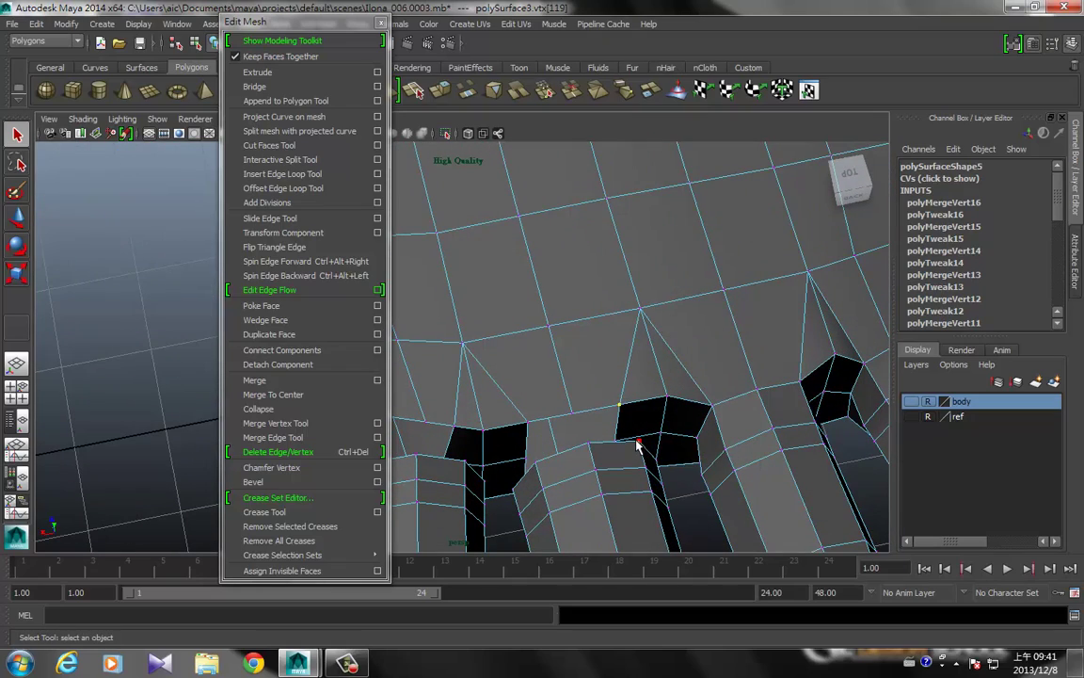
{"action": "left_click_drag", "start_coordinate": [637, 446], "coordinate": [618, 407]}
{"action": "mouse_move", "coordinate": [678, 449]}
{"action": "left_mouse_down", "text": "alt"}
{"action": "mouse_move", "coordinate": [530, 433]}
{"action": "mouse_move", "coordinate": [788, 339]}
{"action": "mouse_move", "coordinate": [700, 374]}
{"action": "mouse_move", "coordinate": [692, 414]}
{"action": "mouse_move", "coordinate": [688, 361]}
{"action": "mouse_move", "coordinate": [704, 345]}
{"action": "mouse_move", "coordinate": [695, 334]}
{"action": "left_mouse_up", "text": "alt"}
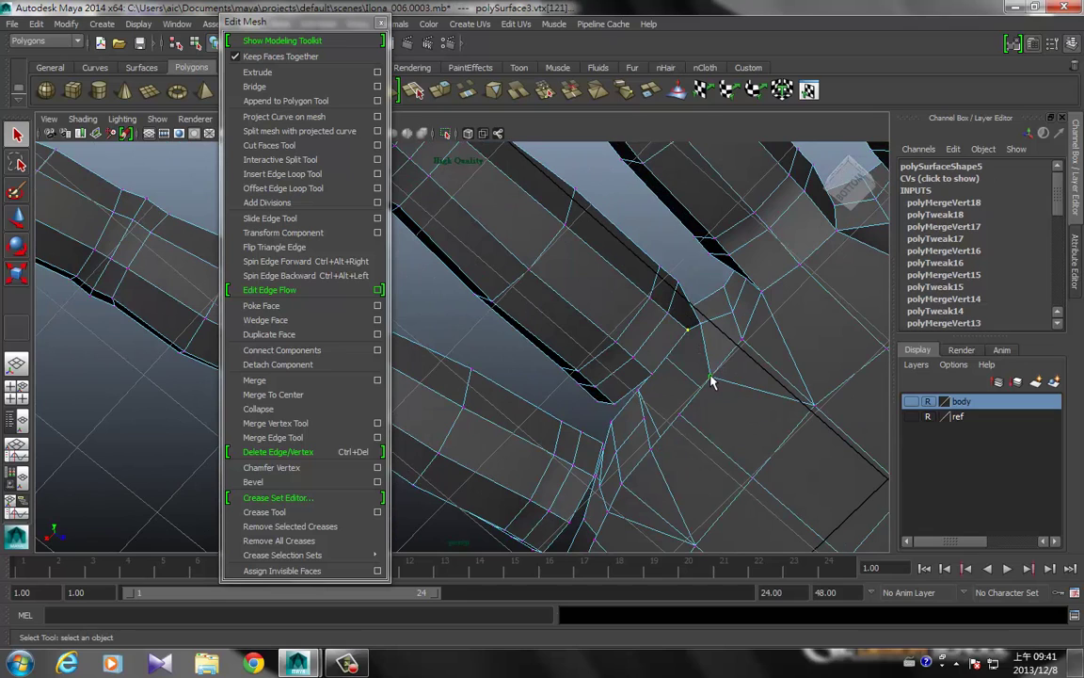
- Pick more vertices where finger meets palm for merging, viewed from a new angle
{"action": "mouse_move", "coordinate": [688, 397]}
{"action": "left_mouse_down", "text": "alt"}
{"action": "mouse_move", "coordinate": [646, 401]}
{"action": "mouse_move", "coordinate": [649, 416]}
{"action": "mouse_move", "coordinate": [713, 412]}
{"action": "left_mouse_up", "text": "alt"}
{"action": "left_click", "coordinate": [647, 402]}
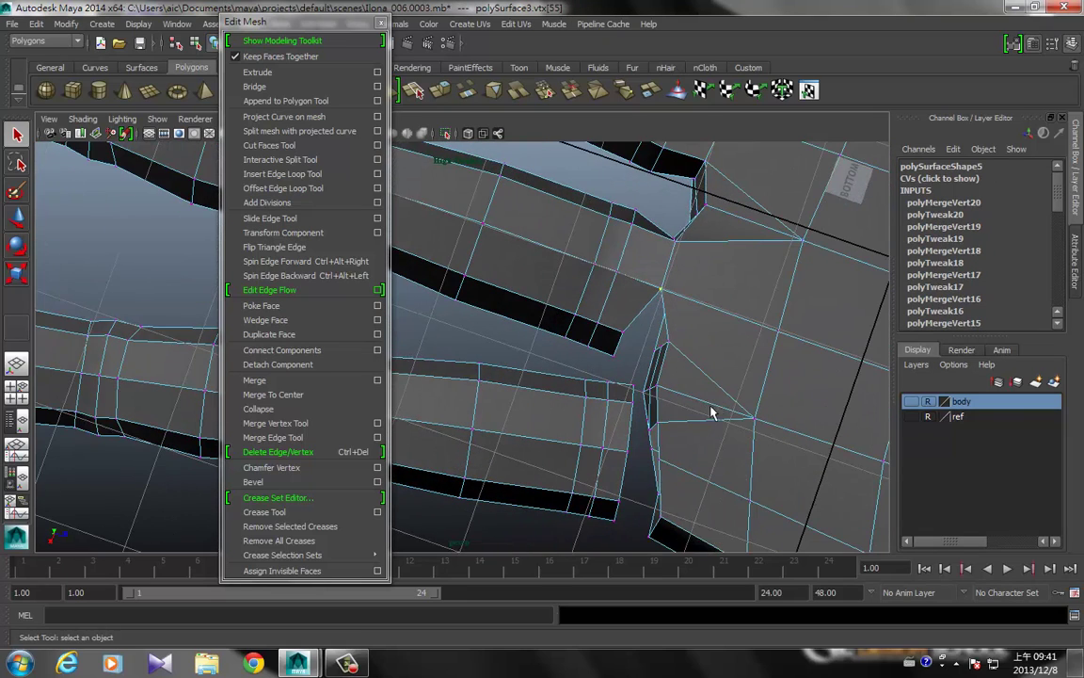
{"action": "left_click", "coordinate": [650, 342]}
{"action": "left_click", "coordinate": [624, 336]}
{"action": "left_click", "coordinate": [667, 345], "text": "shift"}
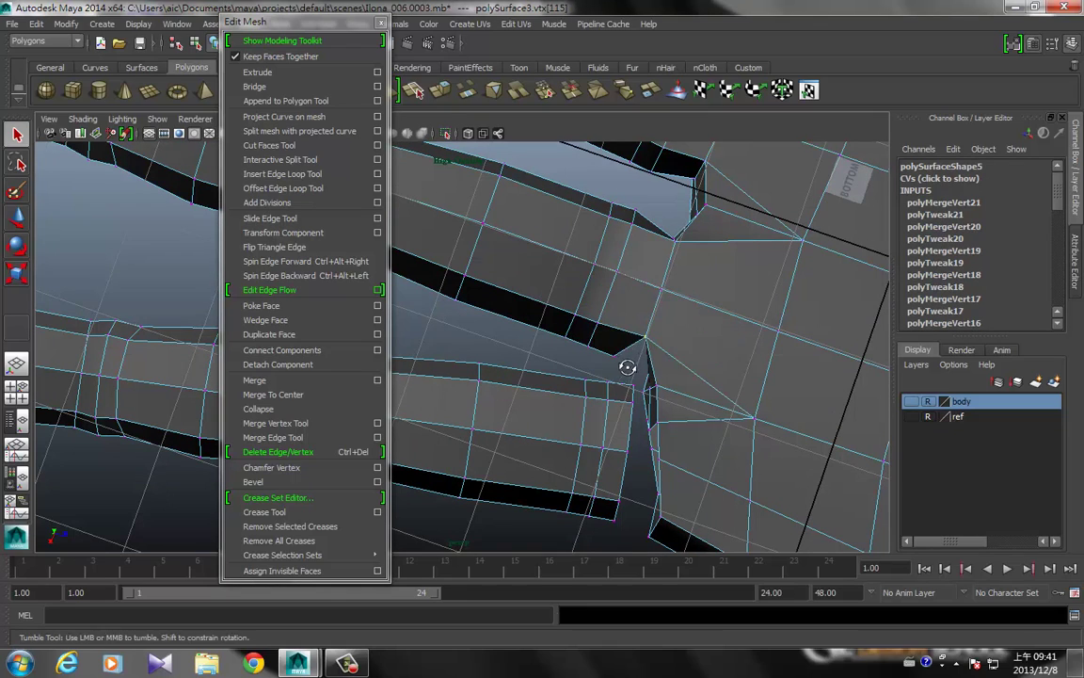
{"action": "mouse_move", "coordinate": [563, 328]}
{"action": "left_mouse_down", "text": "alt"}
{"action": "mouse_move", "coordinate": [692, 330]}
{"action": "mouse_move", "coordinate": [551, 317]}
{"action": "left_mouse_up", "text": "alt"}
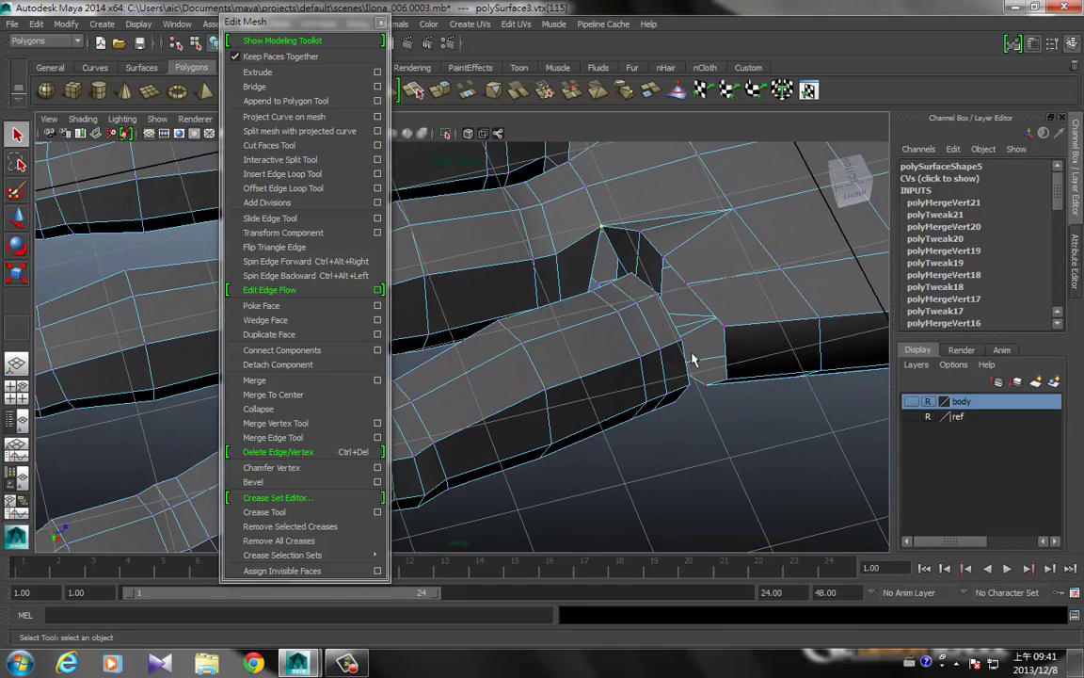
{"action": "left_click_drag", "start_coordinate": [692, 358], "coordinate": [752, 358], "text": "alt"}
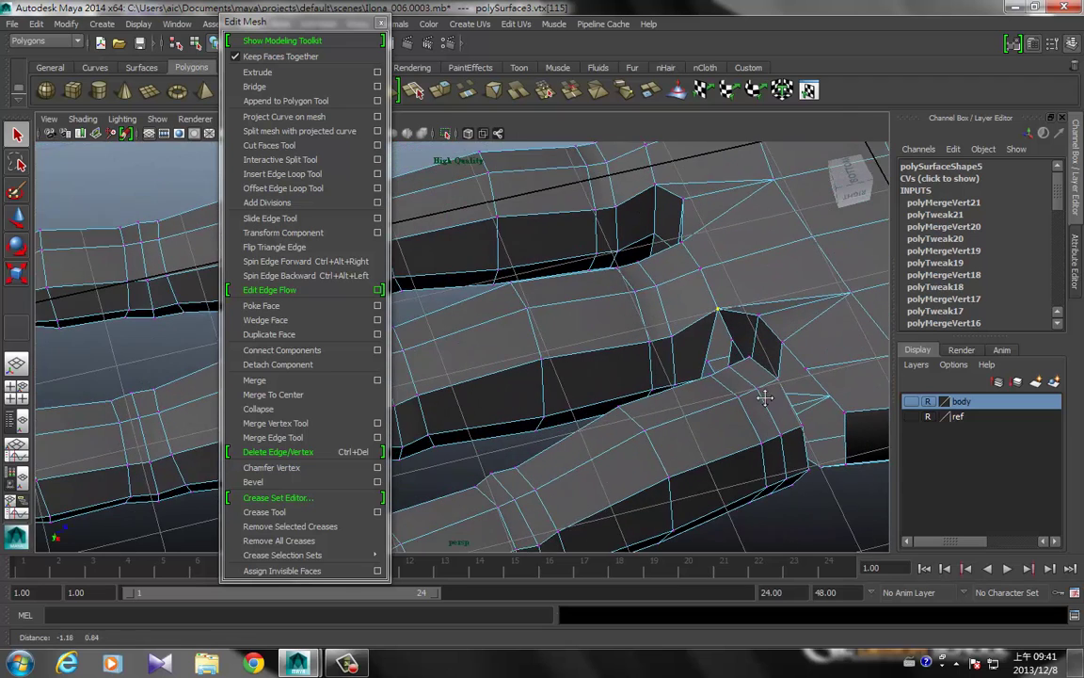
- Merge the loose vertices in the finger gaps, viewed from near the top of the hand
{"action": "left_click", "coordinate": [785, 342], "text": "shift"}
{"action": "mouse_move", "coordinate": [782, 350]}
{"action": "right_mouse_down", "text": "shift"}
{"action": "mouse_move", "coordinate": [829, 385]}
{"action": "mouse_move", "coordinate": [832, 409]}
{"action": "right_mouse_up", "text": "shift"}
{"action": "left_click", "coordinate": [801, 381]}
{"action": "left_click", "coordinate": [782, 379], "text": "shift"}
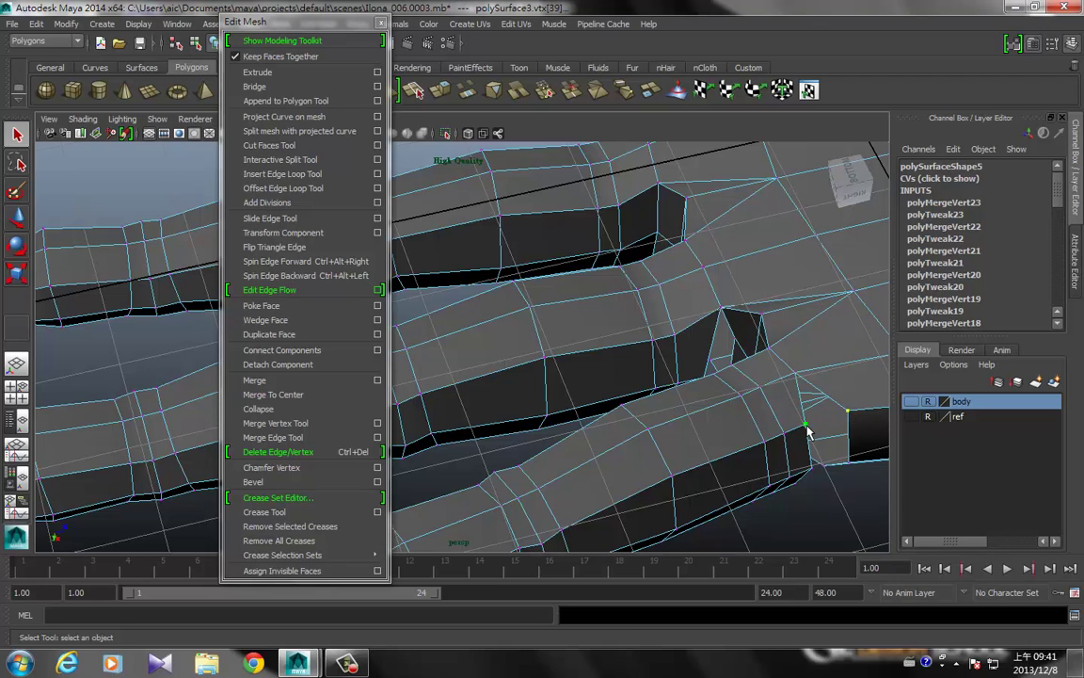
{"action": "left_click", "coordinate": [807, 428]}
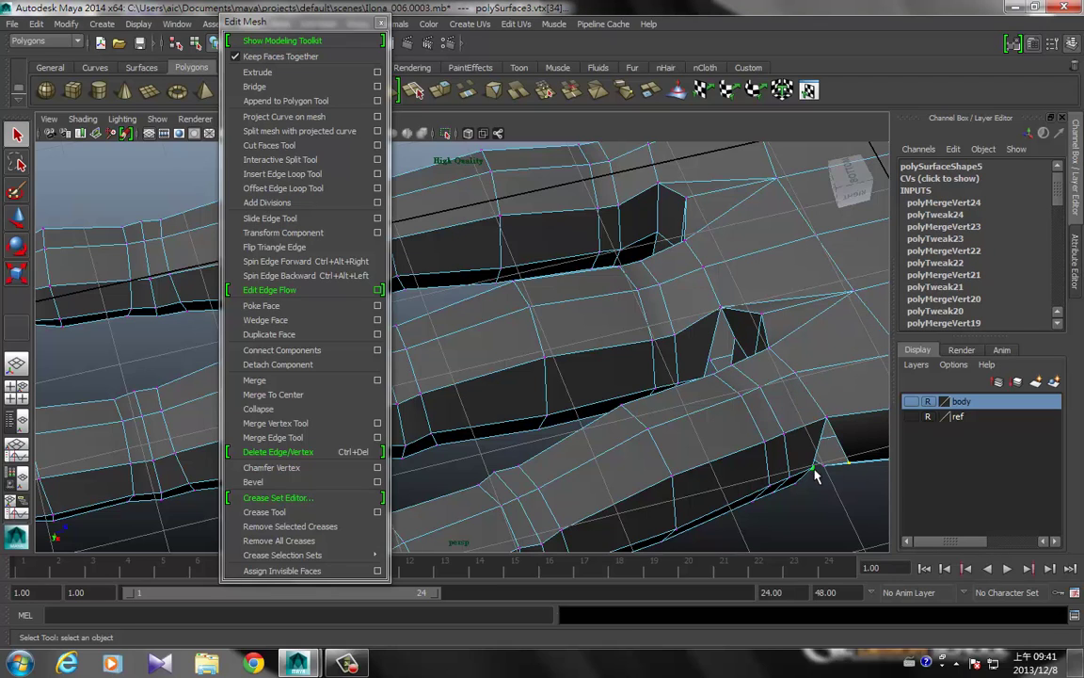
{"action": "left_click", "coordinate": [815, 474]}
{"action": "left_click_drag", "start_coordinate": [781, 424], "coordinate": [770, 341], "text": "alt"}
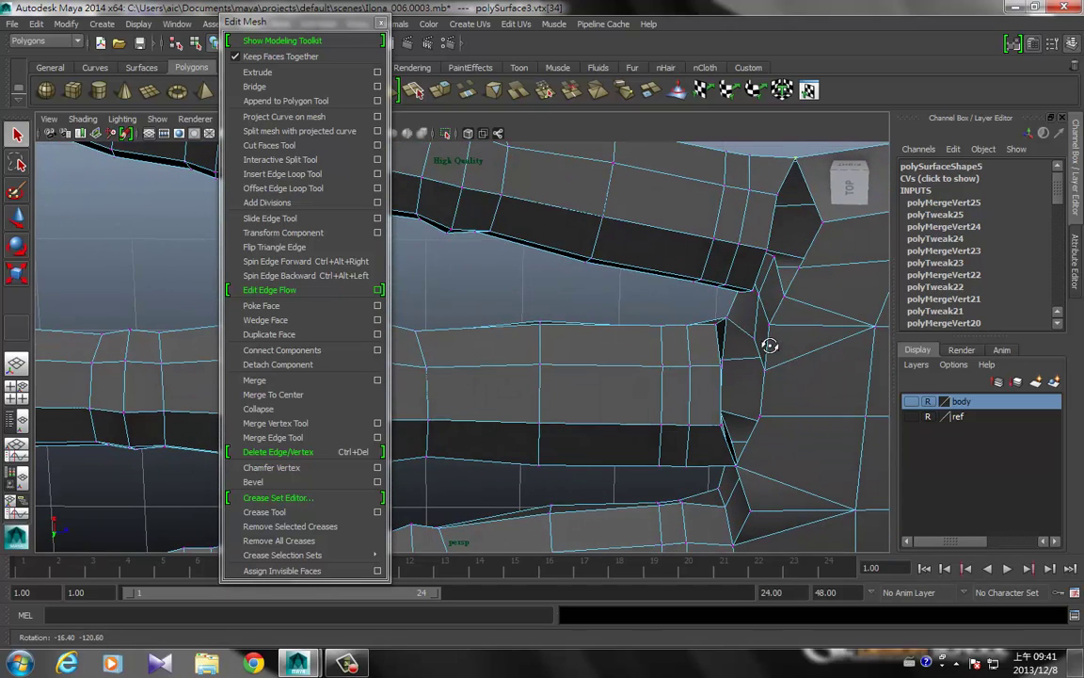
{"action": "left_click", "coordinate": [798, 209]}
{"action": "left_click", "coordinate": [799, 272]}
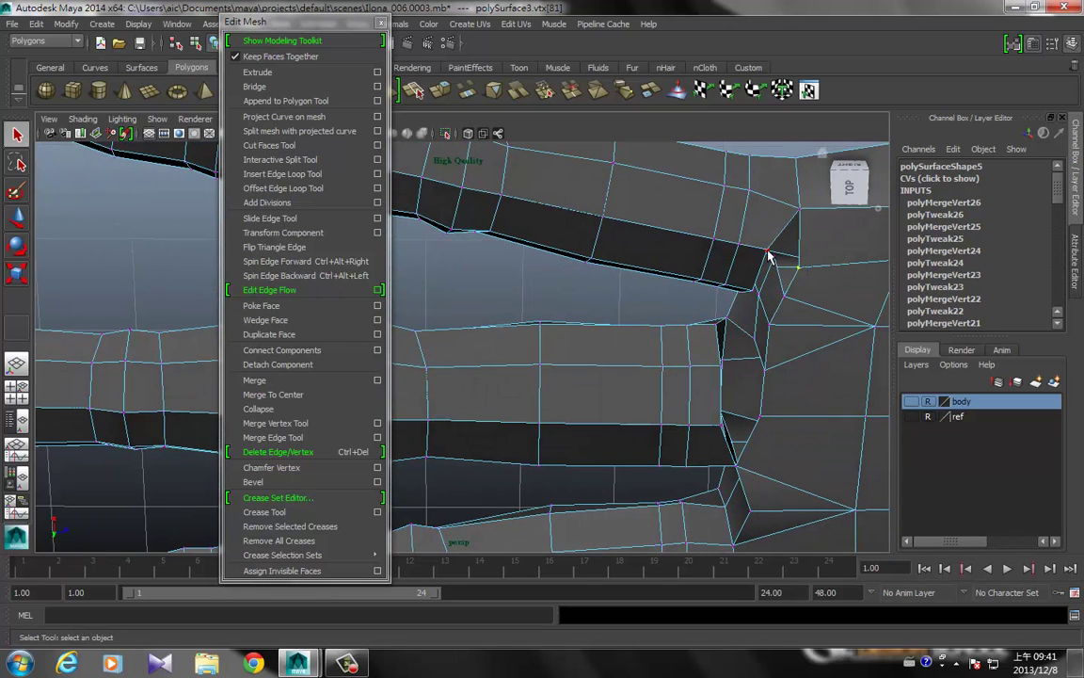
{"action": "left_click_drag", "start_coordinate": [745, 373], "coordinate": [770, 310], "text": "alt"}
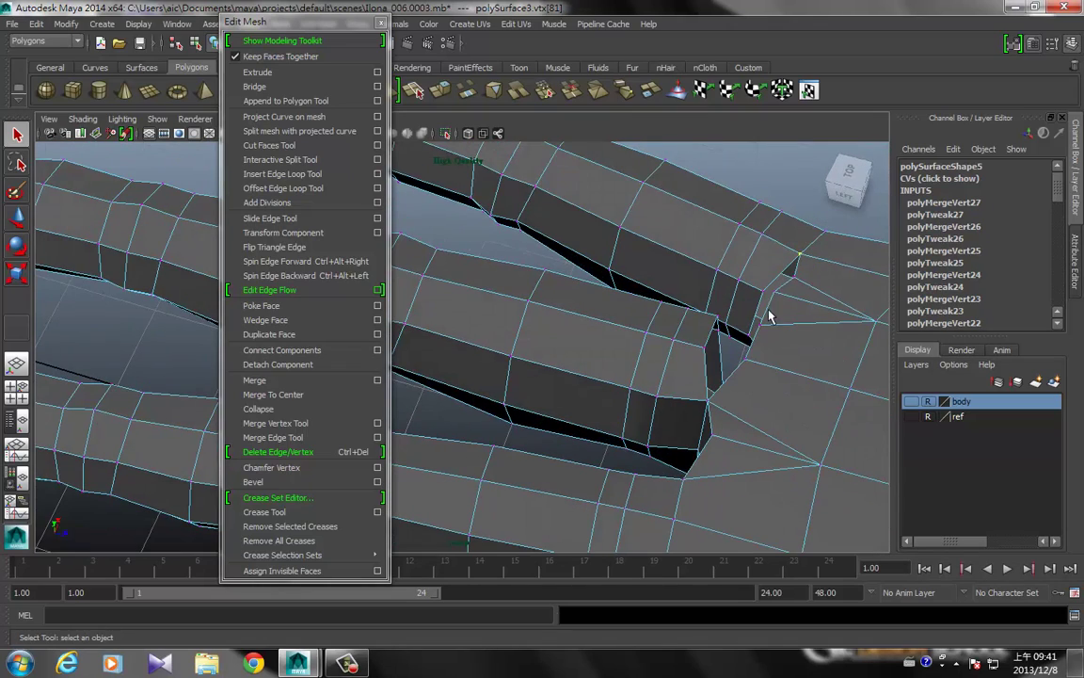
{"action": "left_click", "coordinate": [764, 297]}
- Merge the last stray vertices between the fingers, viewed from behind them
{"action": "mouse_move", "coordinate": [648, 295]}
{"action": "left_mouse_down", "text": "alt"}
{"action": "mouse_move", "coordinate": [713, 216]}
{"action": "mouse_move", "coordinate": [711, 356]}
{"action": "left_mouse_up", "text": "alt"}
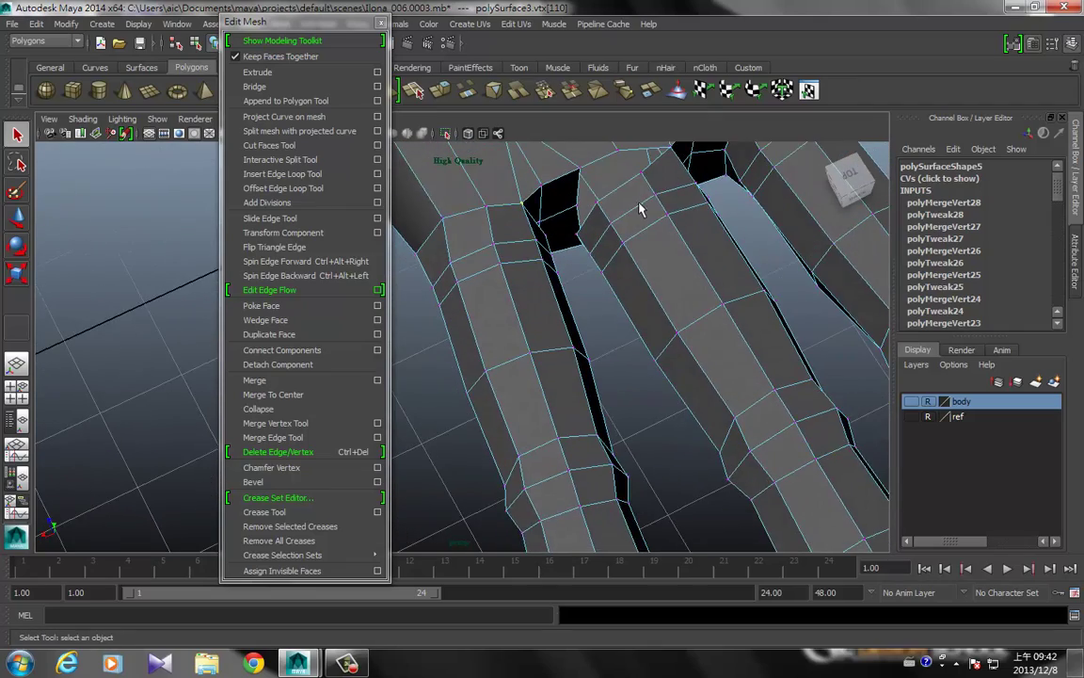
{"action": "left_click_drag", "start_coordinate": [711, 356], "coordinate": [557, 183], "text": "alt"}
{"action": "left_click", "coordinate": [617, 208]}
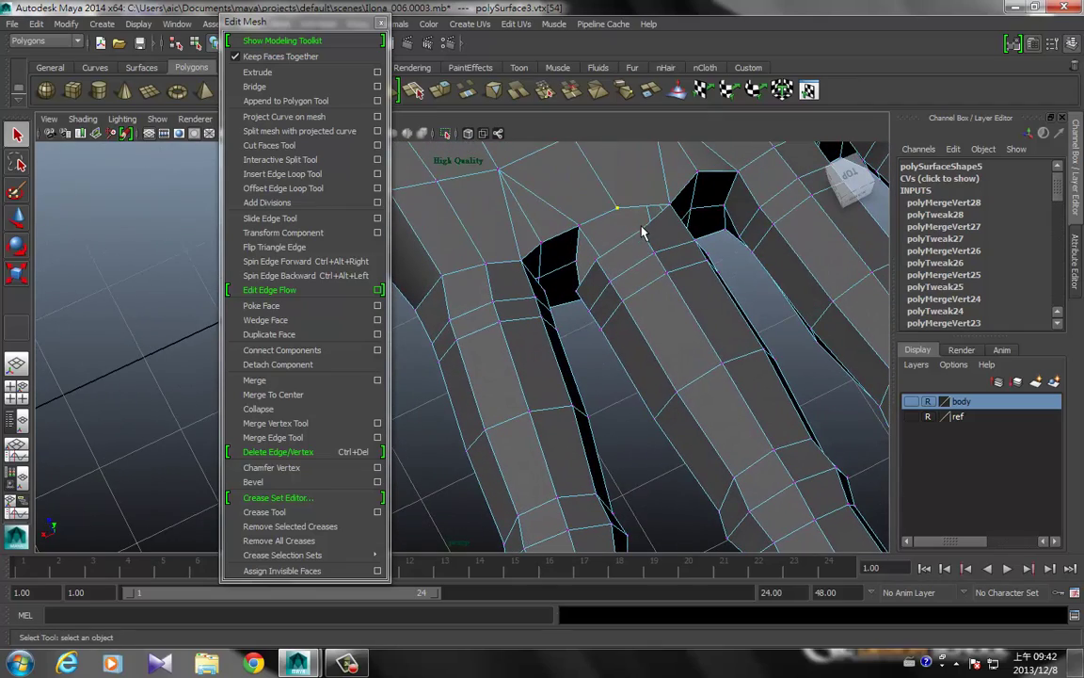
{"action": "left_click", "coordinate": [637, 229]}
{"action": "left_click", "coordinate": [581, 228]}
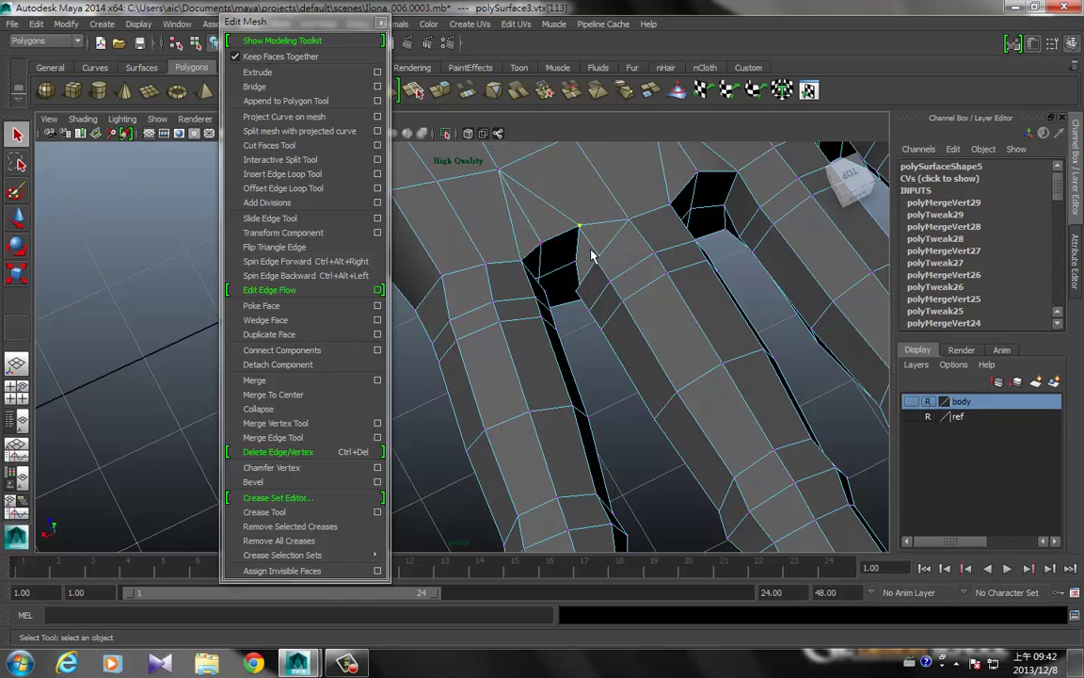
{"action": "left_click", "coordinate": [588, 247]}
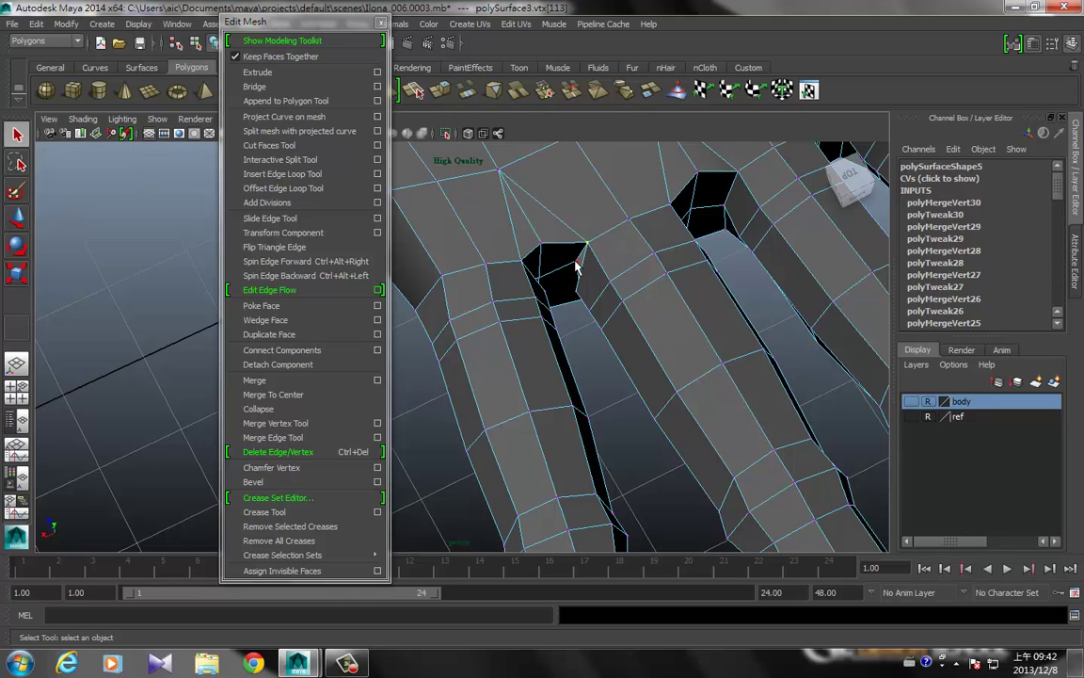
{"action": "left_click", "coordinate": [578, 297]}
- Orbit around the welded hand and return to Object mode with the whole hand selected
{"action": "mouse_move", "coordinate": [578, 298]}
{"action": "left_mouse_down", "text": "alt"}
{"action": "mouse_move", "coordinate": [646, 343]}
{"action": "mouse_move", "coordinate": [549, 396]}
{"action": "mouse_move", "coordinate": [564, 380]}
{"action": "mouse_move", "coordinate": [623, 398]}
{"action": "mouse_move", "coordinate": [643, 363]}
{"action": "mouse_move", "coordinate": [484, 293]}
{"action": "mouse_move", "coordinate": [624, 409]}
{"action": "mouse_move", "coordinate": [786, 442]}
{"action": "mouse_move", "coordinate": [809, 547]}
{"action": "mouse_move", "coordinate": [591, 329]}
{"action": "mouse_move", "coordinate": [496, 305]}
{"action": "left_mouse_up", "text": "alt"}
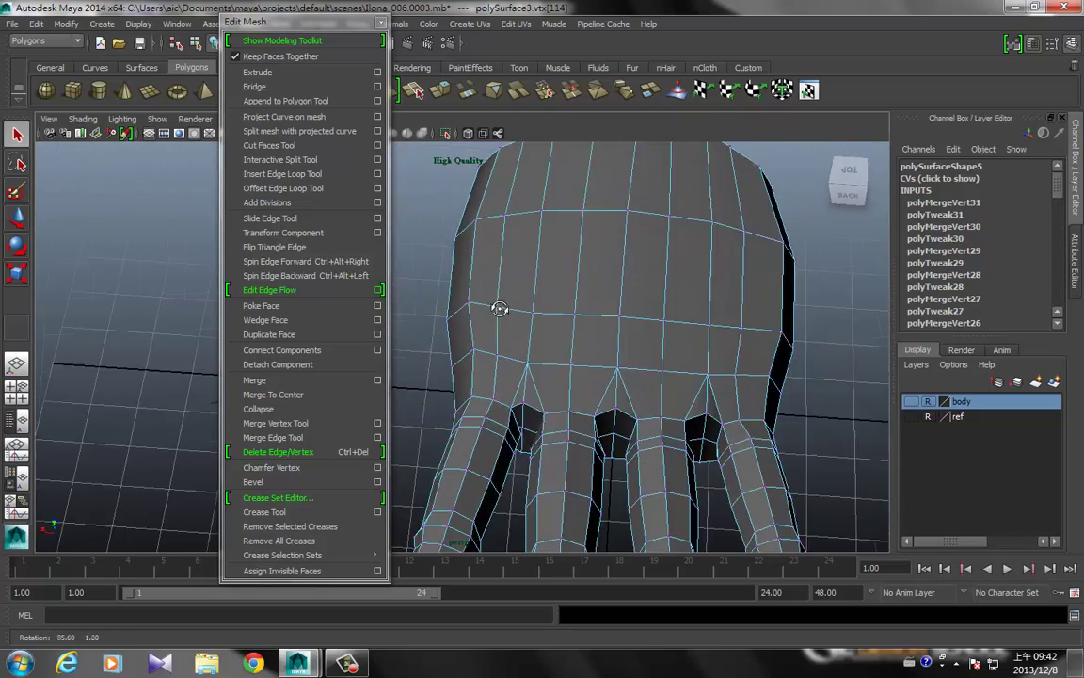
{"action": "middle_click_drag", "start_coordinate": [497, 305], "coordinate": [629, 257], "text": "alt"}
{"action": "left_click_drag", "start_coordinate": [630, 257], "coordinate": [497, 219], "text": "alt"}
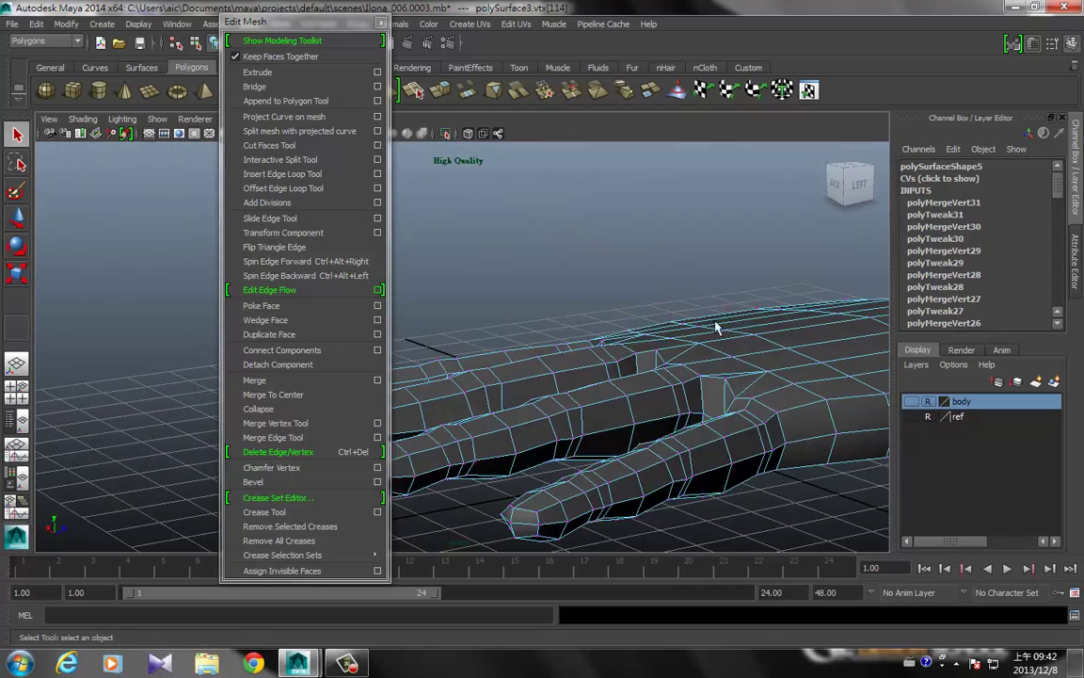
{"action": "right_click_drag", "start_coordinate": [708, 332], "coordinate": [737, 329]}
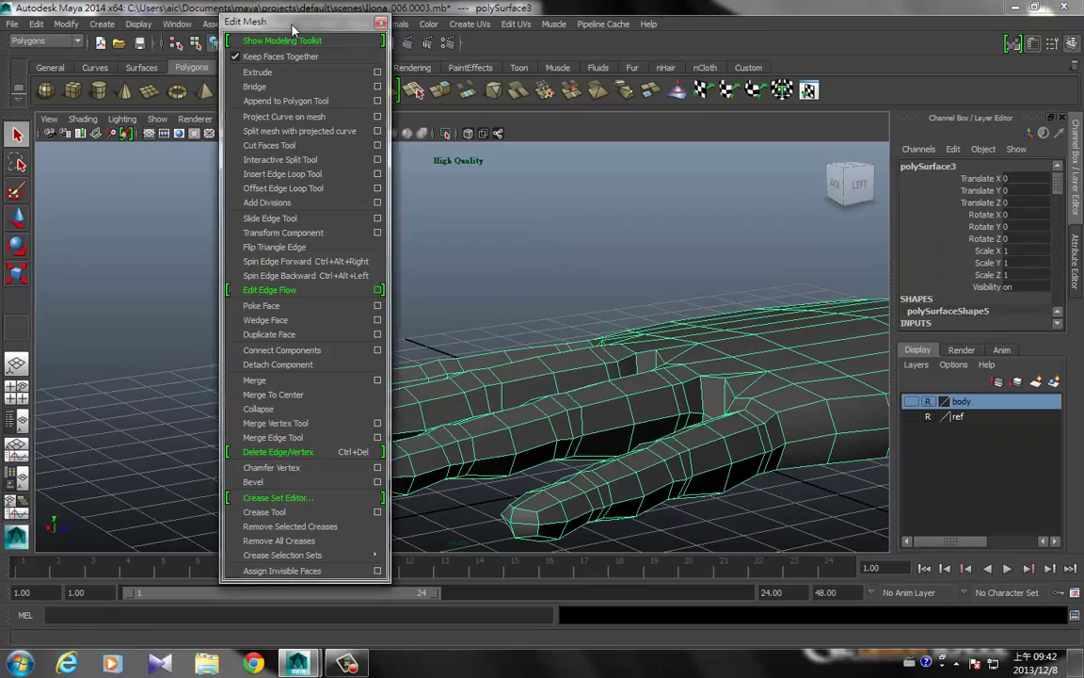
{"action": "left_click_drag", "start_coordinate": [283, 20], "coordinate": [52, 245]}
{"action": "mouse_move", "coordinate": [496, 361]}
{"action": "left_mouse_down", "text": "alt"}
{"action": "mouse_move", "coordinate": [576, 431]}
{"action": "mouse_move", "coordinate": [618, 394]}
{"action": "mouse_move", "coordinate": [673, 399]}
{"action": "mouse_move", "coordinate": [613, 397]}
{"action": "mouse_move", "coordinate": [690, 339]}
{"action": "mouse_move", "coordinate": [513, 315]}
{"action": "mouse_move", "coordinate": [467, 383]}
{"action": "mouse_move", "coordinate": [549, 414]}
{"action": "mouse_move", "coordinate": [557, 394]}
{"action": "mouse_move", "coordinate": [670, 404]}
{"action": "left_mouse_up", "text": "alt"}
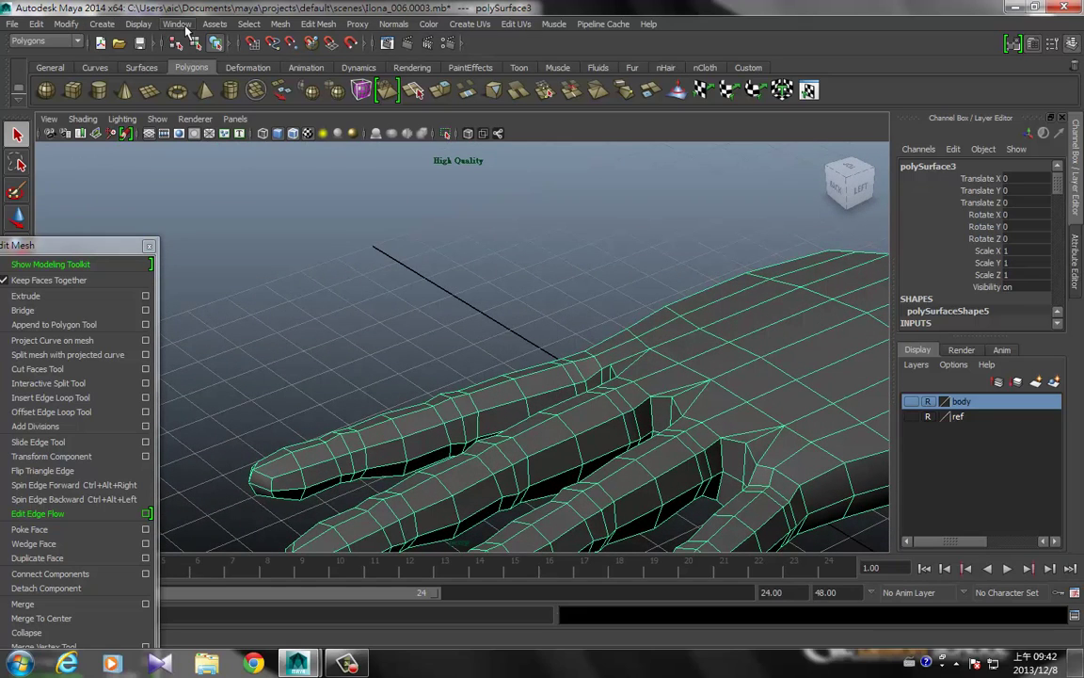
- Set the Sculpt Geometry Tool to the Smooth operation with a reduced radius of 0.738
{"action": "left_click", "coordinate": [276, 25]}
{"action": "left_click", "coordinate": [285, 30]}
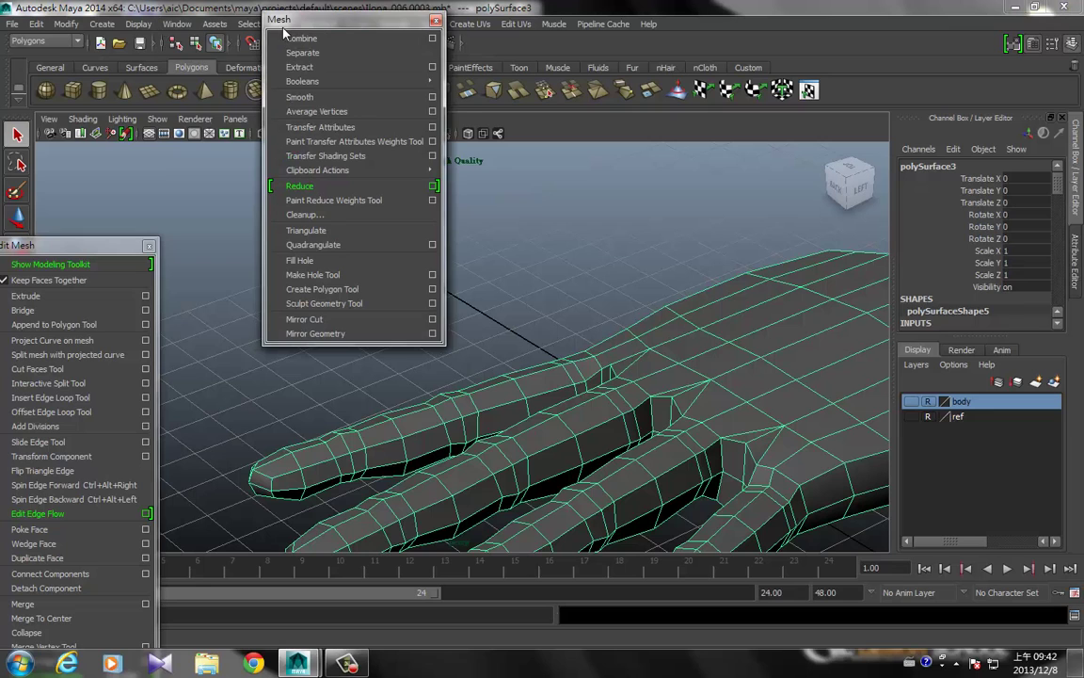
{"action": "left_click_drag", "start_coordinate": [285, 28], "coordinate": [193, 38]}
{"action": "left_click", "coordinate": [339, 315]}
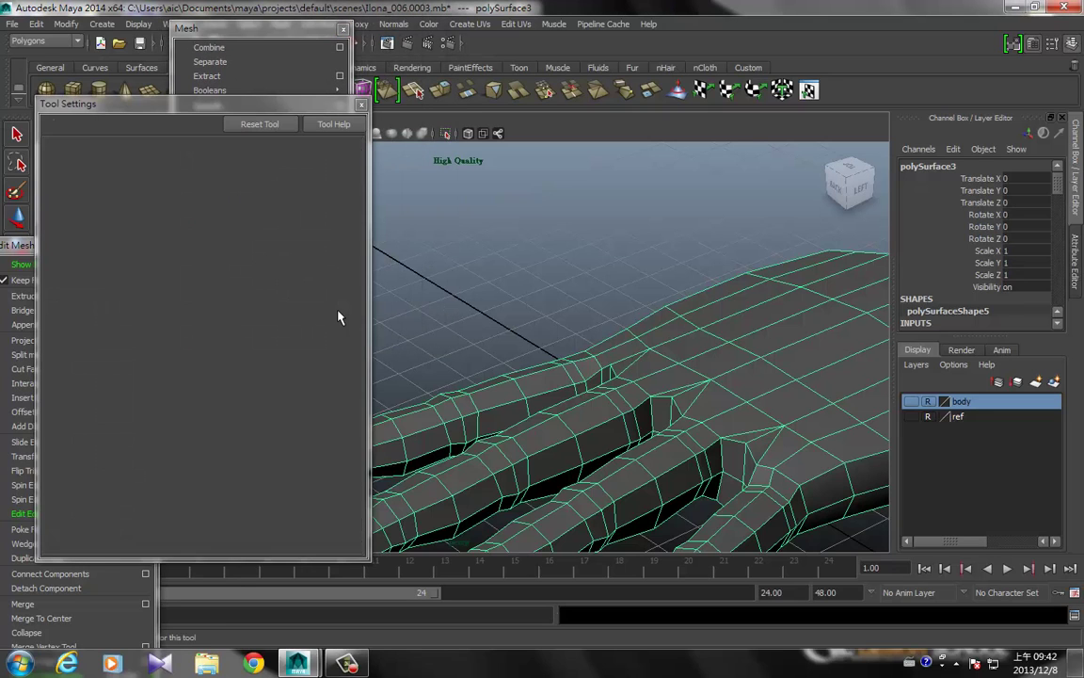
{"action": "mouse_move", "coordinate": [247, 99]}
{"action": "left_mouse_down"}
{"action": "mouse_move", "coordinate": [638, 30]}
{"action": "mouse_move", "coordinate": [590, 30]}
{"action": "left_mouse_up"}
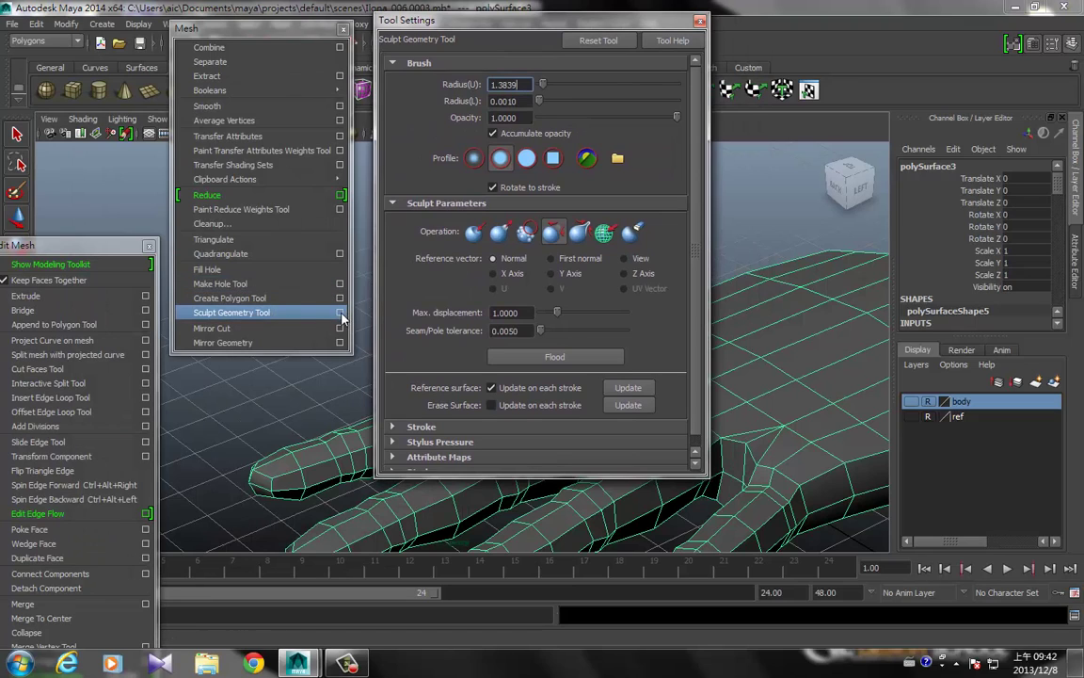
{"action": "left_click", "coordinate": [524, 233]}
{"action": "left_click_drag", "start_coordinate": [492, 33], "coordinate": [863, 65]}
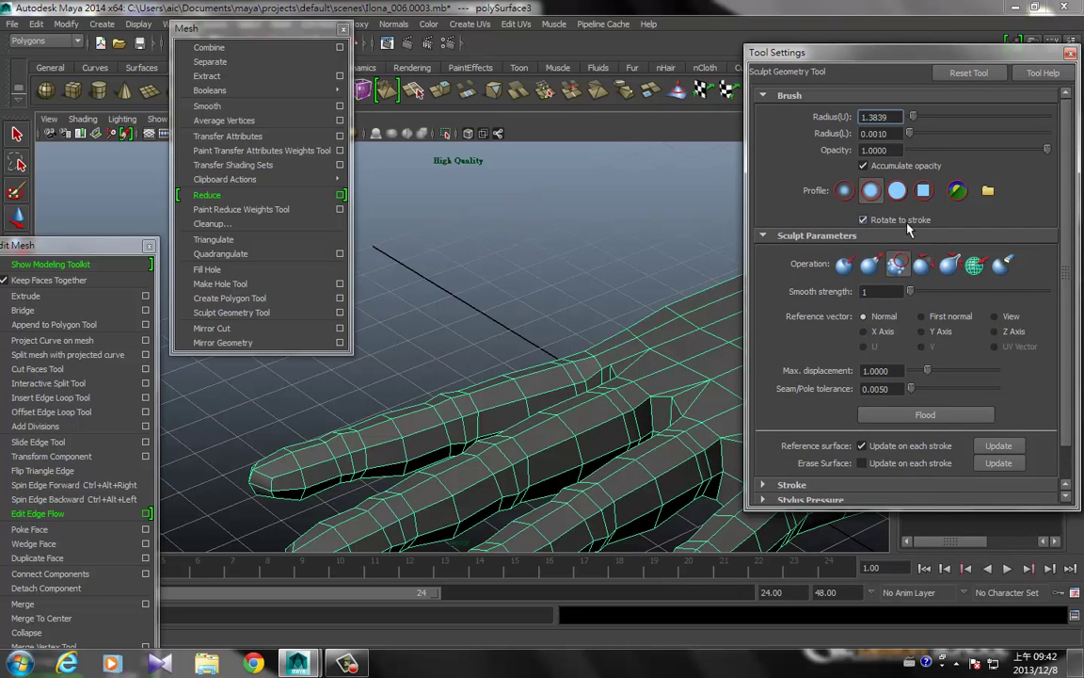
- Brush smoothing strokes over the pinched corners in the finger gaps
{"action": "left_click_drag", "start_coordinate": [663, 388], "coordinate": [610, 425], "text": "alt"}
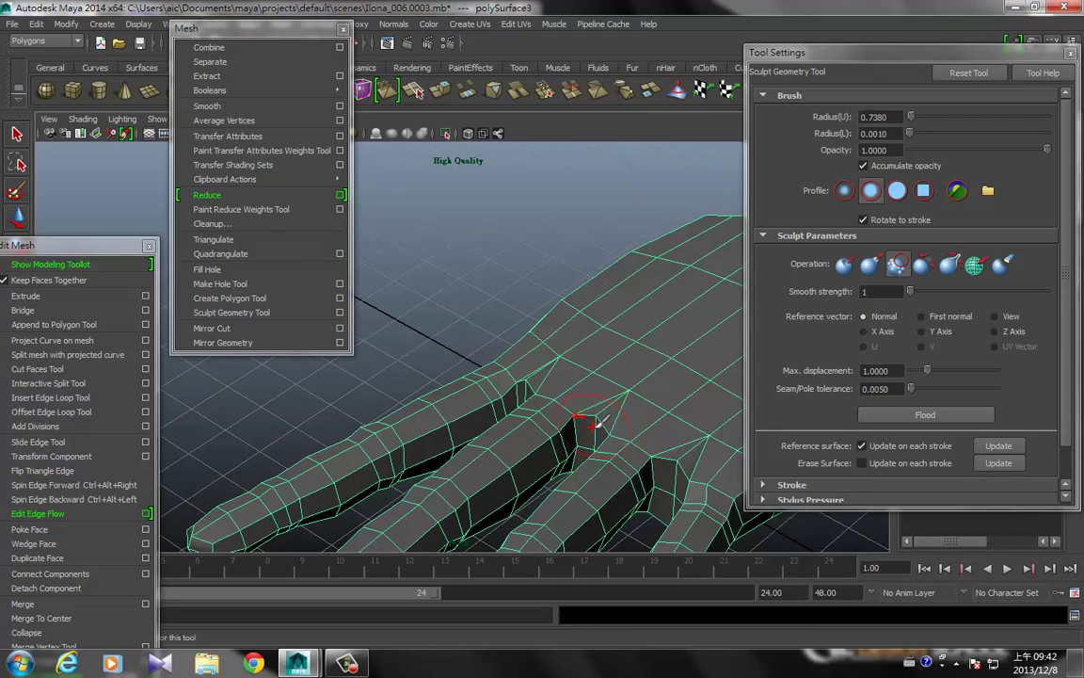
{"action": "left_click_drag", "start_coordinate": [599, 423], "coordinate": [608, 405]}
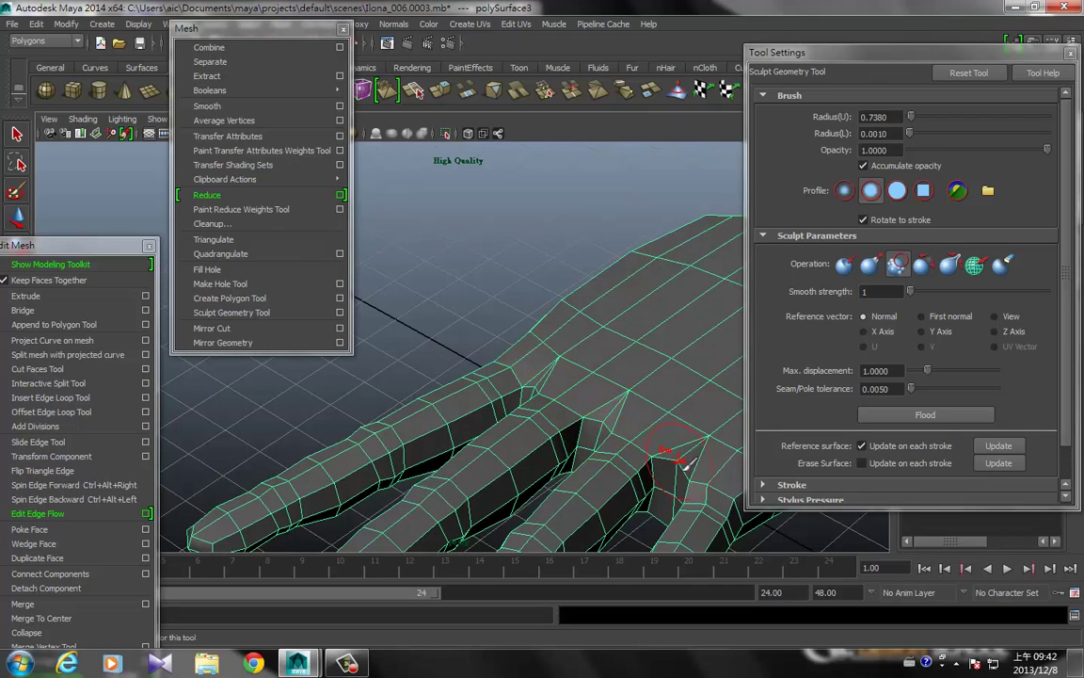
{"action": "mouse_move", "coordinate": [686, 464]}
{"action": "left_mouse_down"}
{"action": "mouse_move", "coordinate": [691, 454]}
{"action": "mouse_move", "coordinate": [599, 460]}
{"action": "left_mouse_up"}
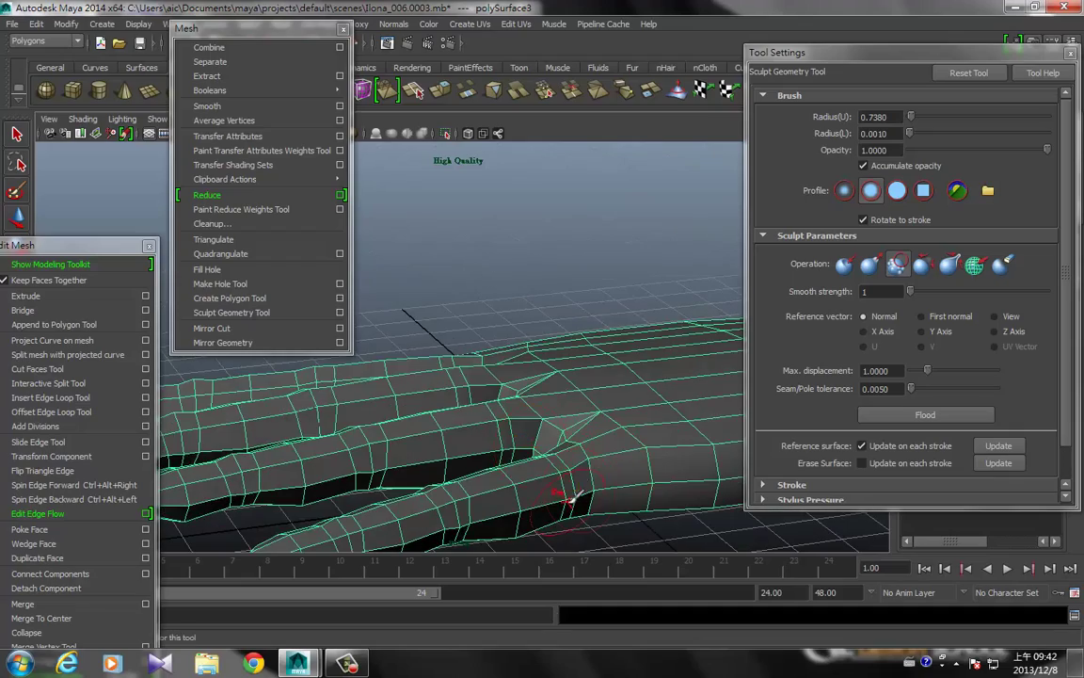
{"action": "mouse_move", "coordinate": [572, 497]}
{"action": "left_mouse_down", "text": "alt"}
{"action": "mouse_move", "coordinate": [551, 347]}
{"action": "mouse_move", "coordinate": [516, 455]}
{"action": "mouse_move", "coordinate": [538, 453]}
{"action": "mouse_move", "coordinate": [570, 389]}
{"action": "mouse_move", "coordinate": [562, 360]}
{"action": "mouse_move", "coordinate": [552, 365]}
{"action": "left_mouse_up", "text": "alt"}
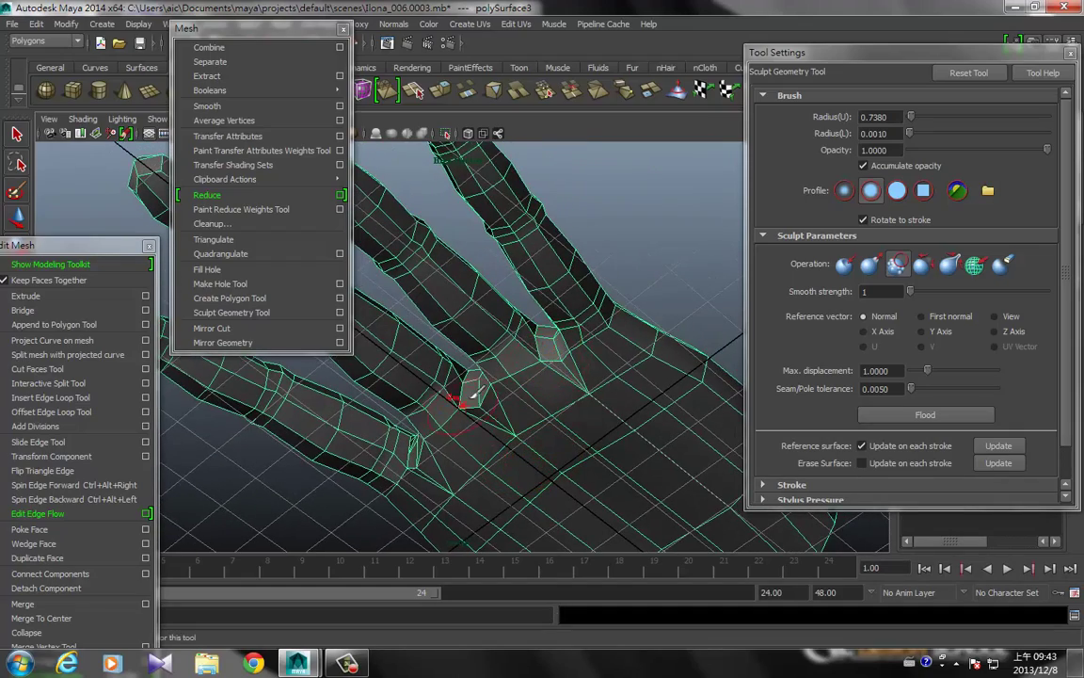
{"action": "mouse_move", "coordinate": [428, 382]}
{"action": "left_mouse_down", "text": "alt"}
{"action": "mouse_move", "coordinate": [422, 417]}
{"action": "mouse_move", "coordinate": [395, 423]}
{"action": "left_mouse_up", "text": "alt"}
- Exit sculpting and close the floating Mesh menu window
{"action": "key", "text": "q"}
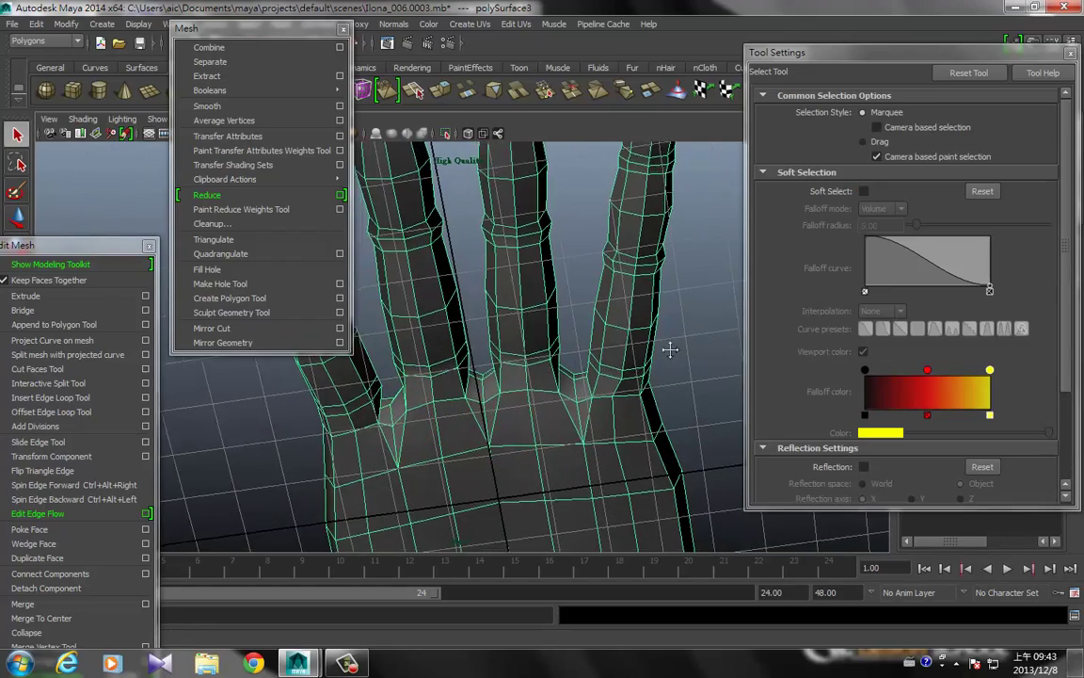
{"action": "mouse_move", "coordinate": [668, 348]}
{"action": "left_mouse_down", "text": "alt"}
{"action": "mouse_move", "coordinate": [524, 534]}
{"action": "mouse_move", "coordinate": [529, 416]}
{"action": "left_mouse_up", "text": "alt"}
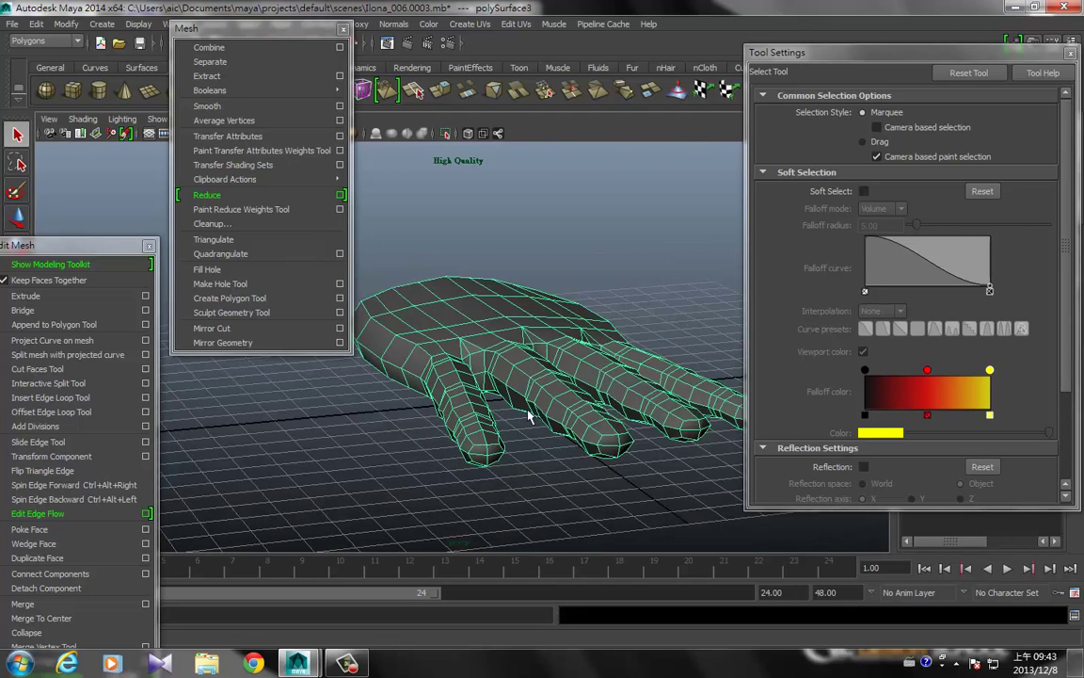
{"action": "left_click", "coordinate": [343, 31]}
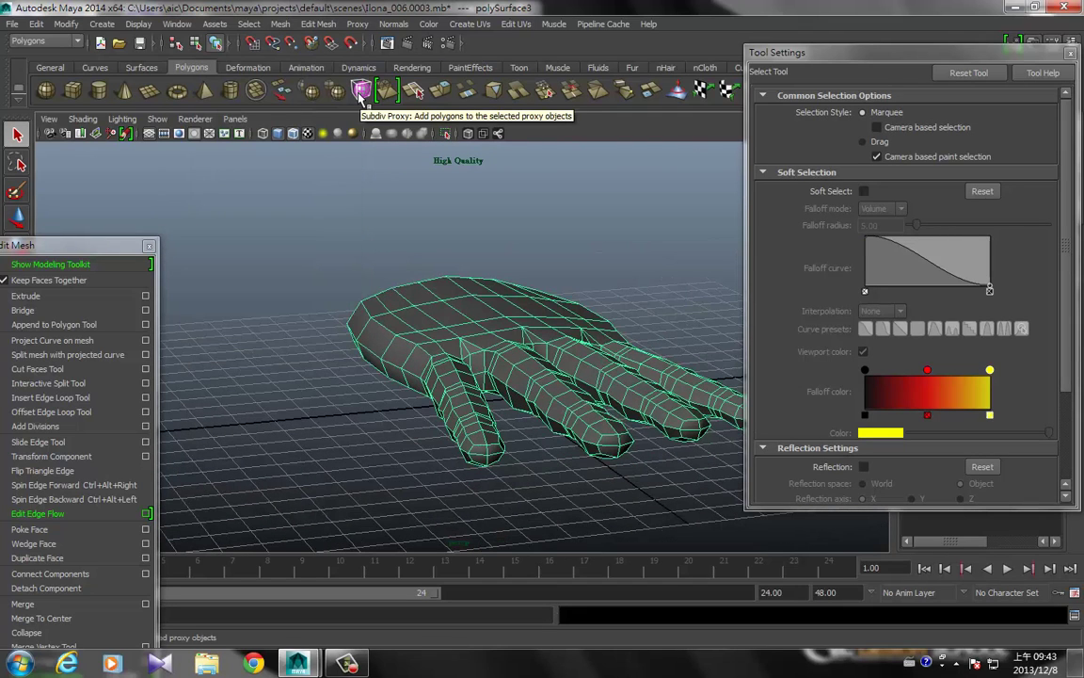
{"action": "mouse_move", "coordinate": [358, 249]}
{"action": "left_mouse_down", "text": "alt"}
{"action": "mouse_move", "coordinate": [420, 321]}
{"action": "mouse_move", "coordinate": [443, 281]}
{"action": "left_mouse_up", "text": "alt"}
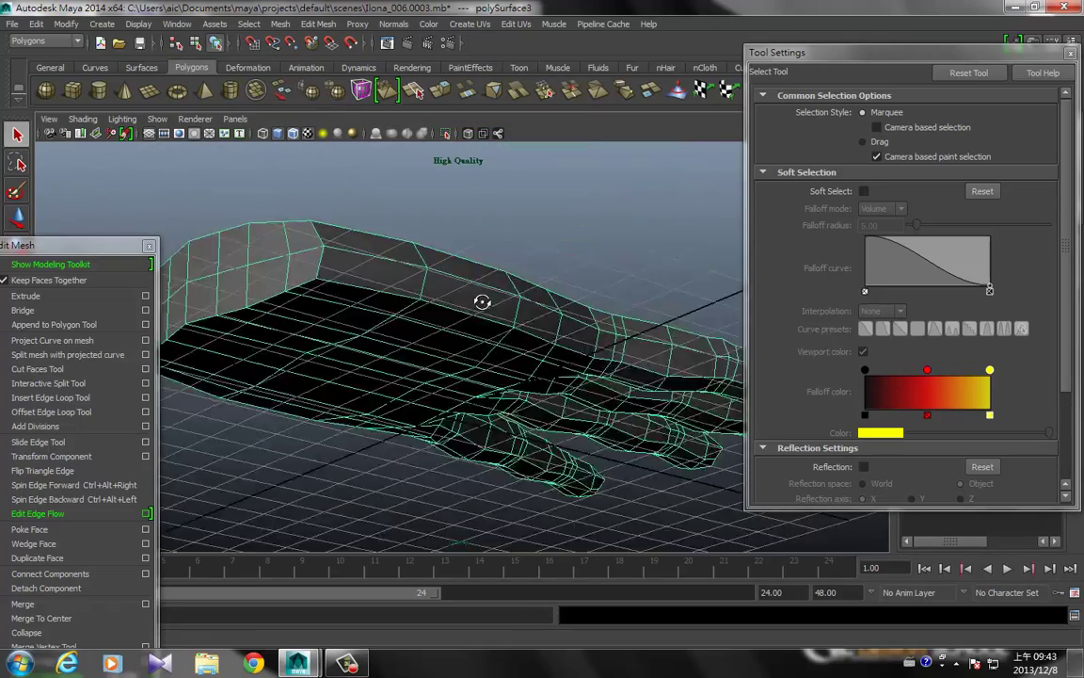
- Switch to face mode, select a strip of top faces, then clear the selection
{"action": "right_click", "coordinate": [388, 258]}
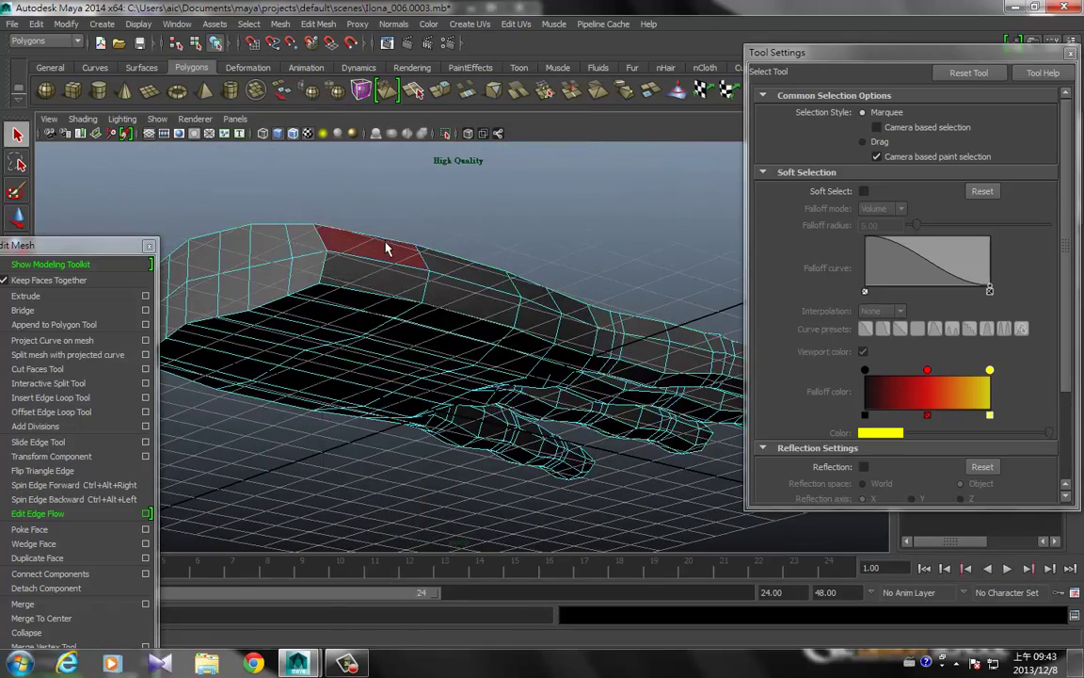
{"action": "left_click", "coordinate": [349, 242]}
{"action": "left_click", "coordinate": [447, 264], "text": "shift"}
{"action": "left_click", "coordinate": [358, 265], "text": "shift"}
{"action": "left_click_drag", "start_coordinate": [404, 347], "coordinate": [367, 363], "text": "alt"}
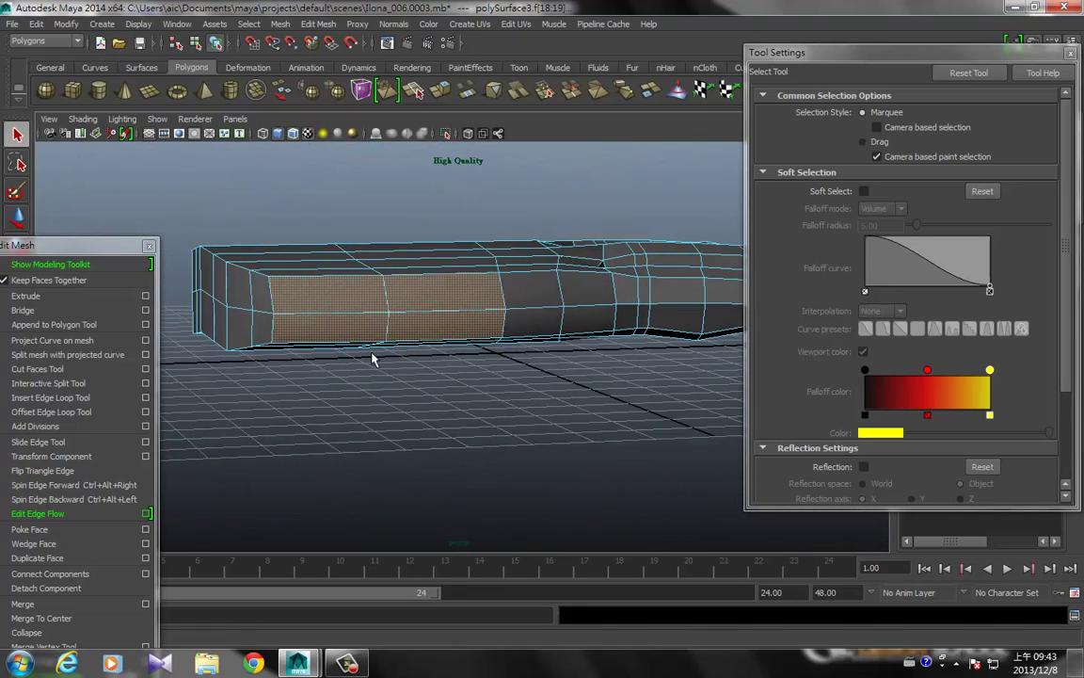
{"action": "left_click", "coordinate": [477, 438]}
- Switch the hand to vertex mode and select a vertex on the palm's side edge
{"action": "left_click_drag", "start_coordinate": [387, 317], "coordinate": [373, 399], "text": "alt"}
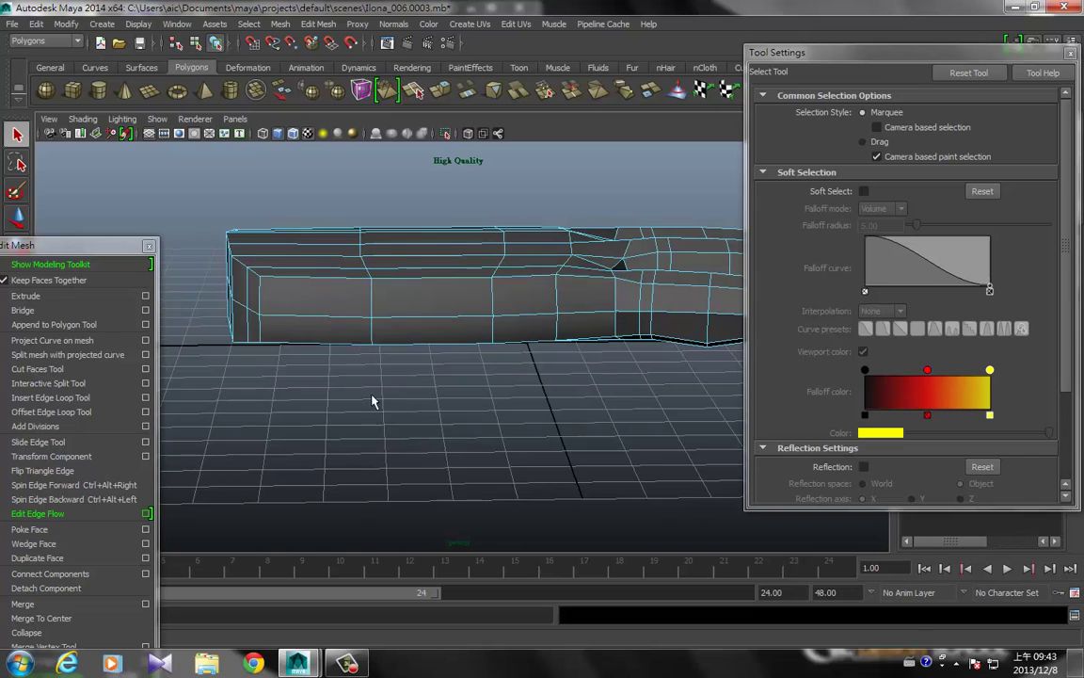
{"action": "scroll", "coordinate": [373, 399], "scroll_direction": "up", "scroll_amount": 3}
{"action": "right_click", "coordinate": [500, 270]}
{"action": "right_click_drag", "start_coordinate": [500, 269], "coordinate": [452, 245]}
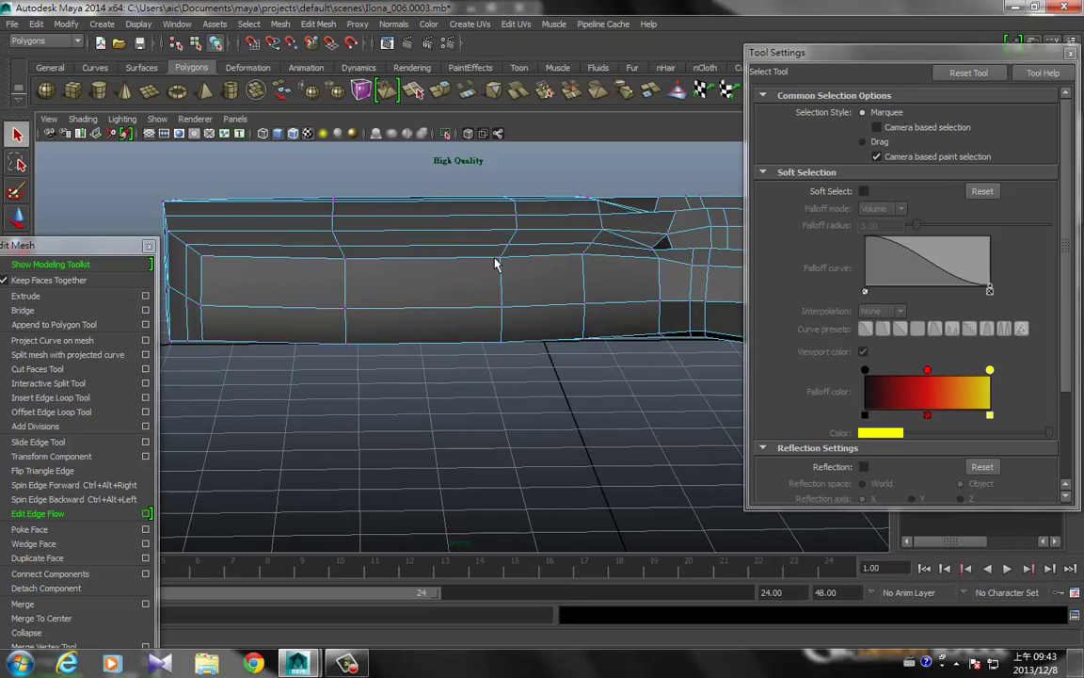
{"action": "left_click", "coordinate": [499, 256]}
- Raise one palm-side vertex and slide the next along the edge sideways
{"action": "key", "text": "w"}
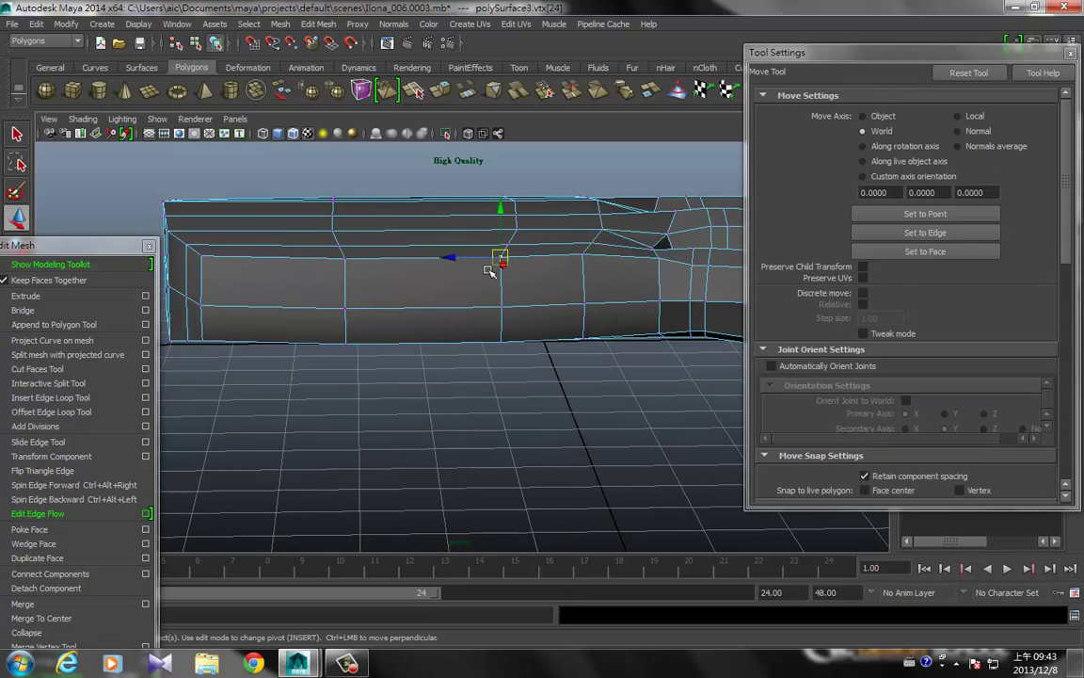
{"action": "mouse_move", "coordinate": [489, 271]}
{"action": "left_mouse_down", "text": "alt"}
{"action": "mouse_move", "coordinate": [521, 431]}
{"action": "mouse_move", "coordinate": [516, 351]}
{"action": "mouse_move", "coordinate": [478, 344]}
{"action": "mouse_move", "coordinate": [496, 314]}
{"action": "left_mouse_up", "text": "alt"}
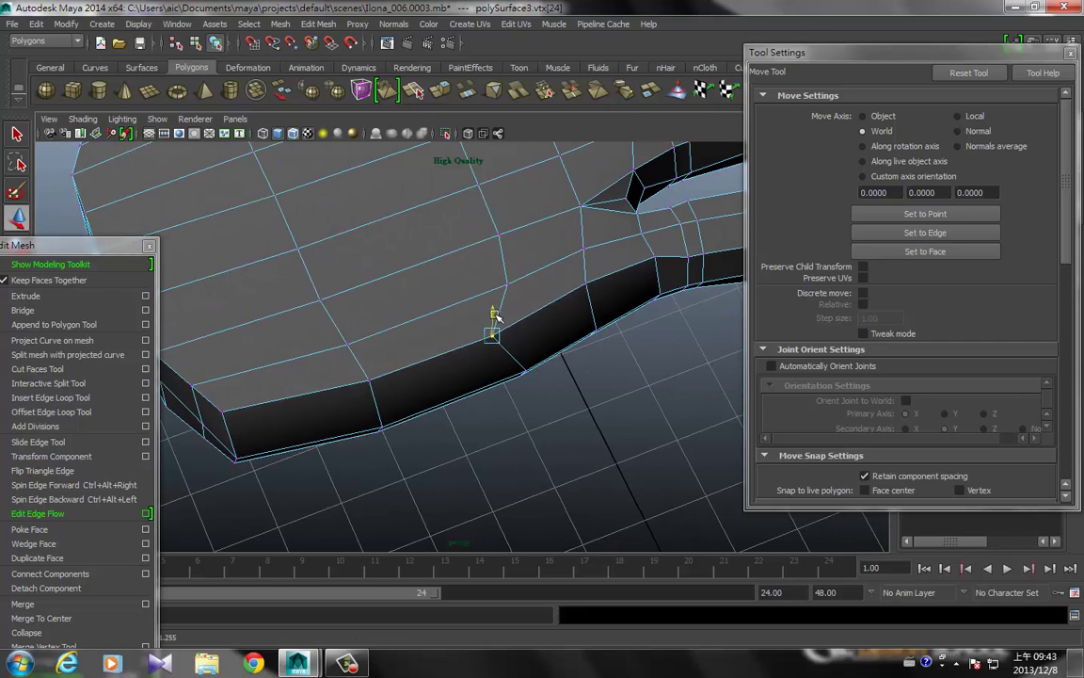
{"action": "left_click_drag", "start_coordinate": [435, 394], "coordinate": [518, 343], "text": "alt"}
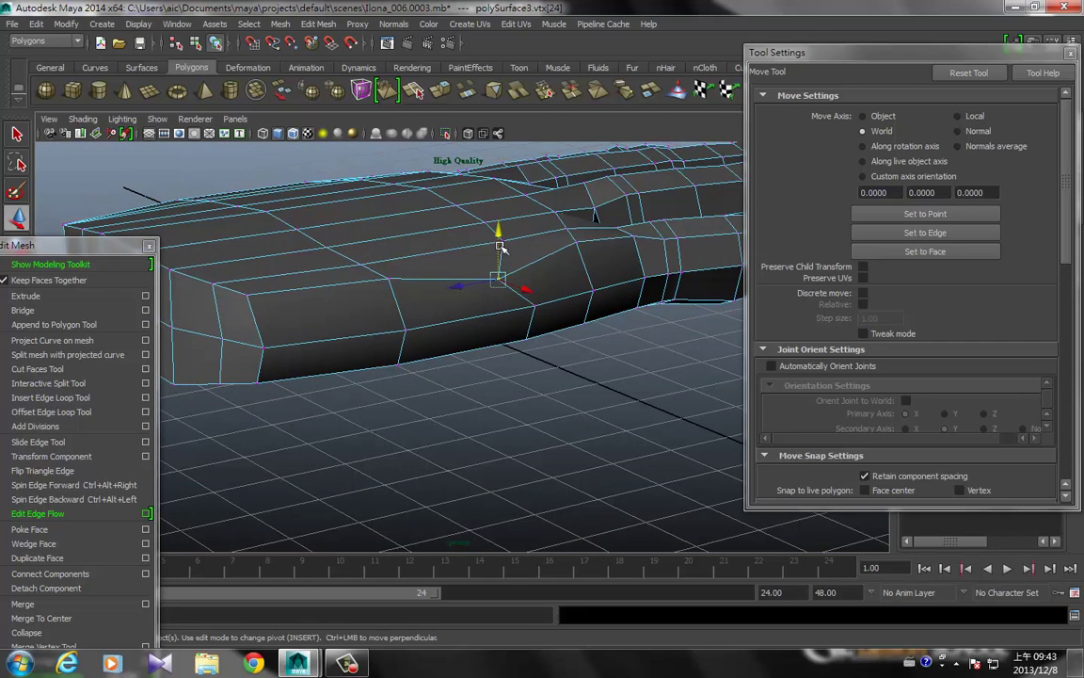
{"action": "left_click_drag", "start_coordinate": [501, 247], "coordinate": [501, 236]}
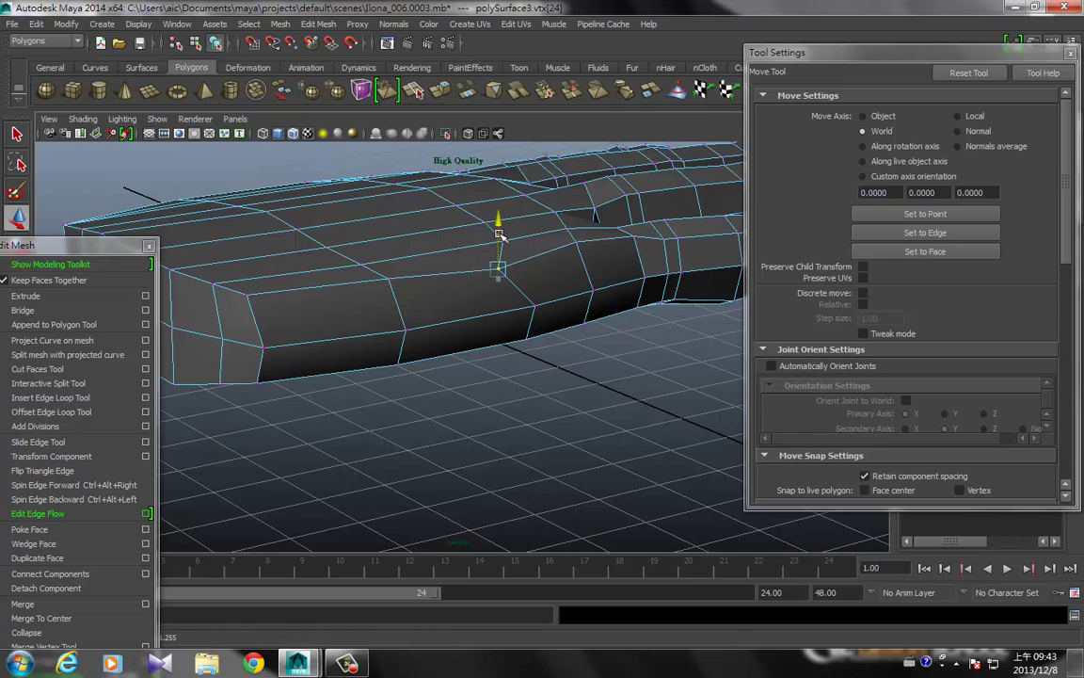
{"action": "left_click", "coordinate": [247, 294]}
{"action": "left_click_drag", "start_coordinate": [215, 299], "coordinate": [293, 258]}
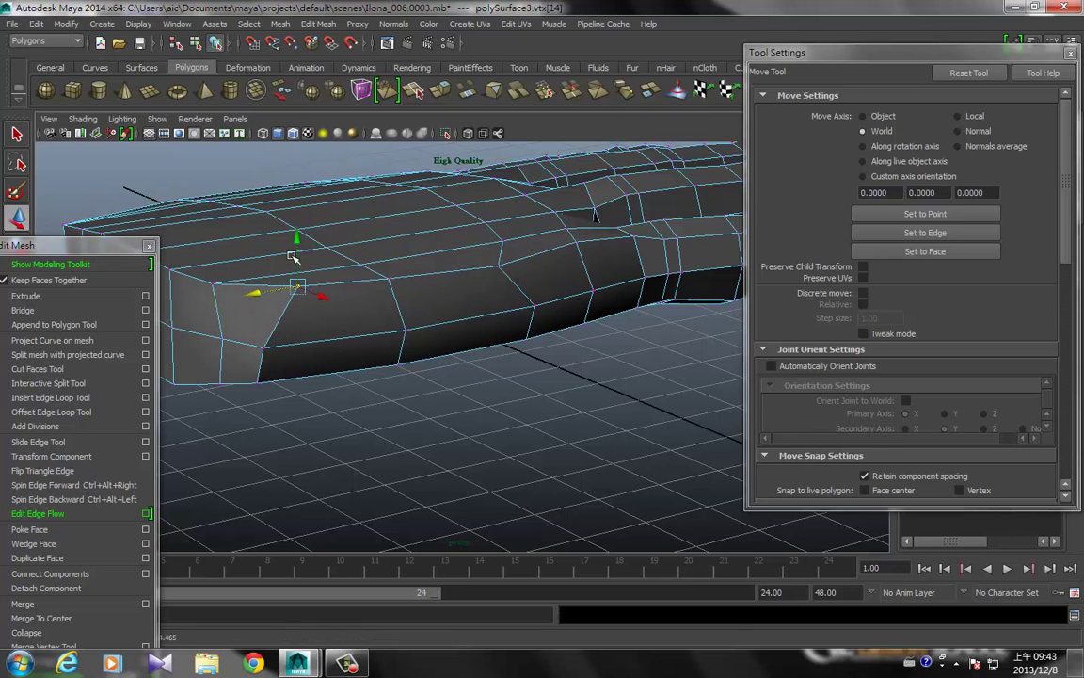
{"action": "mouse_move", "coordinate": [326, 346]}
{"action": "left_mouse_down", "text": "alt"}
{"action": "mouse_move", "coordinate": [332, 380]}
{"action": "mouse_move", "coordinate": [286, 320]}
{"action": "mouse_move", "coordinate": [249, 411]}
{"action": "mouse_move", "coordinate": [224, 350]}
{"action": "mouse_move", "coordinate": [279, 330]}
{"action": "left_mouse_up", "text": "alt"}
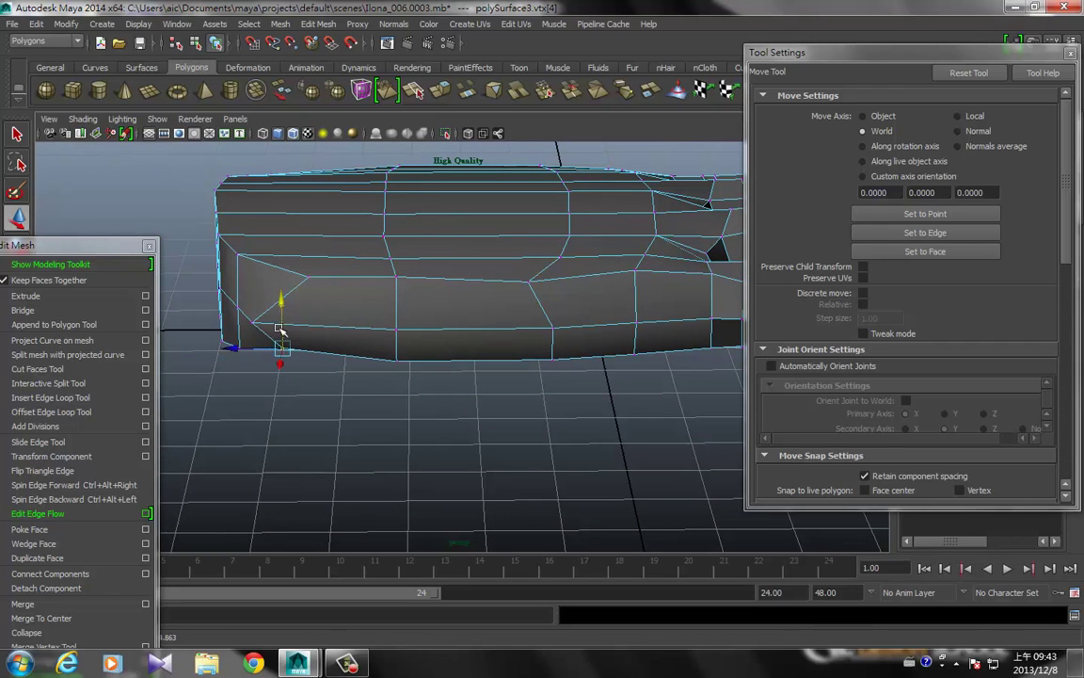
- Select vertices on the side and lower edges and lower an upper side-edge vertex slightly
{"action": "left_click", "coordinate": [304, 279]}
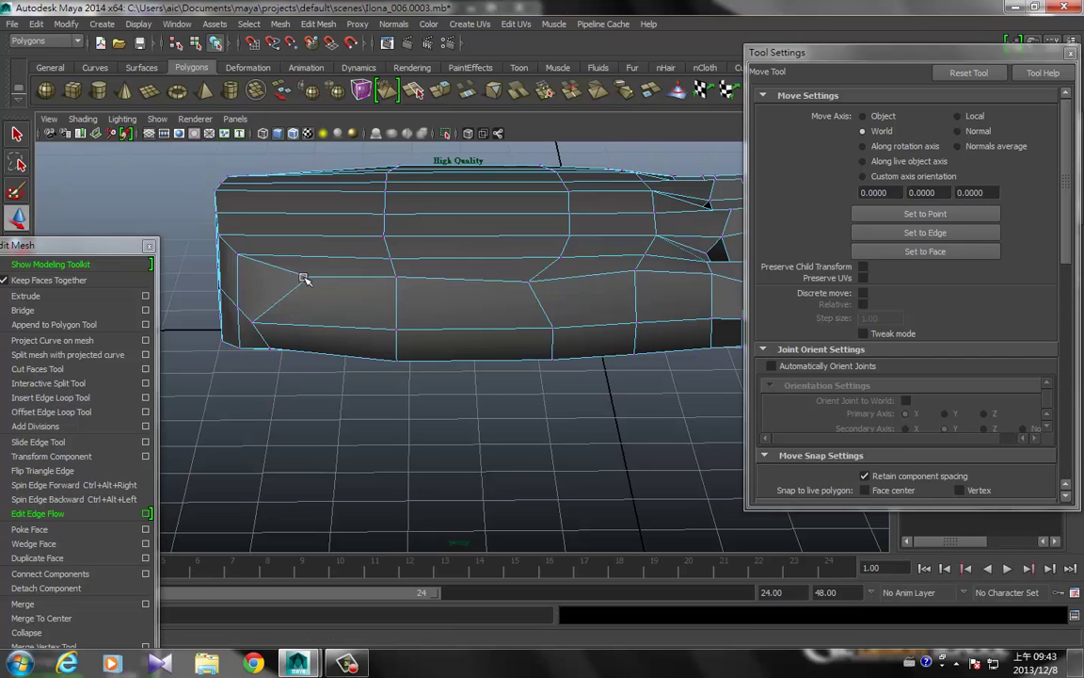
{"action": "left_click", "coordinate": [299, 277]}
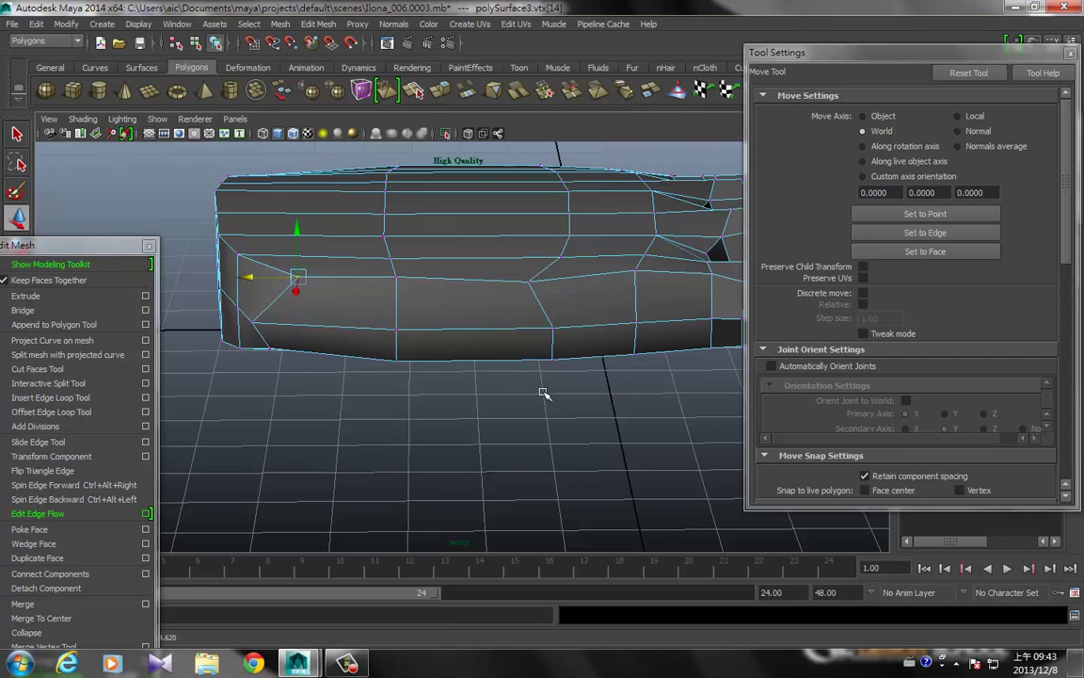
{"action": "left_click", "coordinate": [553, 361]}
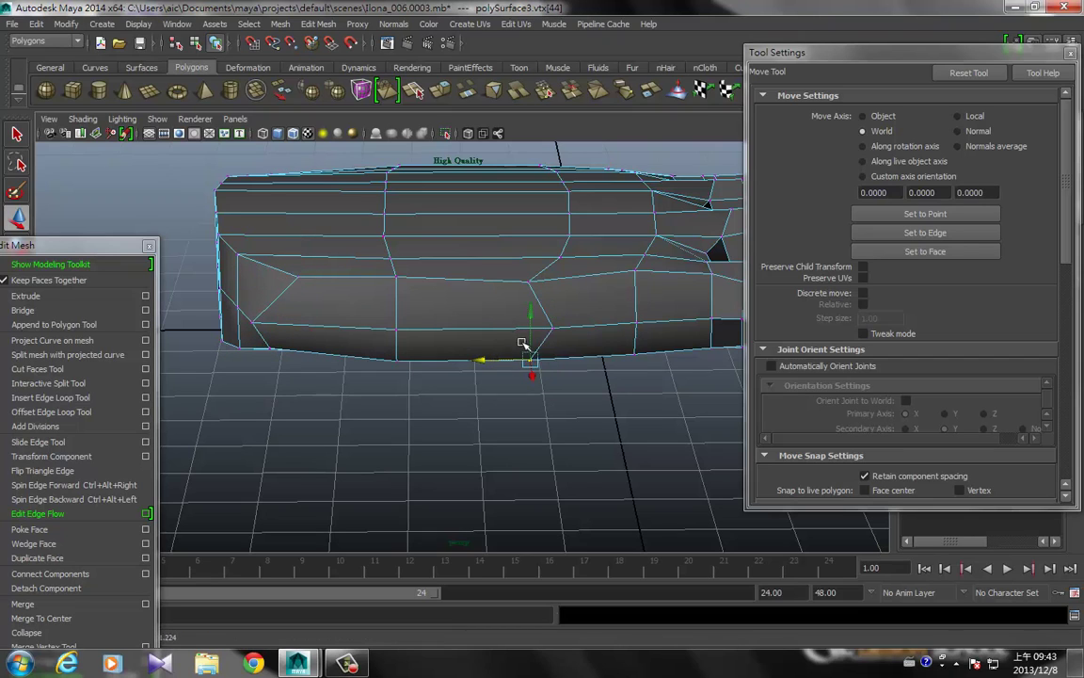
{"action": "left_click_drag", "start_coordinate": [529, 341], "coordinate": [477, 388], "text": "alt"}
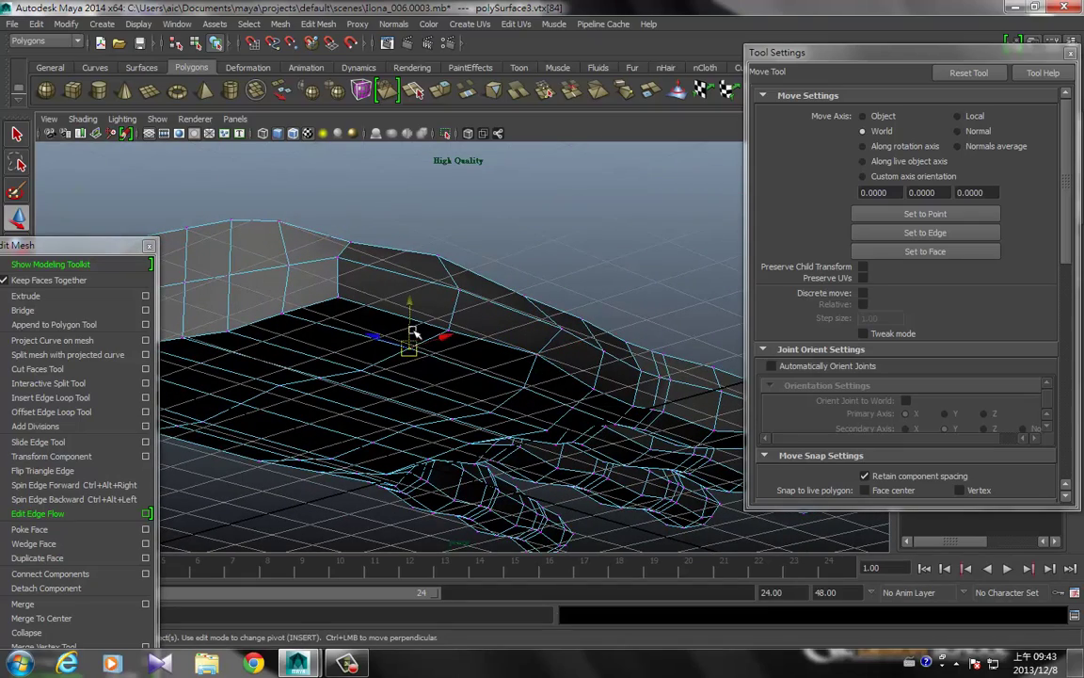
{"action": "left_click", "coordinate": [409, 353]}
{"action": "left_click_drag", "start_coordinate": [412, 336], "coordinate": [412, 344]}
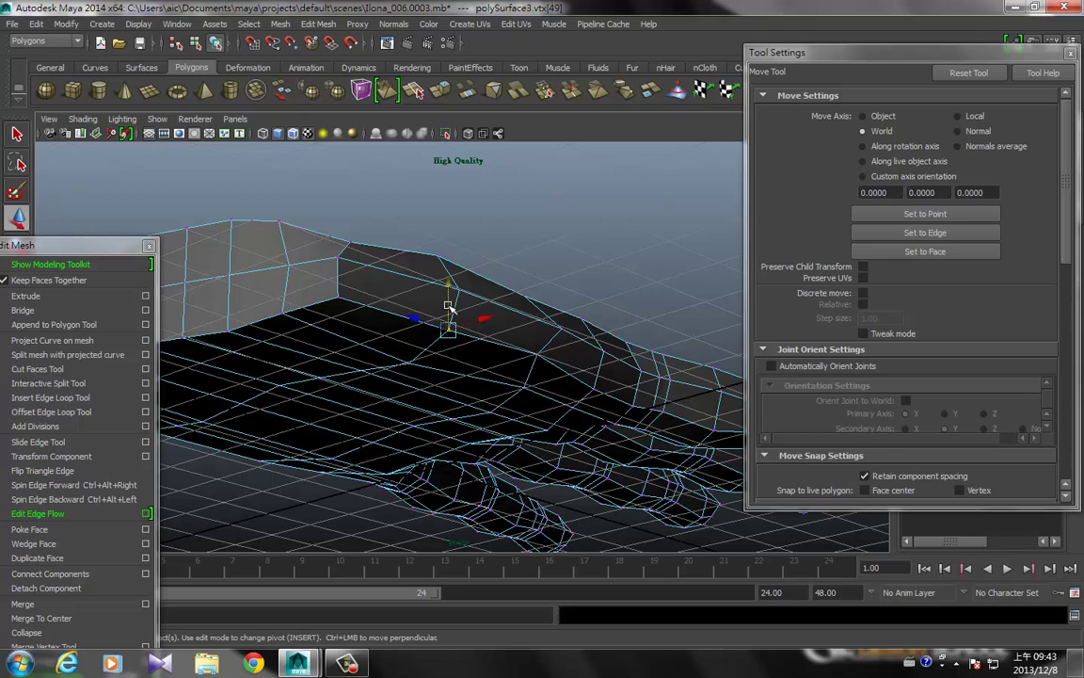
{"action": "left_click_drag", "start_coordinate": [450, 307], "coordinate": [460, 380], "text": "alt"}
{"action": "right_click", "coordinate": [475, 322]}
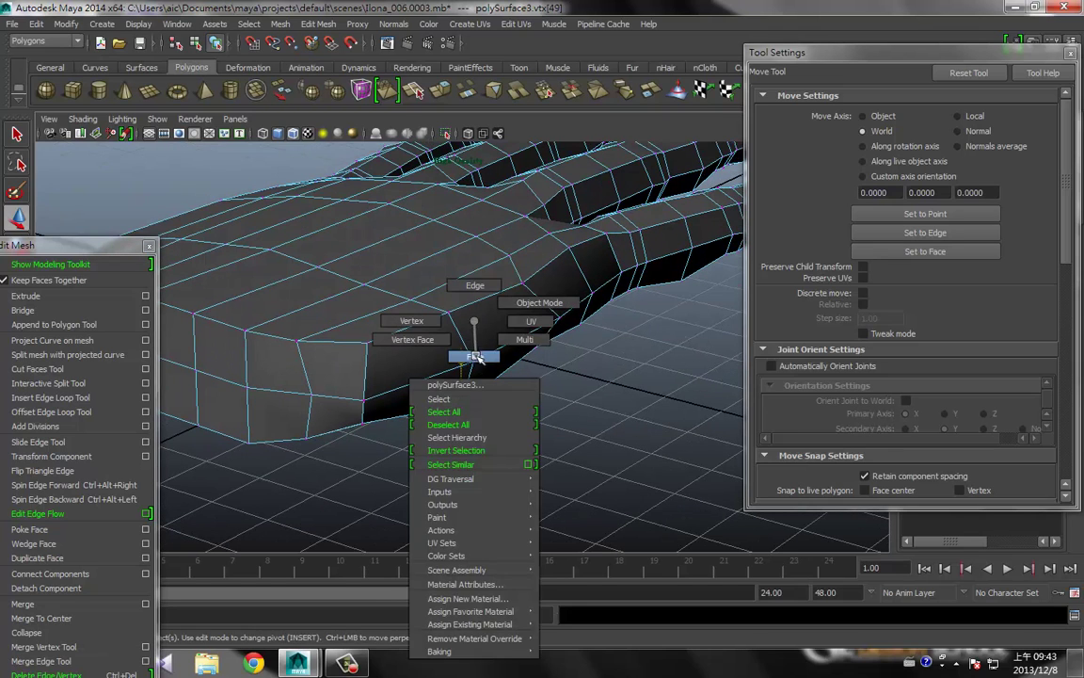
- Select the two side faces of the palm and tear off the Edit Mesh menu
{"action": "left_click", "coordinate": [475, 355]}
{"action": "left_click", "coordinate": [438, 376]}
{"action": "left_click", "coordinate": [499, 362], "text": "shift"}
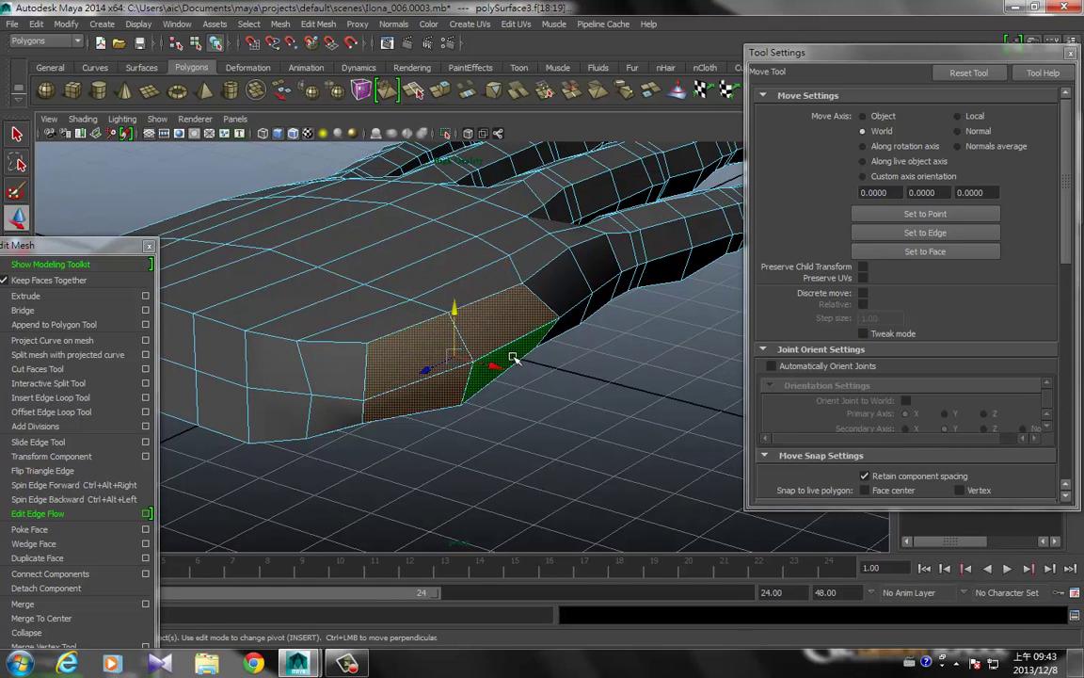
{"action": "left_click", "coordinate": [320, 23]}
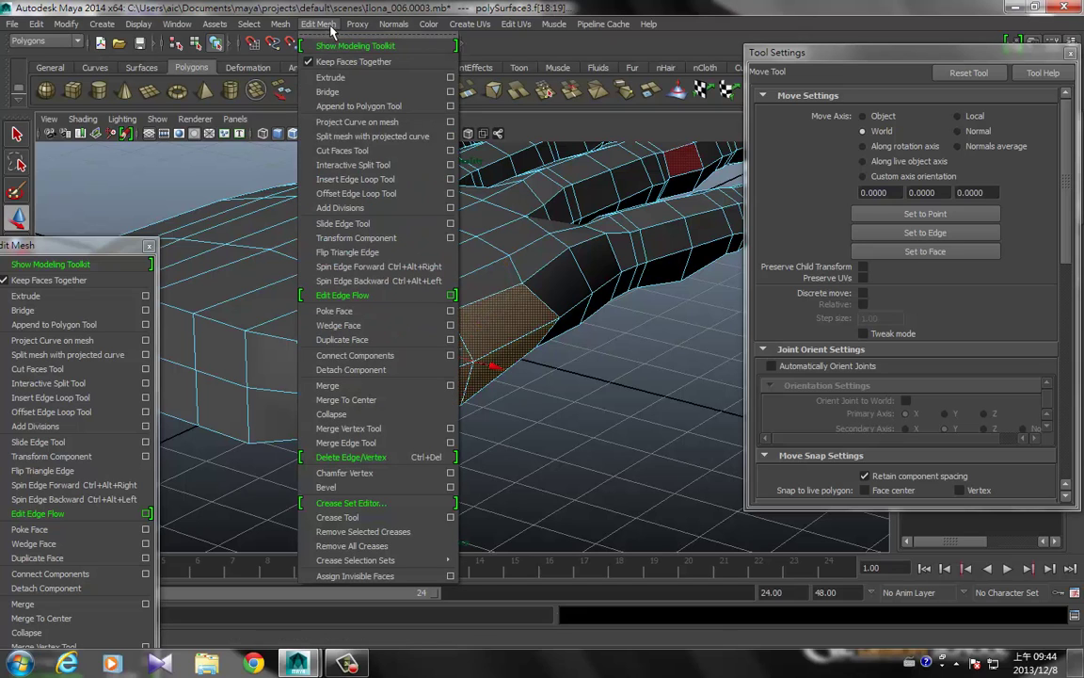
{"action": "left_click", "coordinate": [332, 34]}
{"action": "left_click_drag", "start_coordinate": [332, 35], "coordinate": [763, 60]}
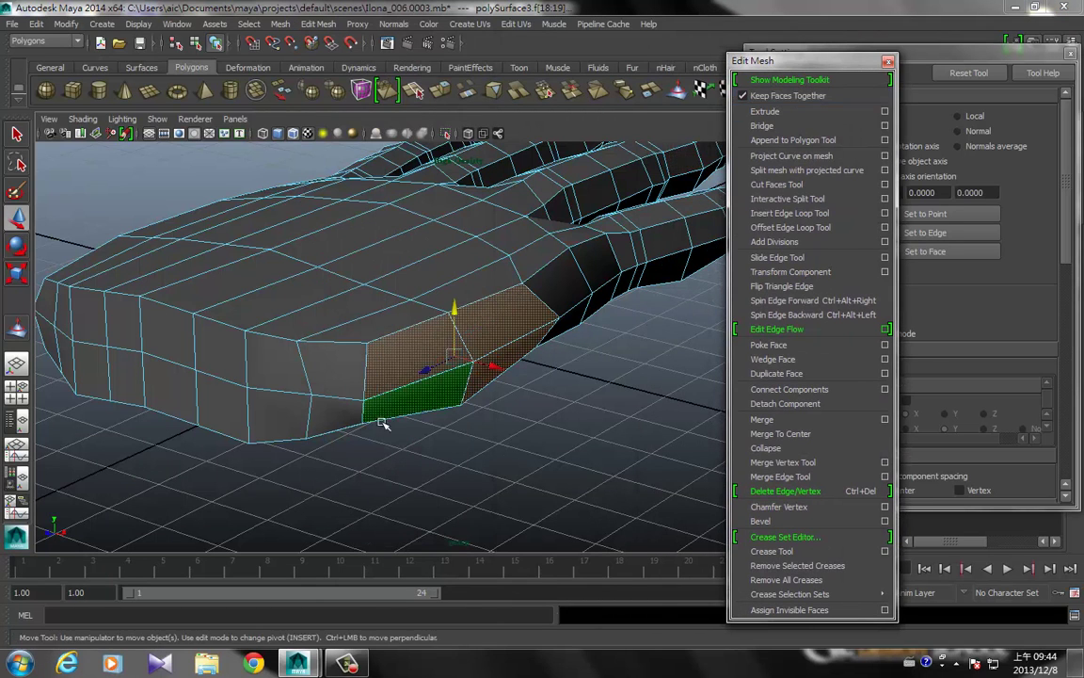
{"action": "key", "text": "f"}
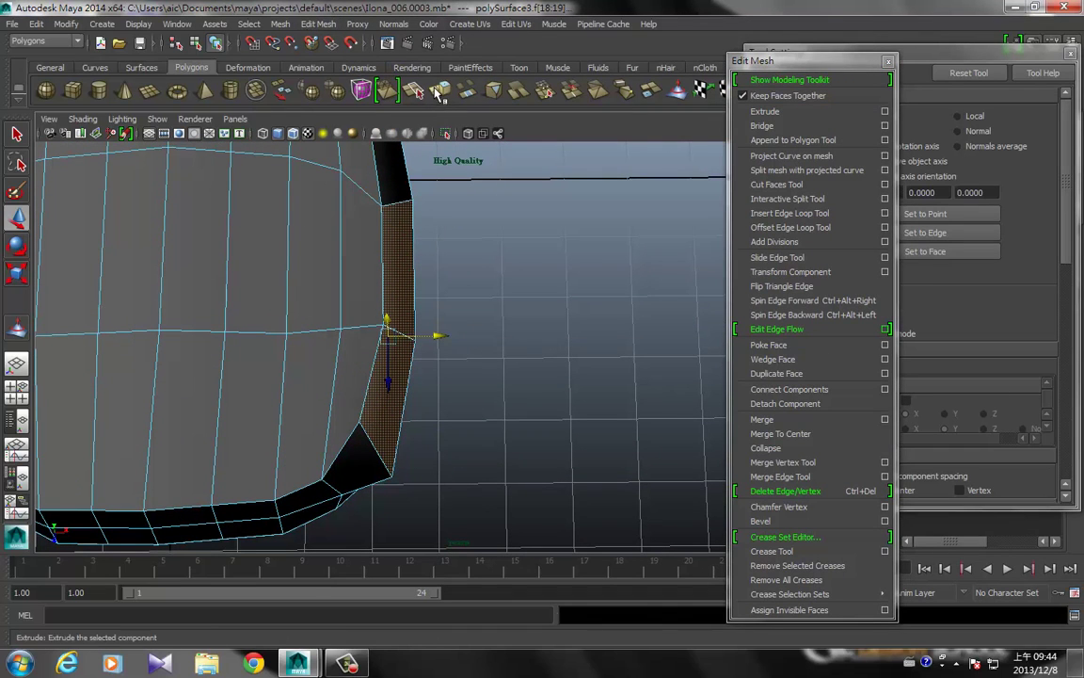
- Extrude the side faces and pull them outward in back view into a thumb stub
{"action": "left_click", "coordinate": [386, 90]}
{"action": "mouse_move", "coordinate": [508, 386]}
{"action": "left_mouse_down", "text": "alt"}
{"action": "mouse_move", "coordinate": [475, 338]}
{"action": "mouse_move", "coordinate": [387, 275]}
{"action": "mouse_move", "coordinate": [402, 215]}
{"action": "mouse_move", "coordinate": [449, 300]}
{"action": "mouse_move", "coordinate": [391, 314]}
{"action": "left_mouse_up", "text": "alt"}
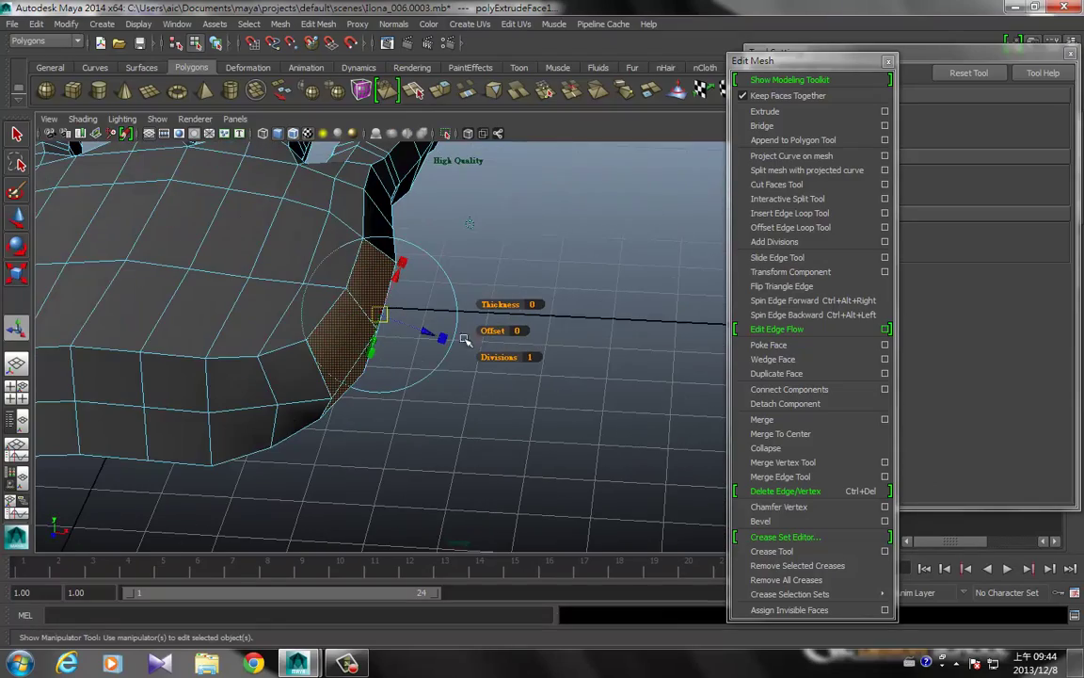
{"action": "left_click", "coordinate": [471, 224]}
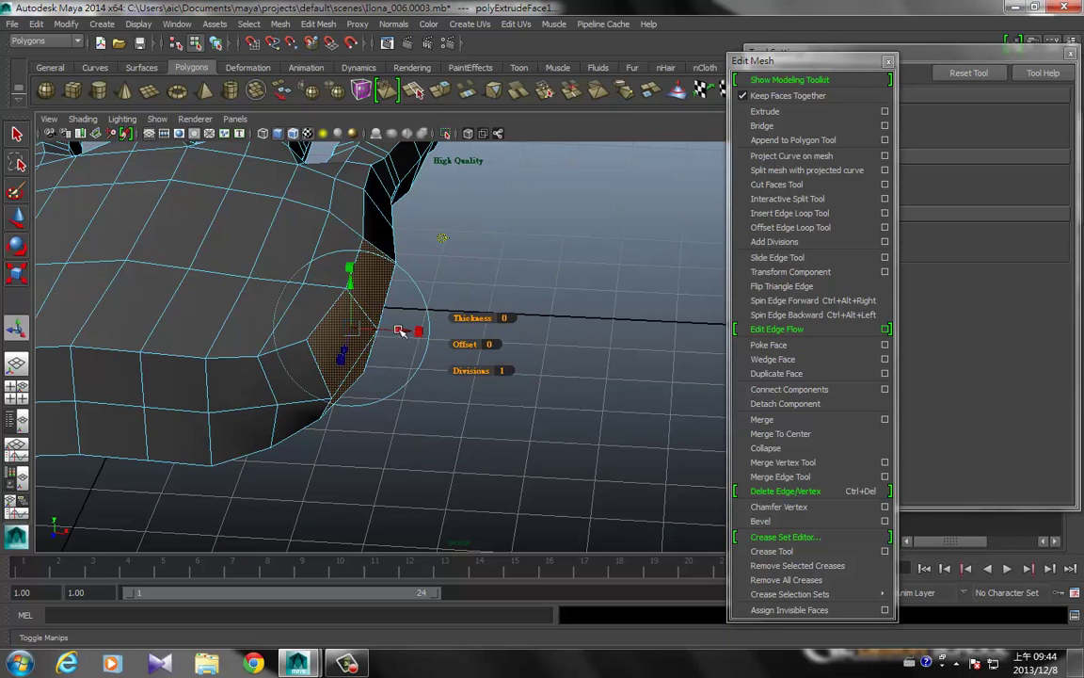
{"action": "mouse_move", "coordinate": [399, 330]}
{"action": "left_mouse_down", "text": "alt"}
{"action": "mouse_move", "coordinate": [416, 368]}
{"action": "mouse_move", "coordinate": [387, 404]}
{"action": "mouse_move", "coordinate": [377, 353]}
{"action": "mouse_move", "coordinate": [353, 389]}
{"action": "left_mouse_up", "text": "alt"}
{"action": "key", "text": "space"}
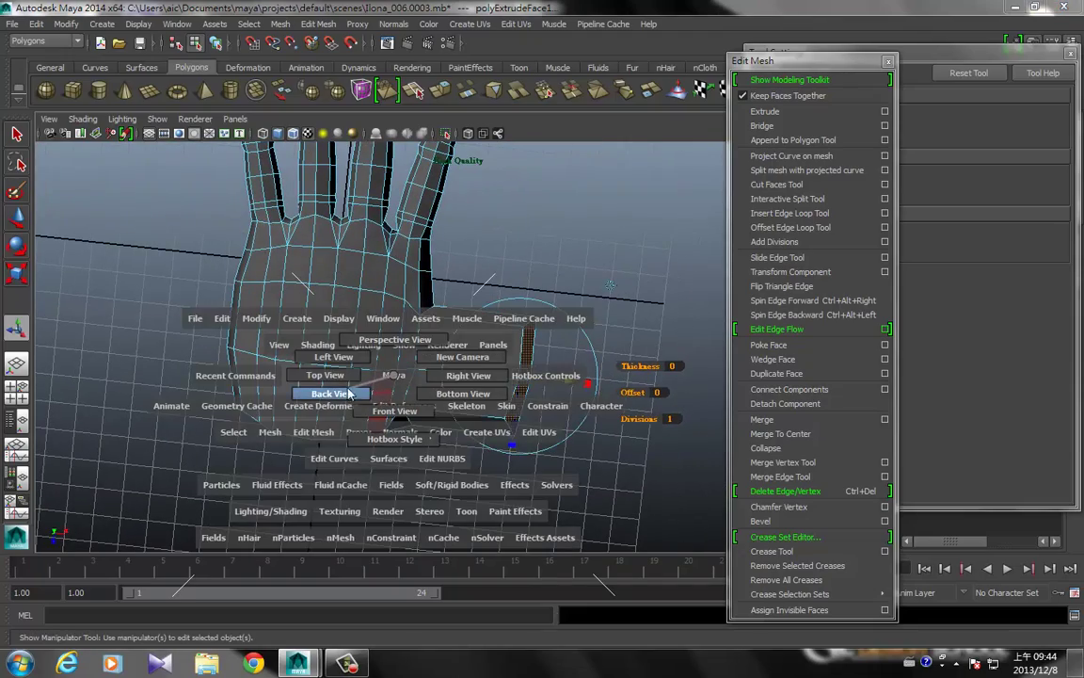
{"action": "left_click", "coordinate": [349, 393]}
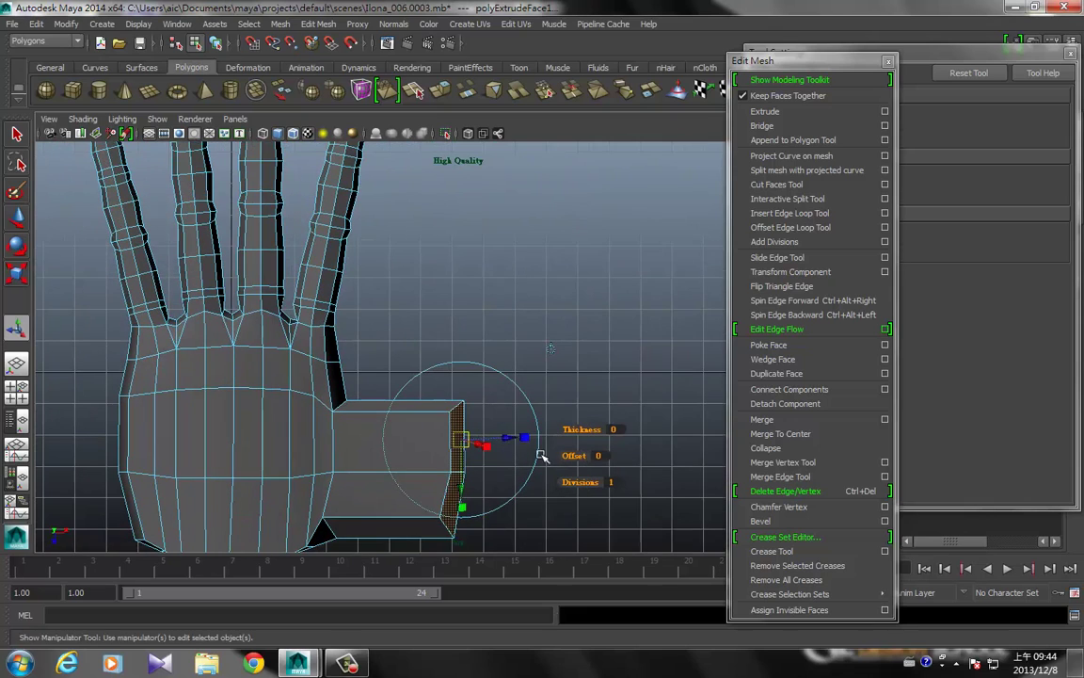
{"action": "mouse_move", "coordinate": [516, 441]}
{"action": "left_mouse_down"}
{"action": "mouse_move", "coordinate": [564, 450]}
{"action": "mouse_move", "coordinate": [529, 451]}
{"action": "left_mouse_up"}
{"action": "left_click", "coordinate": [496, 461]}
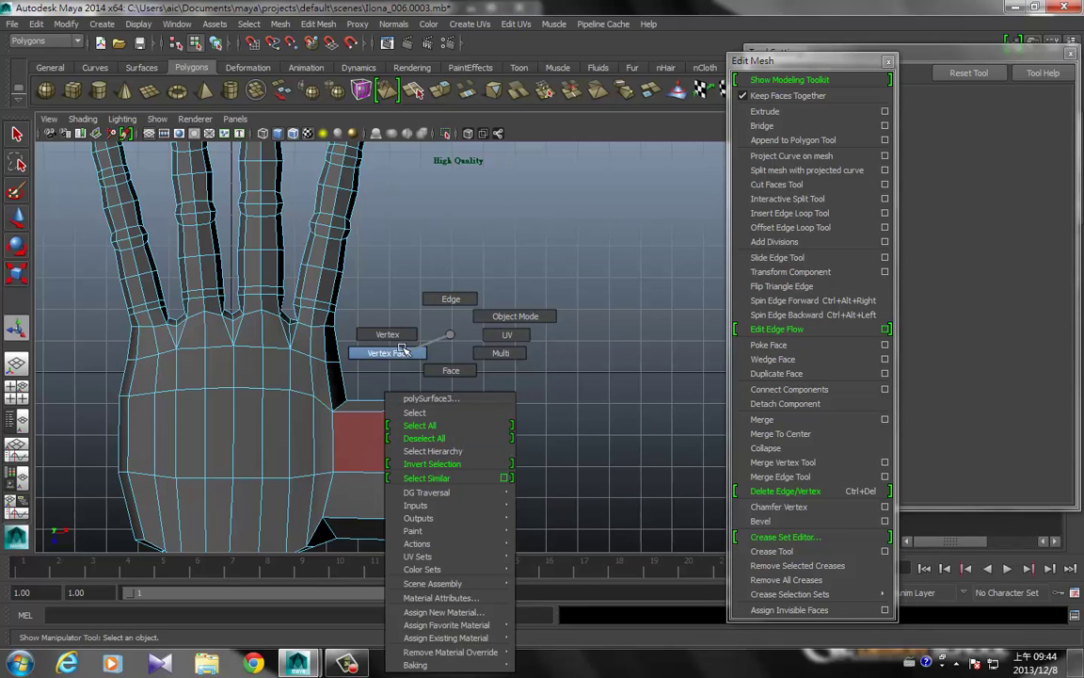
- In wireframe, move the thumb block's tip vertices up and outward to angle the thumb
{"action": "right_click_drag", "start_coordinate": [450, 446], "coordinate": [429, 361]}
{"action": "left_click", "coordinate": [481, 400]}
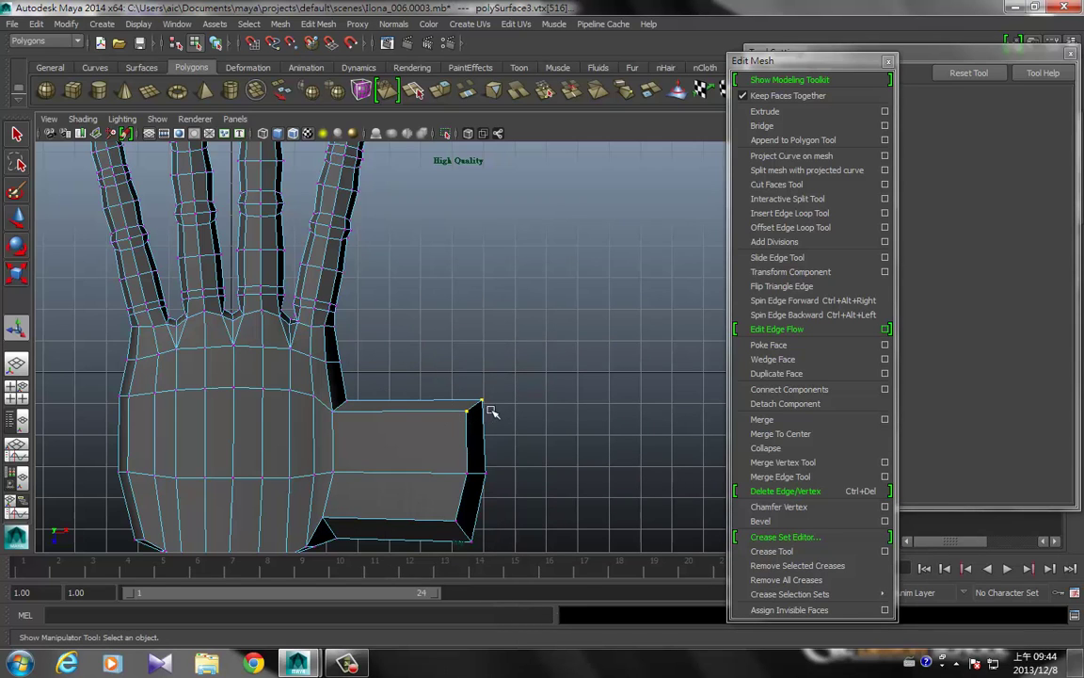
{"action": "key", "text": "4"}
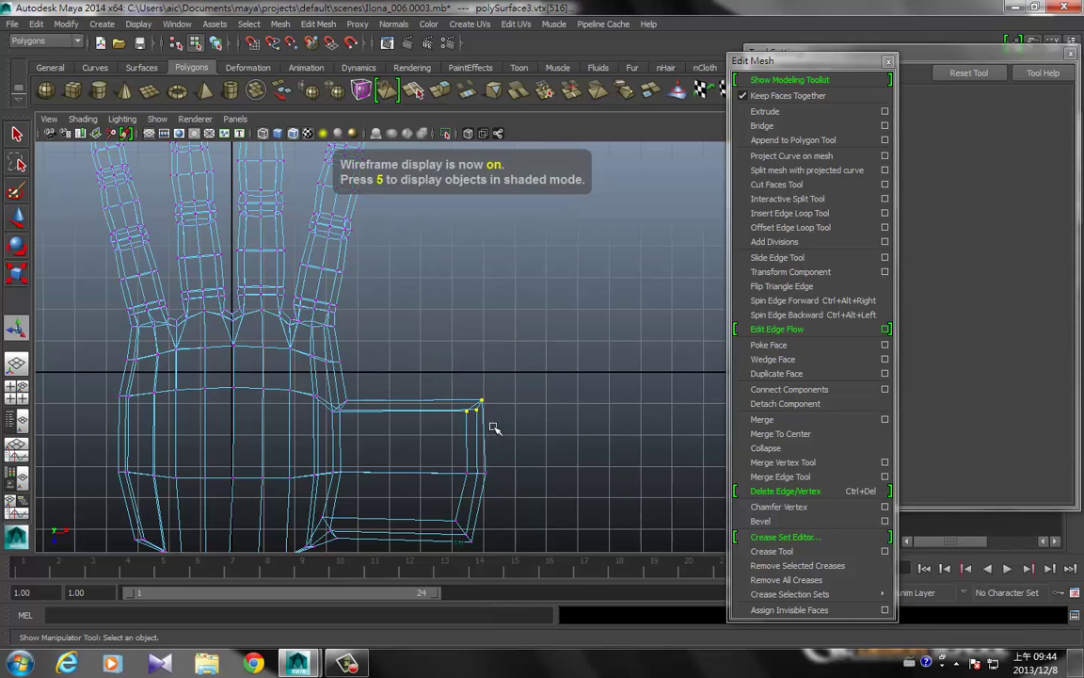
{"action": "key", "text": "w"}
{"action": "left_click_drag", "start_coordinate": [478, 406], "coordinate": [460, 294]}
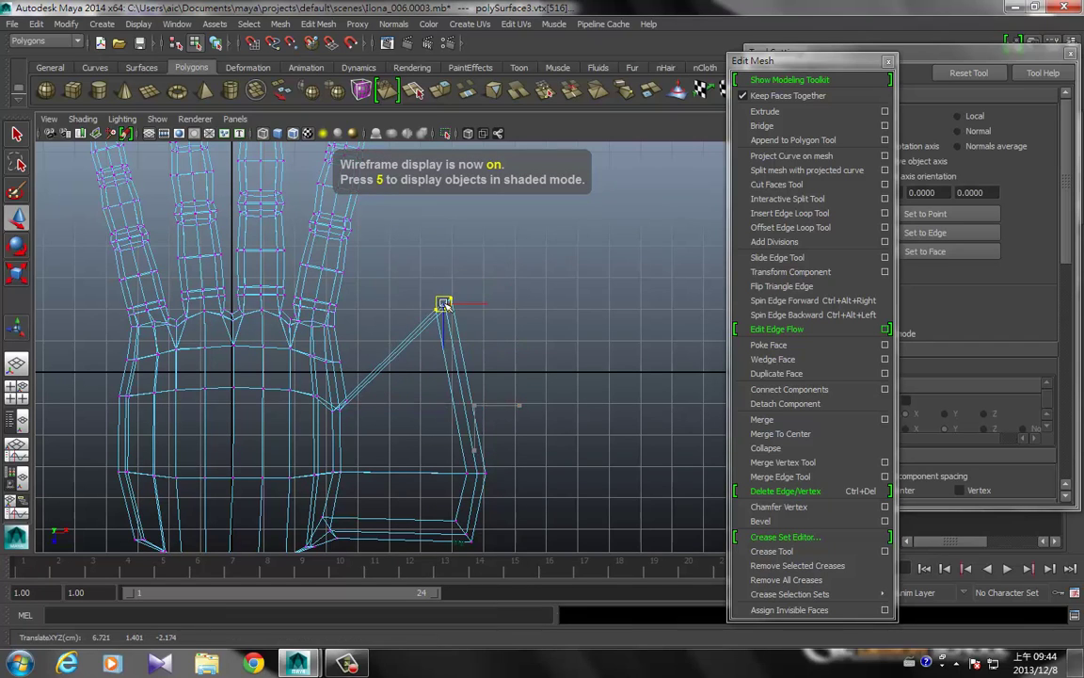
{"action": "left_click_drag", "start_coordinate": [525, 450], "coordinate": [438, 491]}
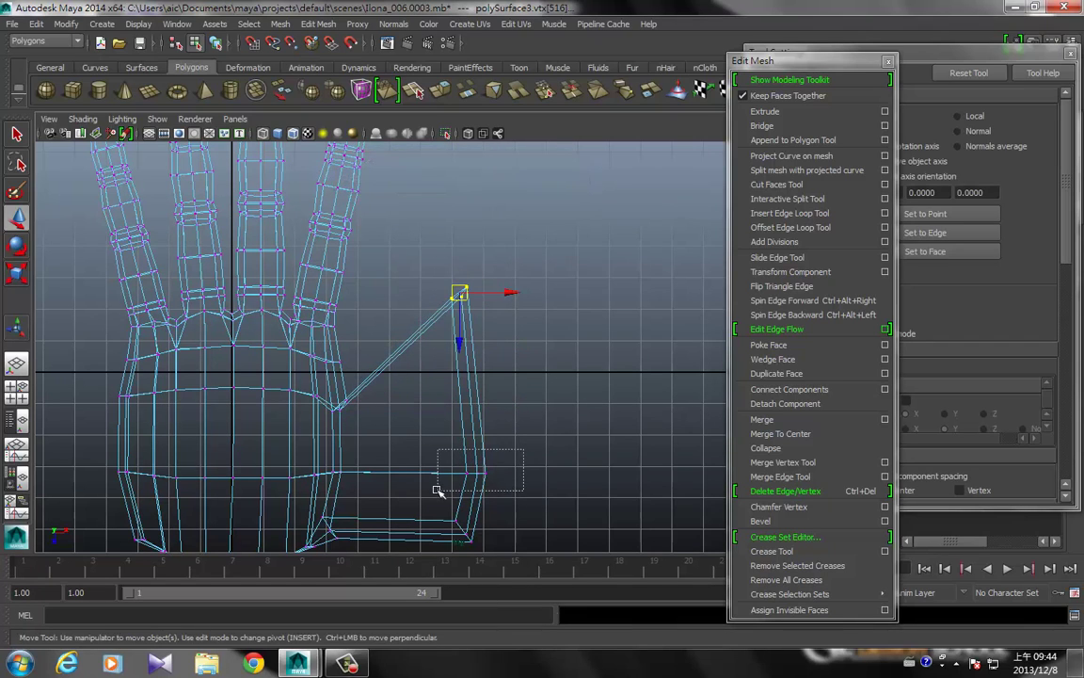
{"action": "mouse_move", "coordinate": [483, 438]}
{"action": "left_mouse_down"}
{"action": "mouse_move", "coordinate": [529, 375]}
{"action": "mouse_move", "coordinate": [501, 275]}
{"action": "left_mouse_up"}
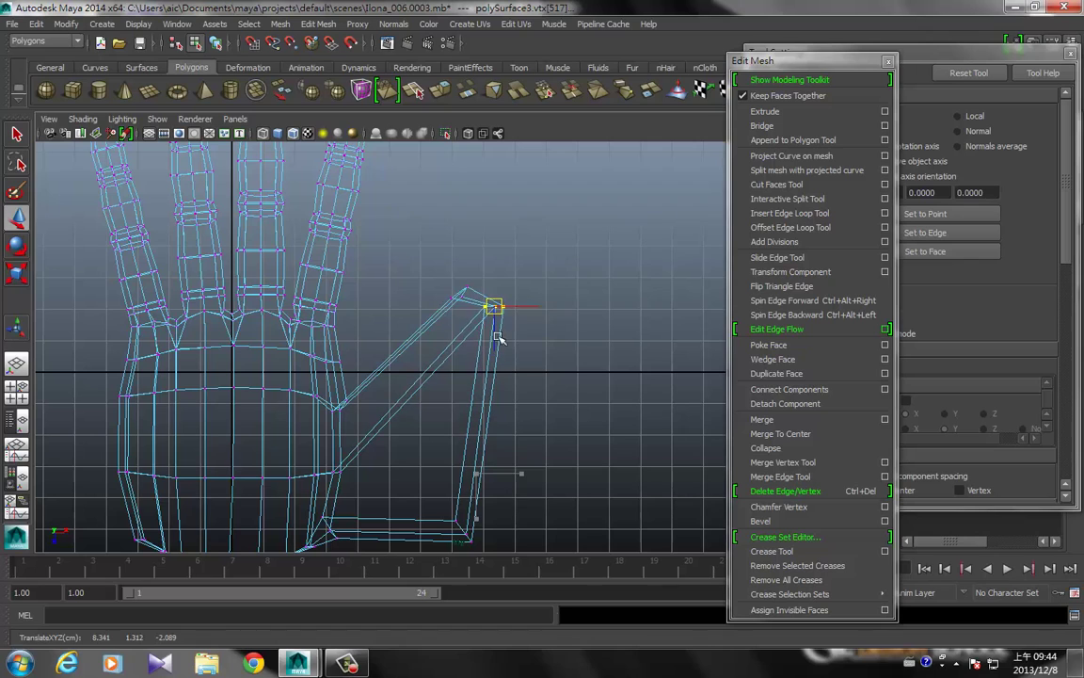
{"action": "mouse_move", "coordinate": [488, 509]}
{"action": "left_mouse_down"}
{"action": "mouse_move", "coordinate": [461, 547]}
{"action": "mouse_move", "coordinate": [522, 387]}
{"action": "mouse_move", "coordinate": [510, 341]}
{"action": "mouse_move", "coordinate": [499, 339]}
{"action": "mouse_move", "coordinate": [497, 492]}
{"action": "mouse_move", "coordinate": [340, 389]}
{"action": "mouse_move", "coordinate": [393, 349]}
{"action": "left_mouse_up"}
{"action": "left_click", "coordinate": [523, 366]}
- Show the hand shaded, orbit to inspect it, and select the whole hand object
{"action": "key", "text": "space"}
{"action": "key", "text": "space"}
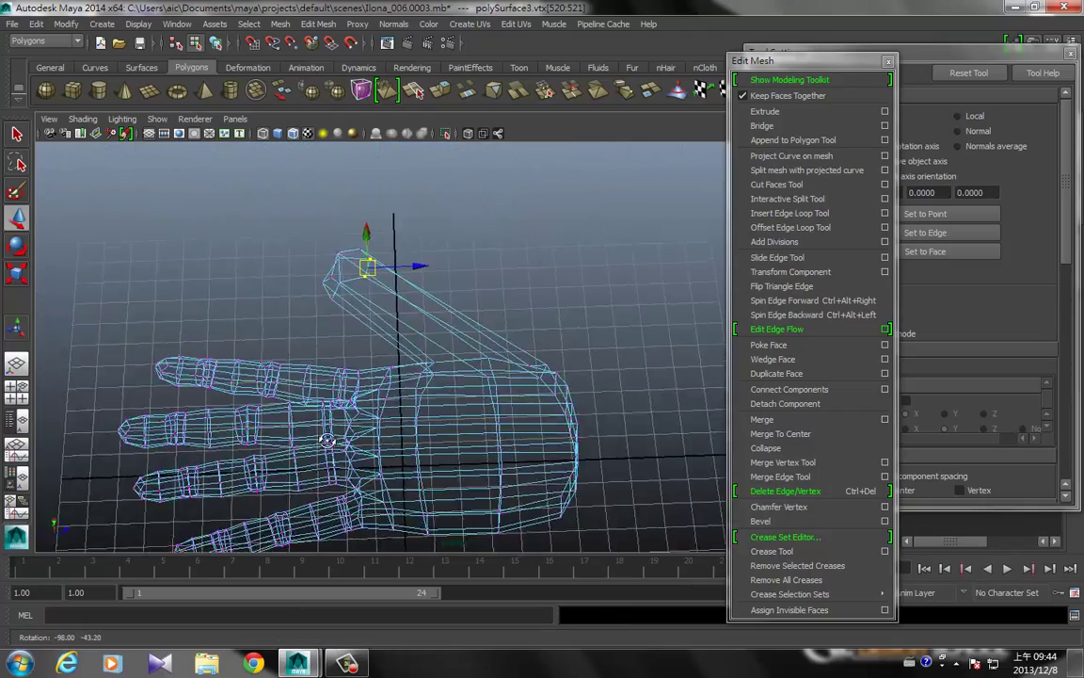
{"action": "key", "text": "5"}
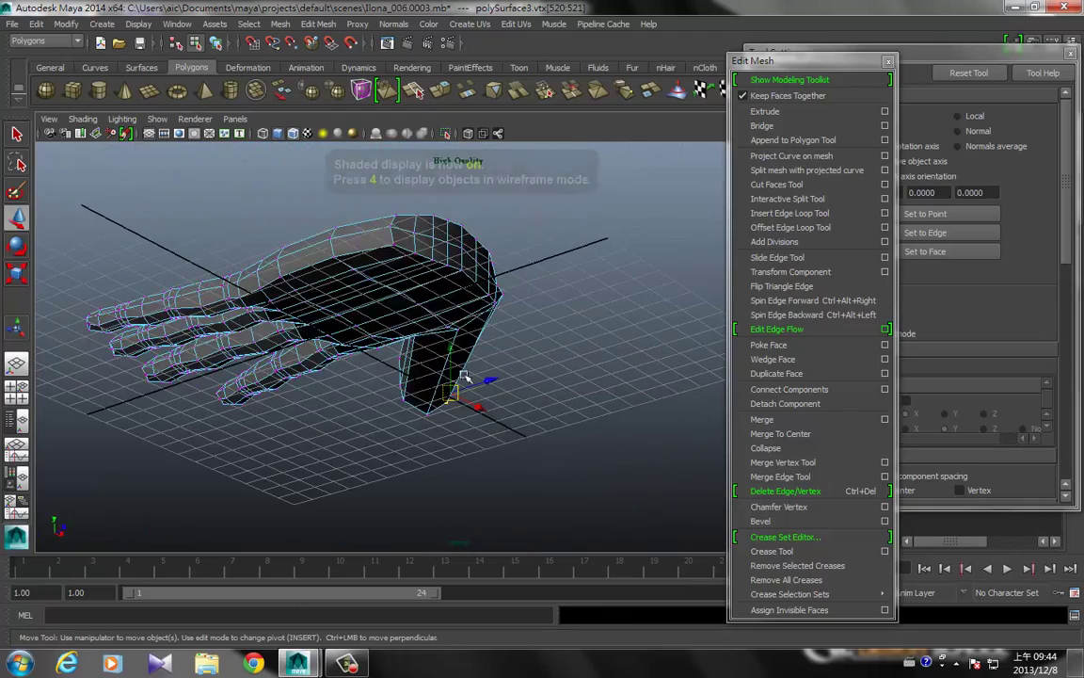
{"action": "mouse_move", "coordinate": [466, 445]}
{"action": "left_mouse_down", "text": "alt"}
{"action": "mouse_move", "coordinate": [304, 374]}
{"action": "mouse_move", "coordinate": [230, 362]}
{"action": "mouse_move", "coordinate": [332, 414]}
{"action": "mouse_move", "coordinate": [442, 435]}
{"action": "mouse_move", "coordinate": [385, 405]}
{"action": "mouse_move", "coordinate": [468, 329]}
{"action": "left_mouse_up", "text": "alt"}
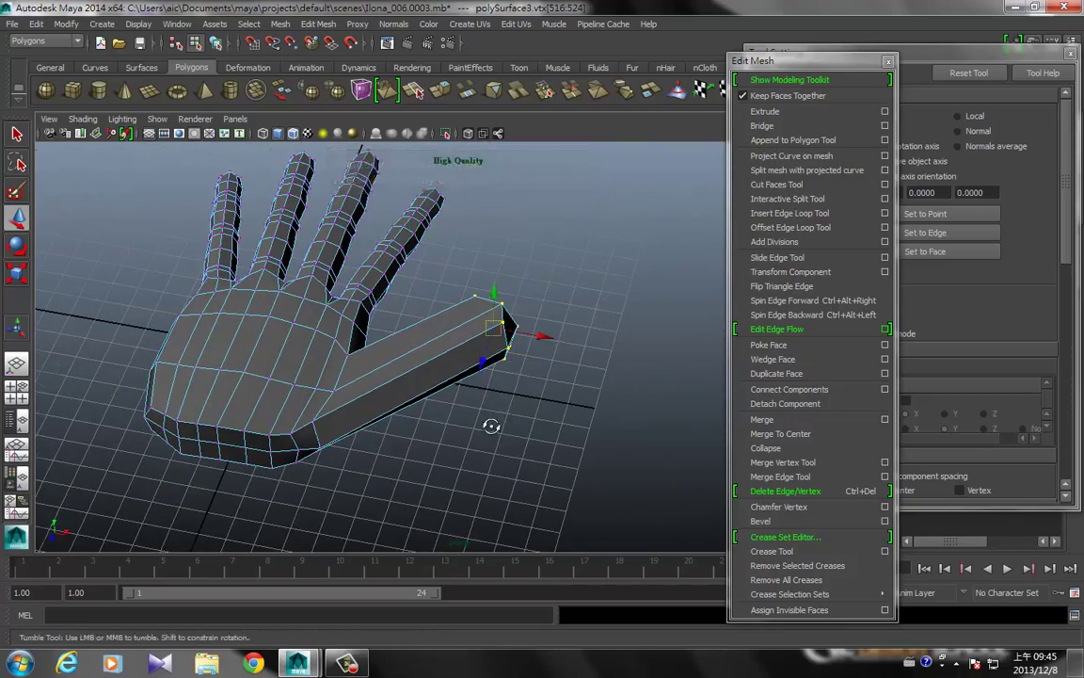
{"action": "mouse_move", "coordinate": [491, 426]}
{"action": "left_mouse_down", "text": "alt"}
{"action": "mouse_move", "coordinate": [293, 394]}
{"action": "mouse_move", "coordinate": [293, 385]}
{"action": "mouse_move", "coordinate": [431, 380]}
{"action": "mouse_move", "coordinate": [490, 353]}
{"action": "mouse_move", "coordinate": [473, 359]}
{"action": "mouse_move", "coordinate": [453, 416]}
{"action": "mouse_move", "coordinate": [530, 361]}
{"action": "mouse_move", "coordinate": [524, 408]}
{"action": "mouse_move", "coordinate": [488, 348]}
{"action": "mouse_move", "coordinate": [204, 356]}
{"action": "mouse_move", "coordinate": [234, 339]}
{"action": "mouse_move", "coordinate": [305, 380]}
{"action": "mouse_move", "coordinate": [405, 392]}
{"action": "mouse_move", "coordinate": [416, 364]}
{"action": "mouse_move", "coordinate": [448, 339]}
{"action": "mouse_move", "coordinate": [457, 287]}
{"action": "mouse_move", "coordinate": [429, 243]}
{"action": "mouse_move", "coordinate": [446, 235]}
{"action": "mouse_move", "coordinate": [440, 254]}
{"action": "left_mouse_up", "text": "alt"}
{"action": "key", "text": "r"}
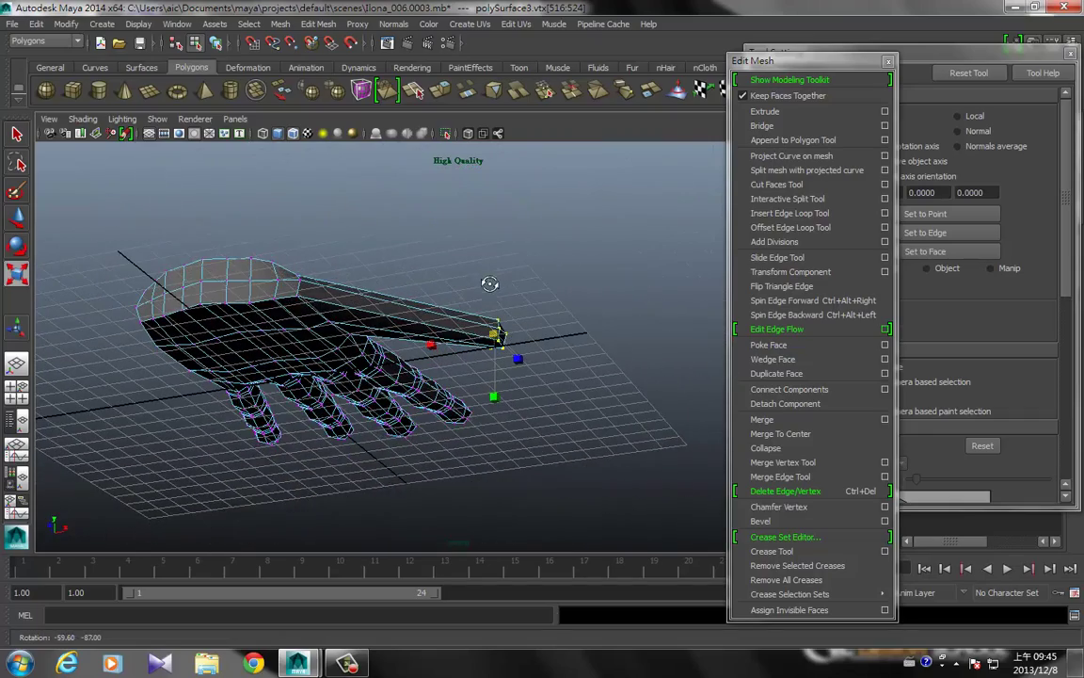
{"action": "right_click_drag", "start_coordinate": [339, 358], "coordinate": [296, 325]}
{"action": "left_click", "coordinate": [301, 349]}
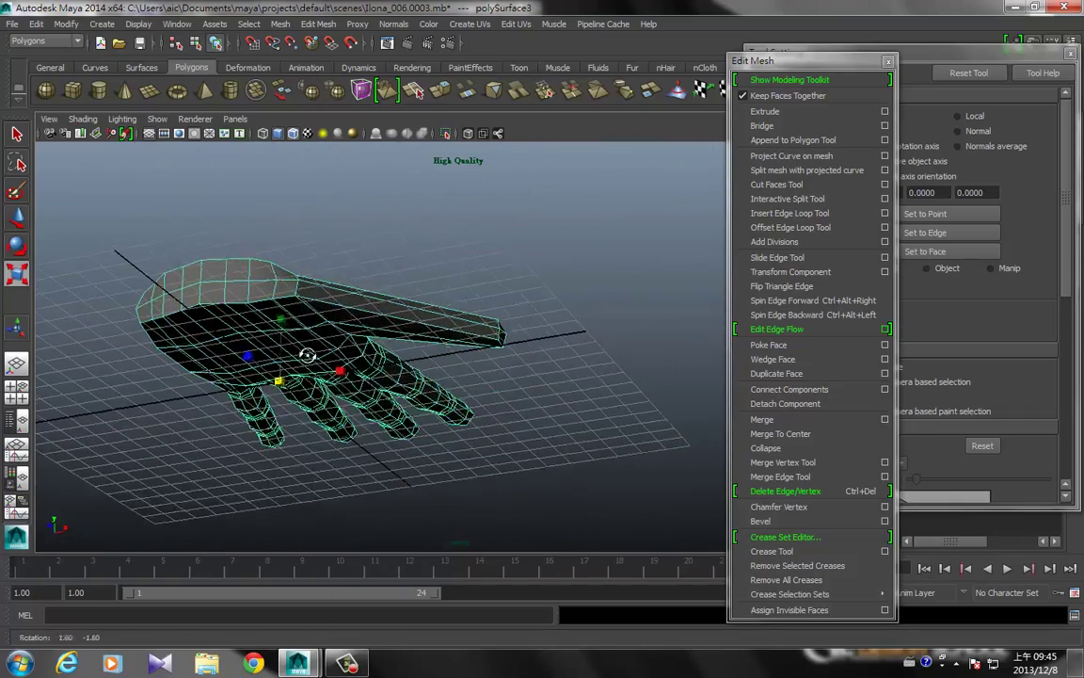
{"action": "left_click_drag", "start_coordinate": [307, 357], "coordinate": [299, 376], "text": "alt"}
{"action": "right_click_drag", "start_coordinate": [300, 377], "coordinate": [423, 332], "text": "alt"}
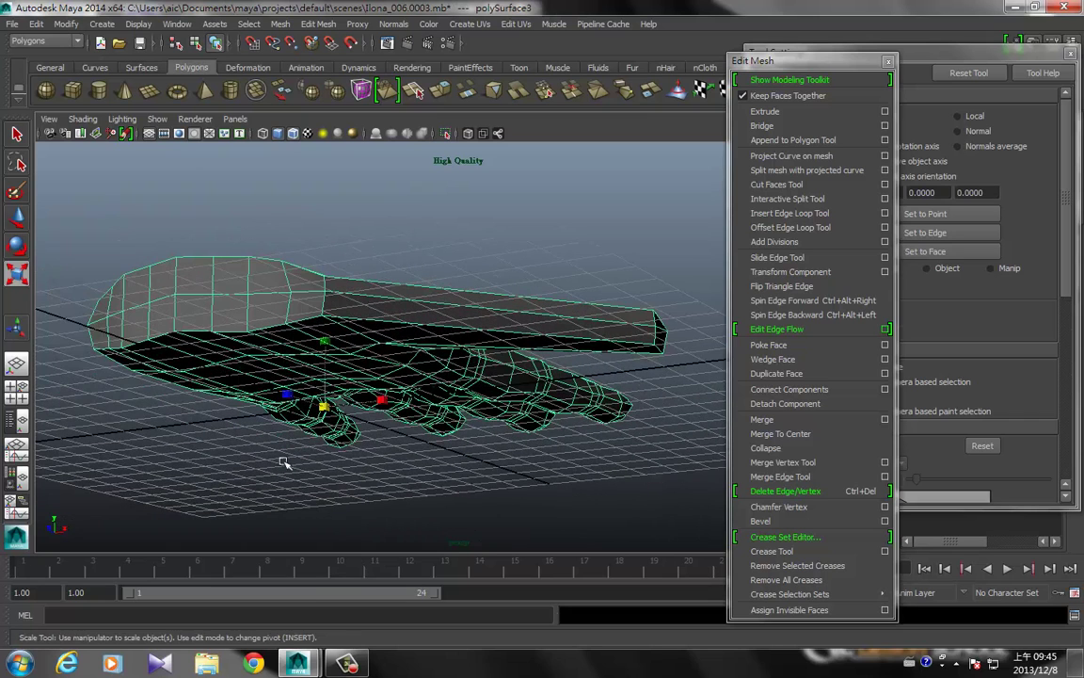
- Tear off the Mesh menu and activate the Sculpt Geometry Tool in Pull mode
{"action": "left_click", "coordinate": [280, 24]}
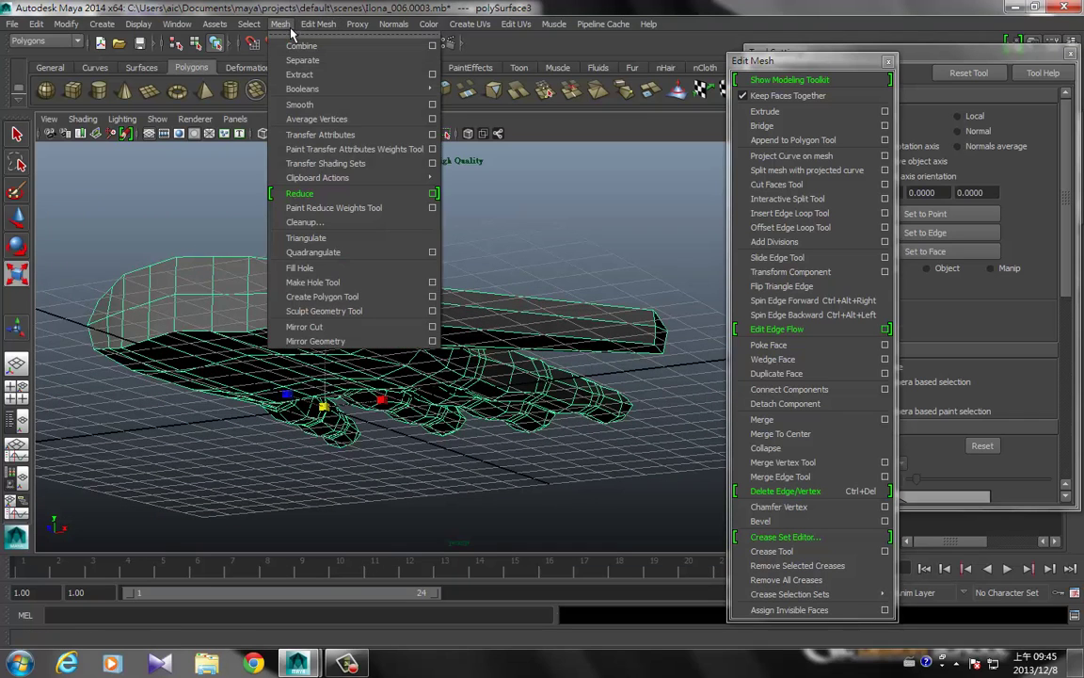
{"action": "left_click", "coordinate": [268, 35]}
{"action": "left_click_drag", "start_coordinate": [266, 25], "coordinate": [670, 130]}
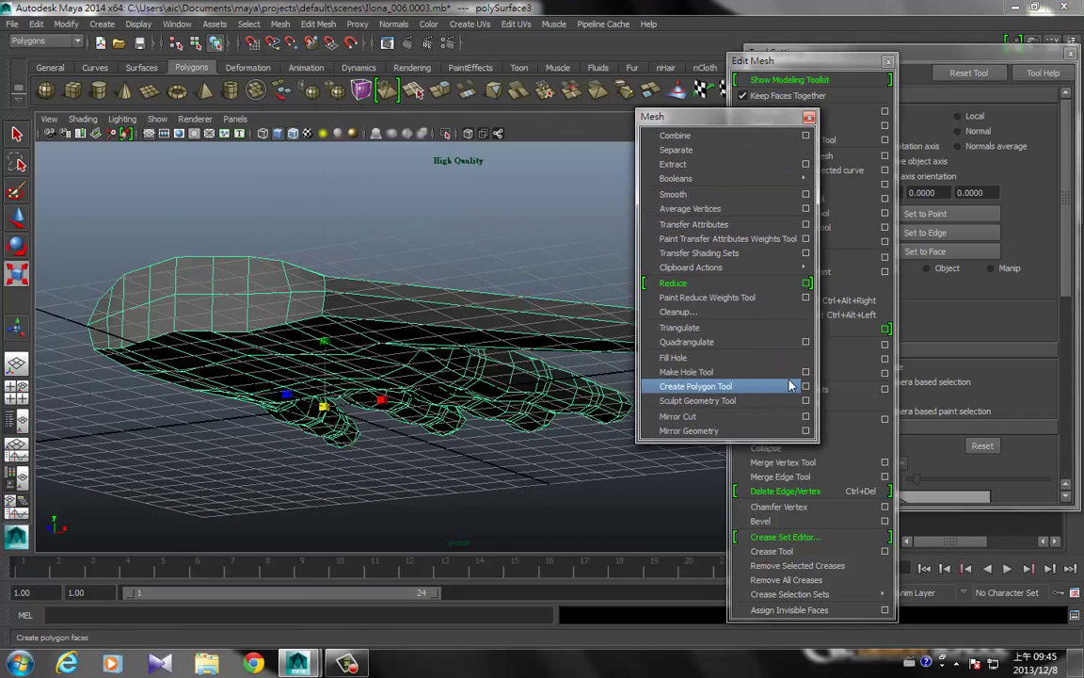
{"action": "left_click", "coordinate": [810, 401]}
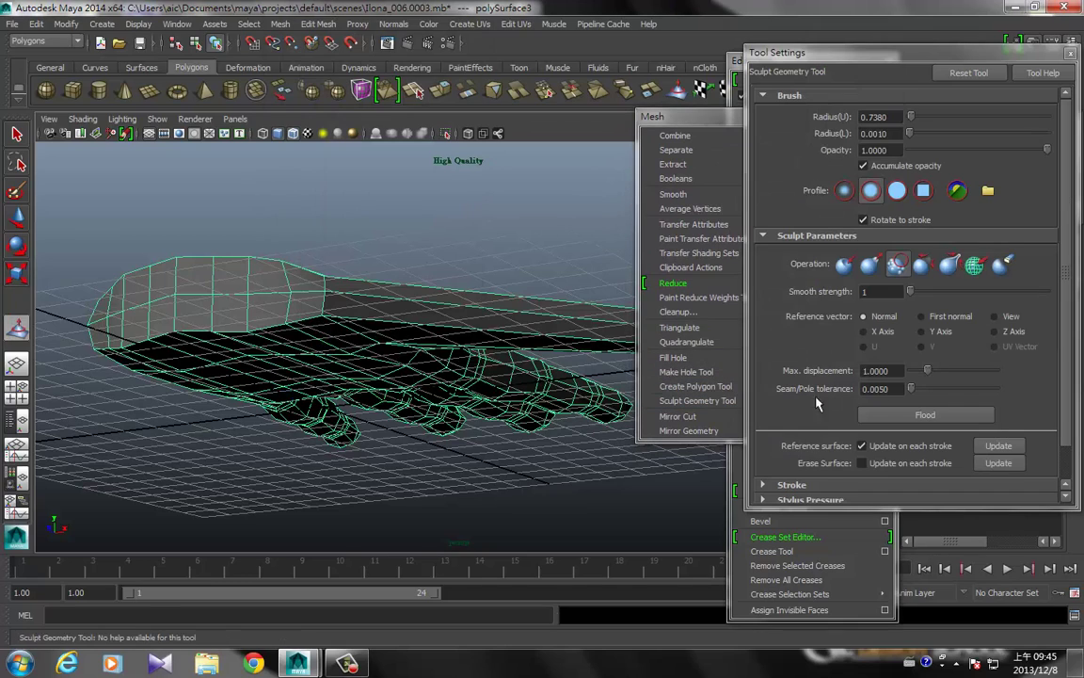
{"action": "left_click", "coordinate": [871, 264]}
{"action": "mouse_move", "coordinate": [443, 399]}
{"action": "left_mouse_down", "text": "alt"}
{"action": "mouse_move", "coordinate": [411, 399]}
{"action": "mouse_move", "coordinate": [403, 301]}
{"action": "left_mouse_up", "text": "alt"}
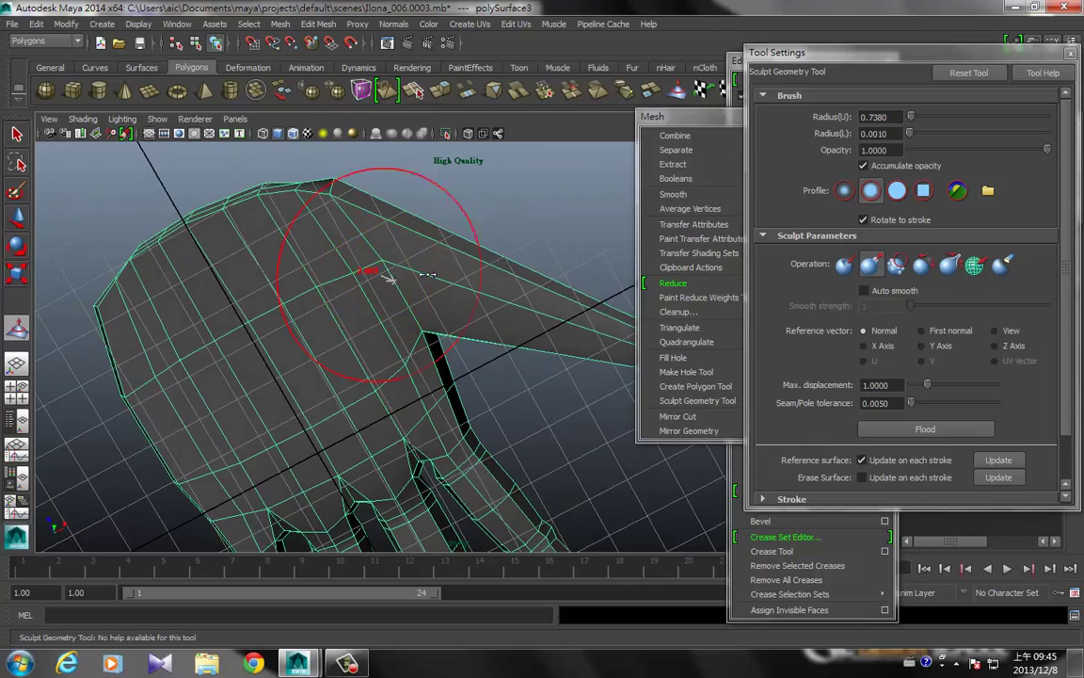
- Set the brush radius to 2.3778 and opacity to 0.2787, undoing the trial stroke
{"action": "mouse_move", "coordinate": [389, 279]}
{"action": "left_mouse_down"}
{"action": "mouse_move", "coordinate": [399, 278]}
{"action": "mouse_move", "coordinate": [358, 293]}
{"action": "mouse_move", "coordinate": [274, 397]}
{"action": "mouse_move", "coordinate": [327, 384]}
{"action": "left_mouse_up"}
{"action": "key", "text": "ctrl+z"}
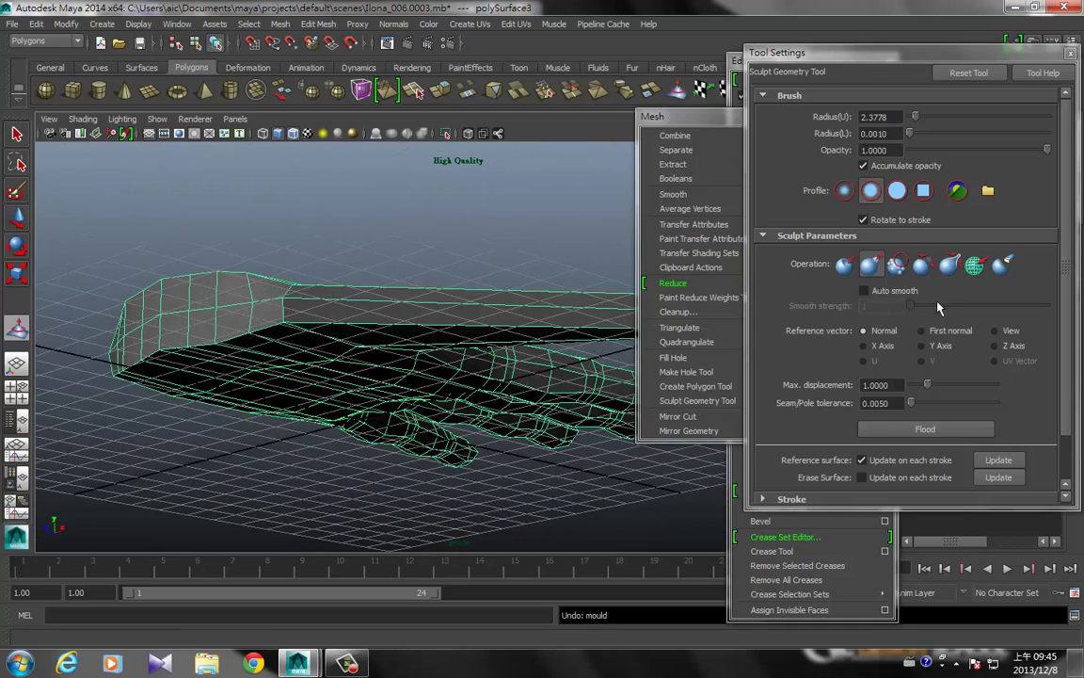
{"action": "left_click_drag", "start_coordinate": [991, 152], "coordinate": [948, 150]}
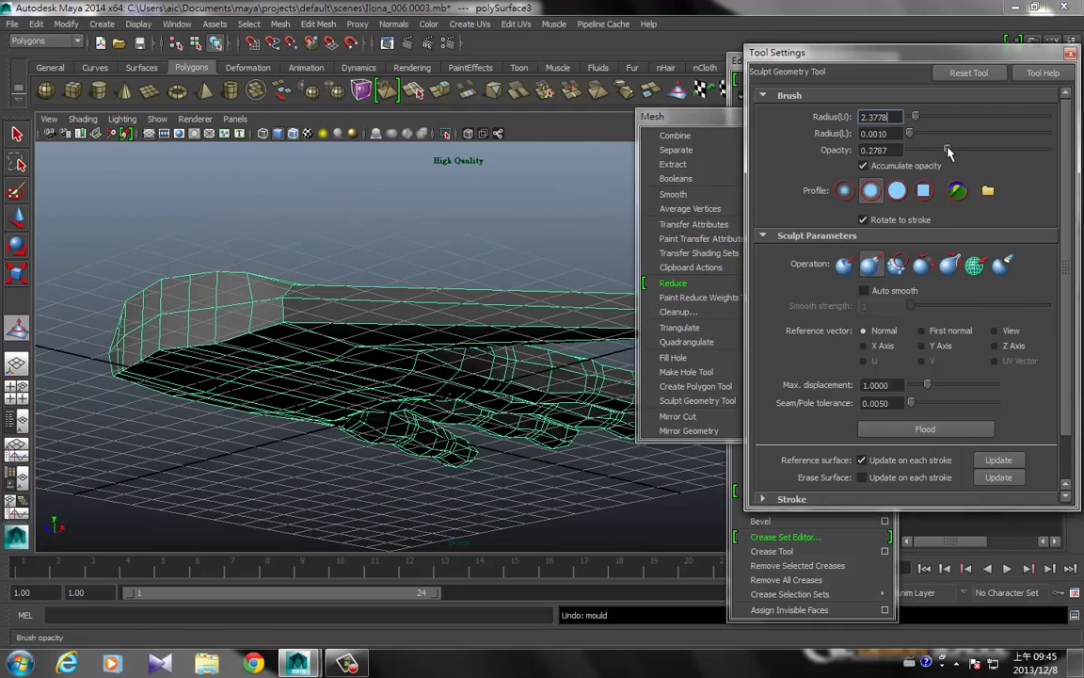
{"action": "mouse_move", "coordinate": [375, 431]}
{"action": "left_mouse_down", "text": "alt"}
{"action": "mouse_move", "coordinate": [362, 315]}
{"action": "mouse_move", "coordinate": [405, 272]}
{"action": "left_mouse_up", "text": "alt"}
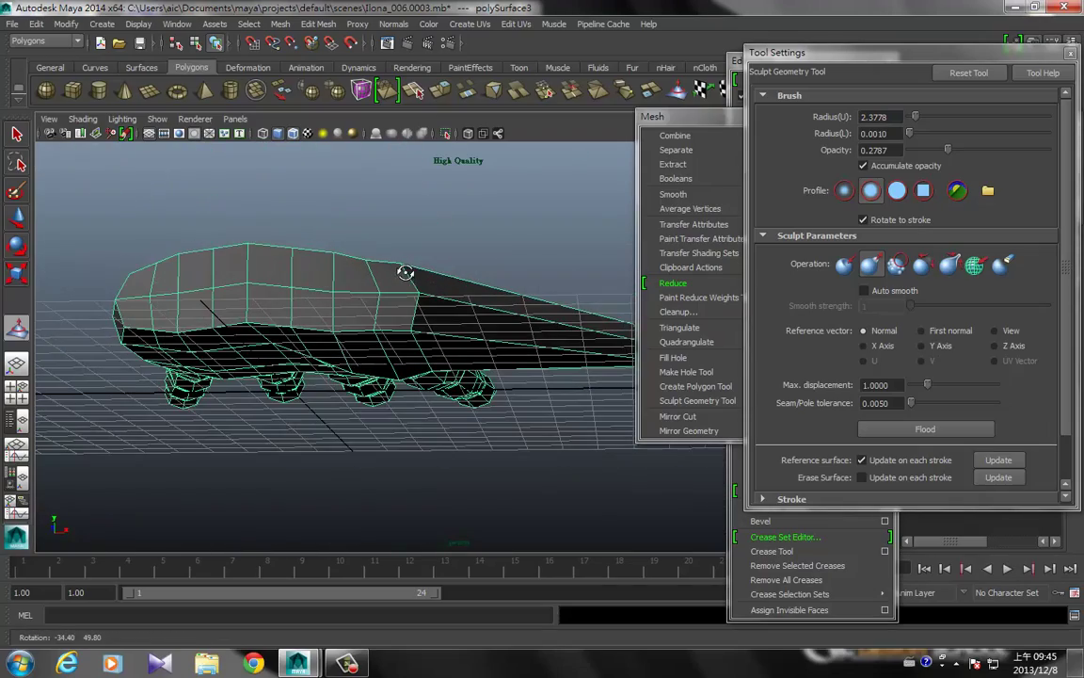
{"action": "key", "text": "q"}
{"action": "mouse_move", "coordinate": [463, 229]}
{"action": "left_mouse_down", "text": "alt"}
{"action": "mouse_move", "coordinate": [522, 259]}
{"action": "mouse_move", "coordinate": [400, 326]}
{"action": "left_mouse_up", "text": "alt"}
- Switch to vertex mode with the Move Tool and frame the hand in front view
{"action": "right_click", "coordinate": [342, 351]}
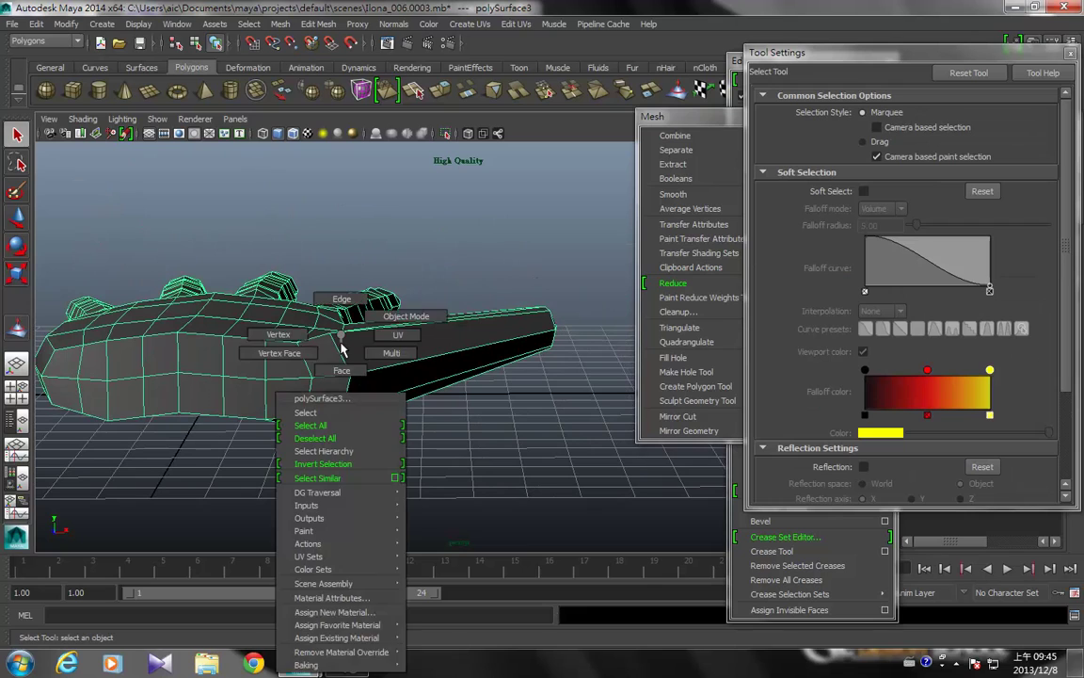
{"action": "left_click", "coordinate": [302, 337]}
{"action": "left_click", "coordinate": [329, 331]}
{"action": "key", "text": "w"}
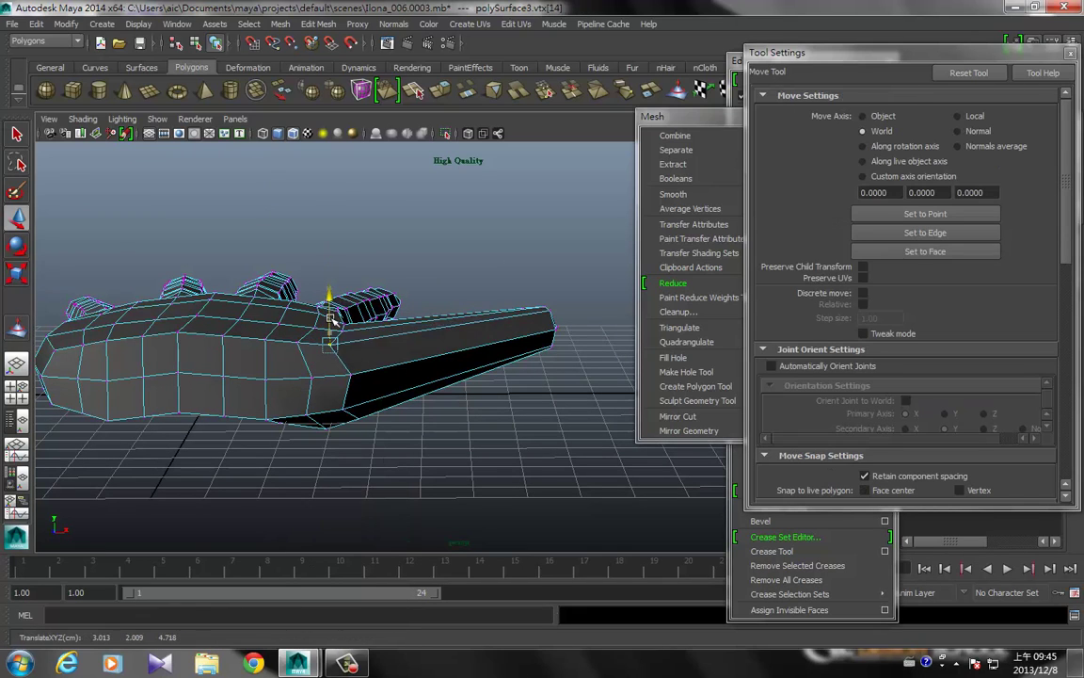
{"action": "left_click_drag", "start_coordinate": [301, 287], "coordinate": [513, 460], "text": "alt"}
{"action": "right_click_drag", "start_coordinate": [513, 460], "coordinate": [504, 414], "text": "alt"}
{"action": "left_click_drag", "start_coordinate": [504, 414], "coordinate": [419, 319], "text": "alt"}
{"action": "key", "text": "space"}
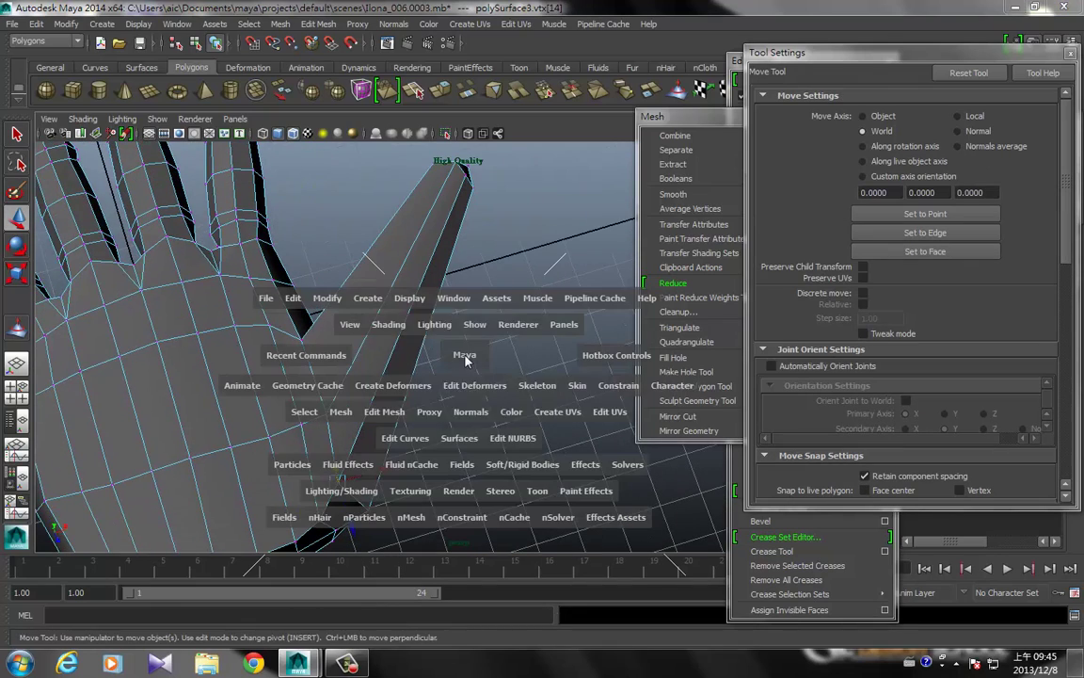
{"action": "left_click_drag", "start_coordinate": [465, 357], "coordinate": [461, 388]}
{"action": "middle_click_drag", "start_coordinate": [466, 363], "coordinate": [451, 339], "text": "alt"}
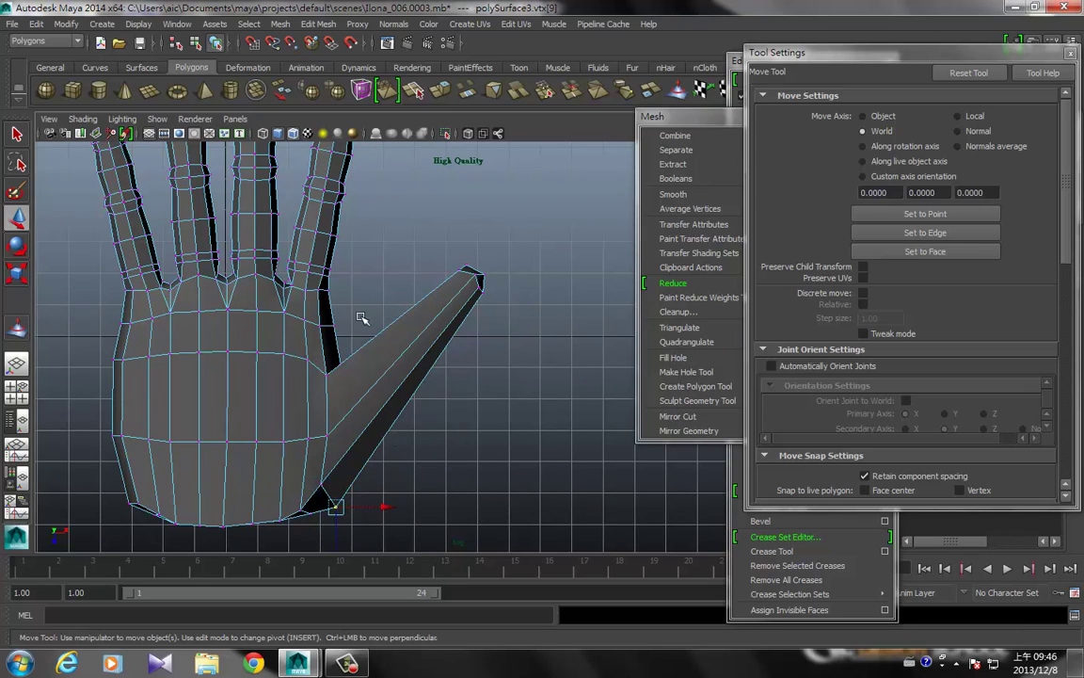
- Raise the vertex where the thumb meets the palm
{"action": "left_click", "coordinate": [458, 264]}
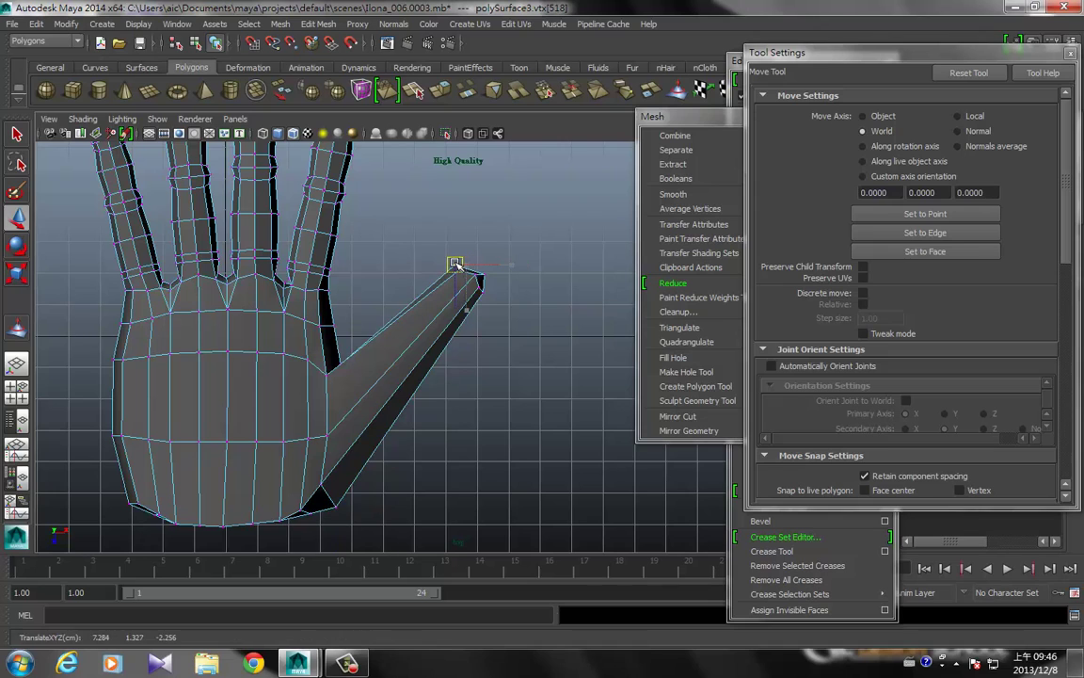
{"action": "left_click", "coordinate": [336, 381]}
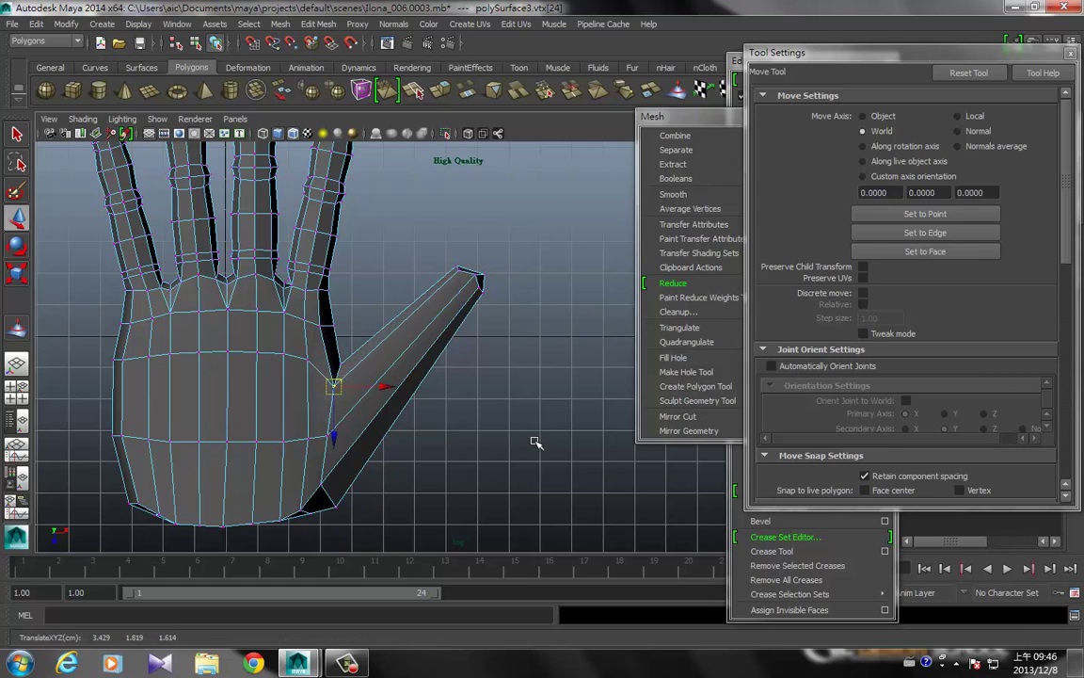
{"action": "left_click_drag", "start_coordinate": [538, 443], "coordinate": [404, 328], "text": "alt"}
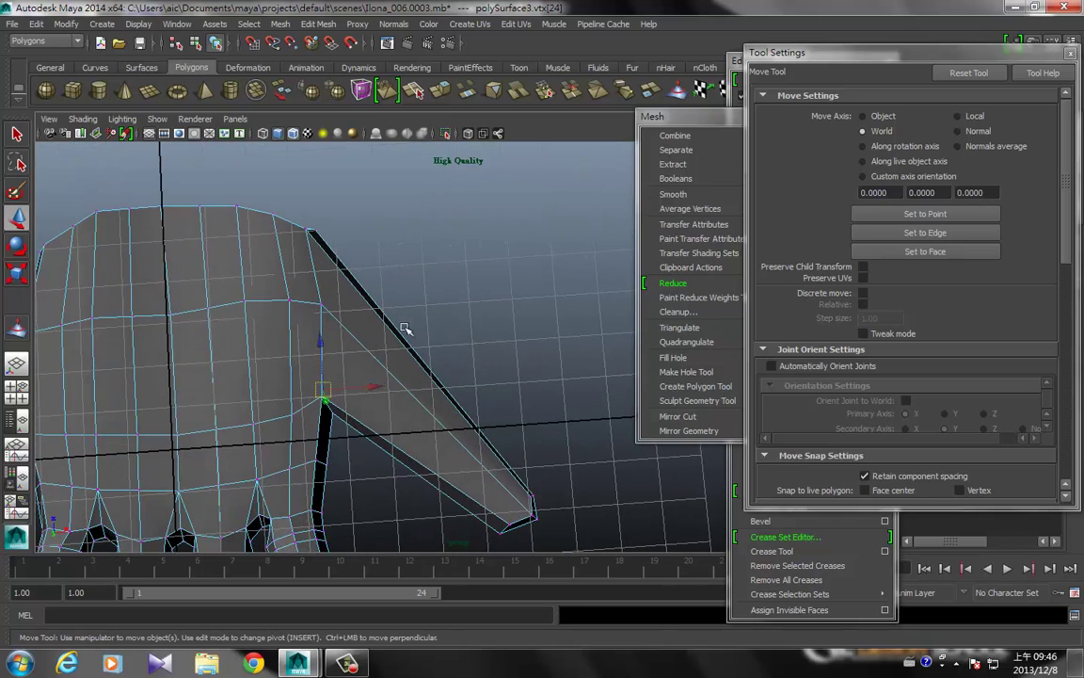
{"action": "left_click", "coordinate": [357, 386]}
{"action": "left_click", "coordinate": [323, 400]}
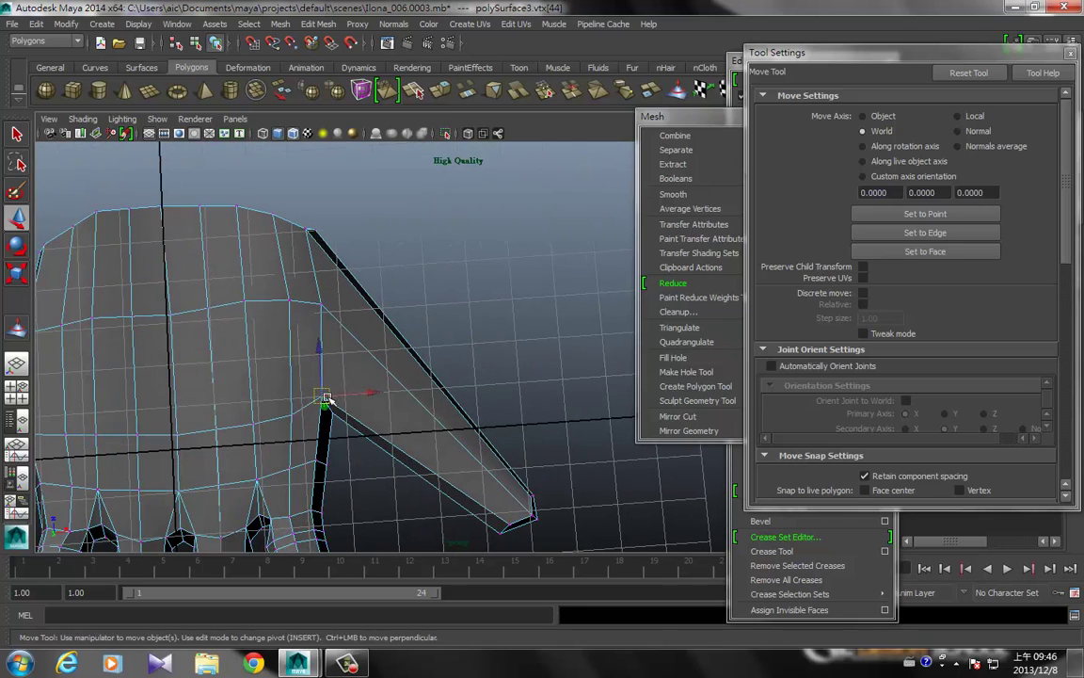
{"action": "left_click_drag", "start_coordinate": [320, 386], "coordinate": [321, 374]}
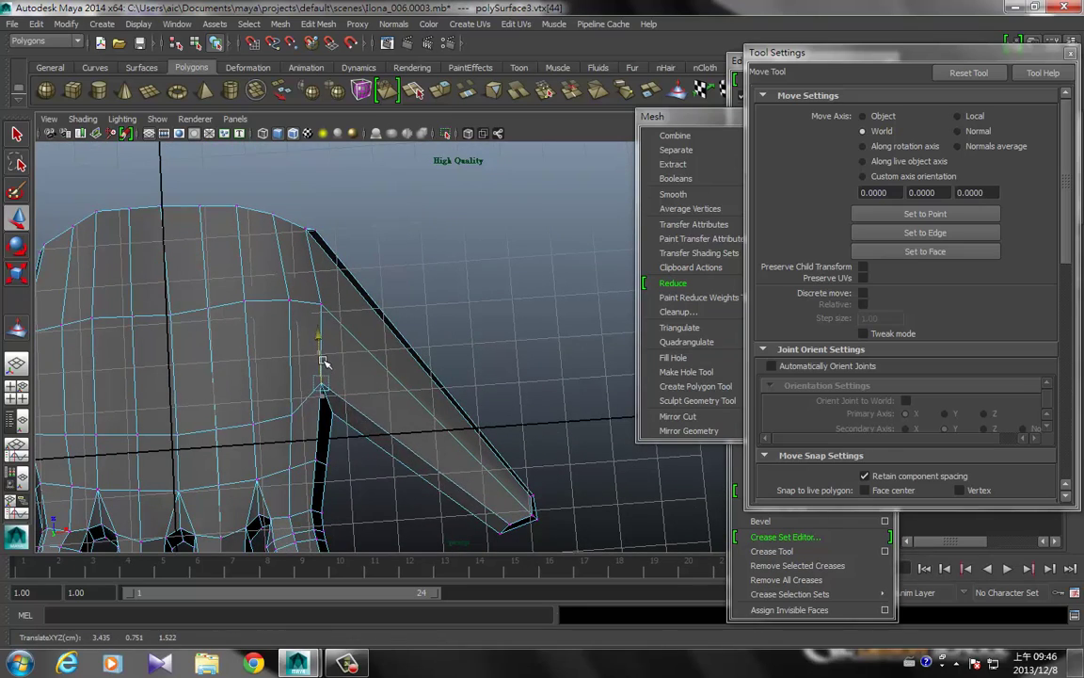
- Return to front view, switch to face mode, and marquee-select the thumb faces
{"action": "key", "text": "space"}
{"action": "left_click_drag", "start_coordinate": [397, 245], "coordinate": [426, 278]}
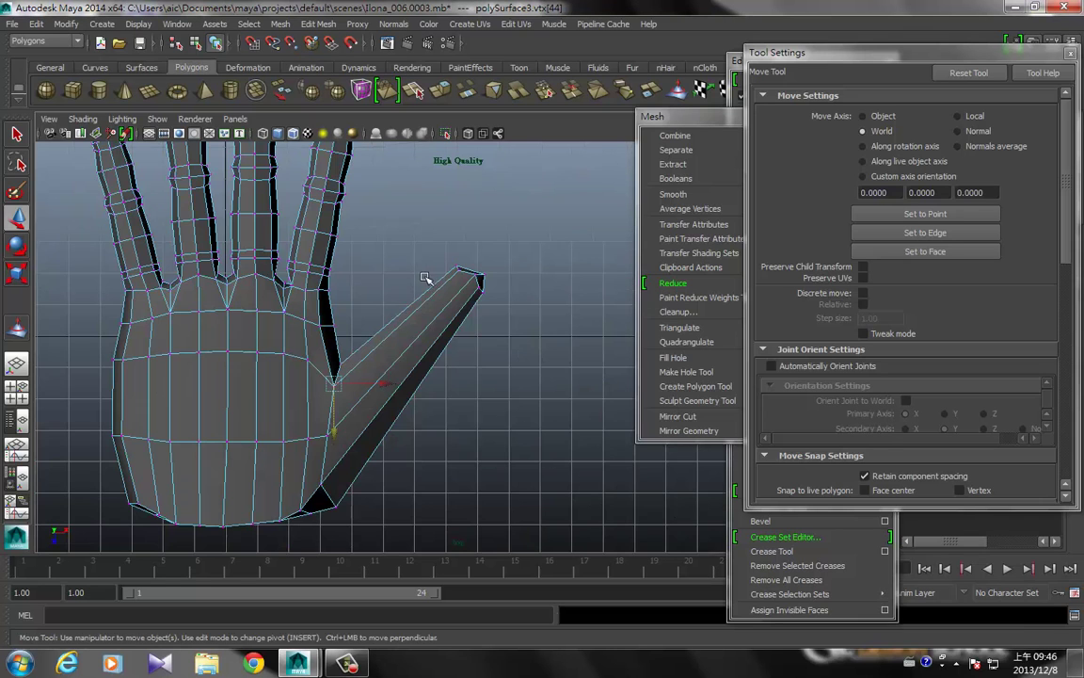
{"action": "middle_click_drag", "start_coordinate": [425, 283], "coordinate": [440, 295], "text": "alt"}
{"action": "right_click_drag", "start_coordinate": [437, 299], "coordinate": [497, 291]}
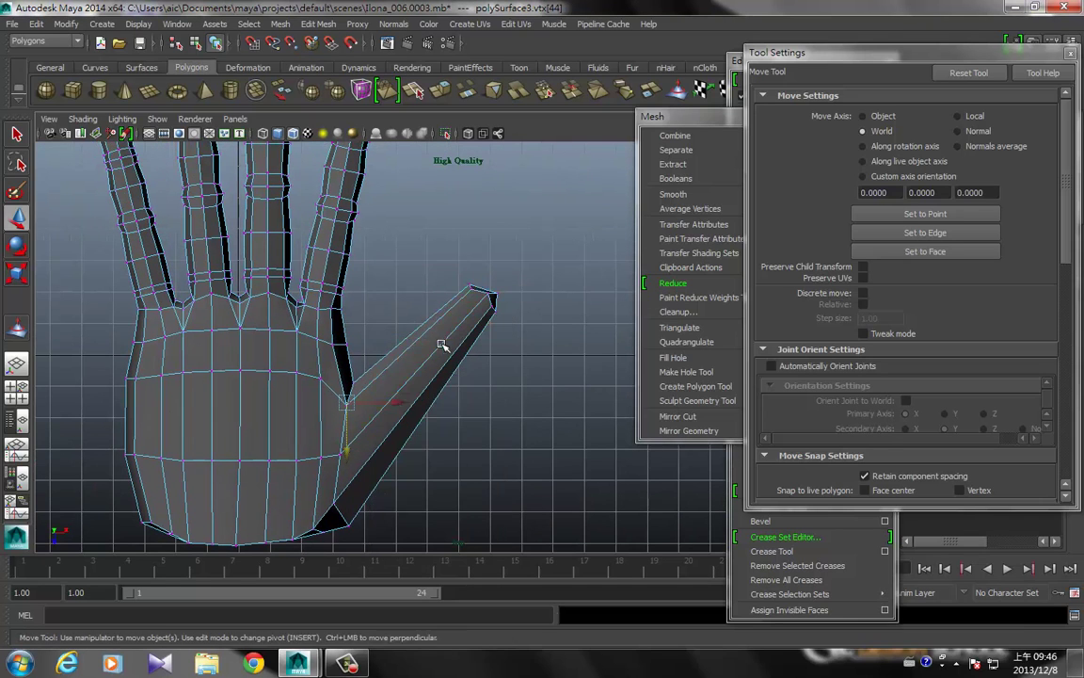
{"action": "left_click_drag", "start_coordinate": [436, 364], "coordinate": [453, 472]}
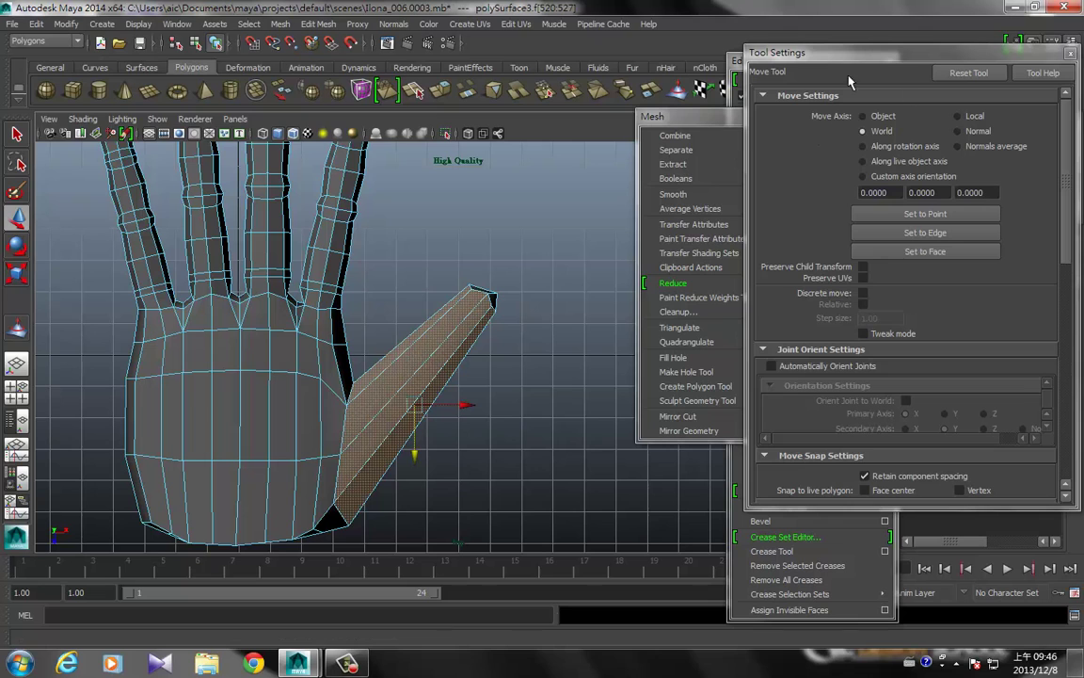
- Make two Cut Faces slices, polyCut1 and polyCut2, across the selected thumb faces
{"action": "left_click", "coordinate": [334, 25]}
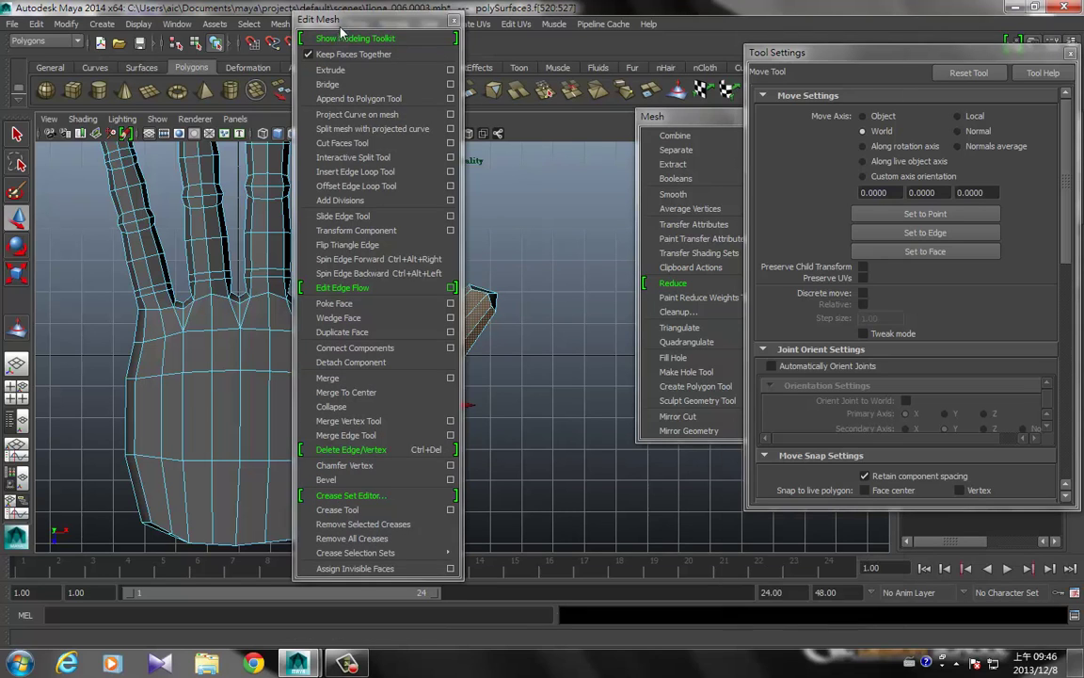
{"action": "left_click", "coordinate": [376, 38]}
{"action": "left_click", "coordinate": [790, 173]}
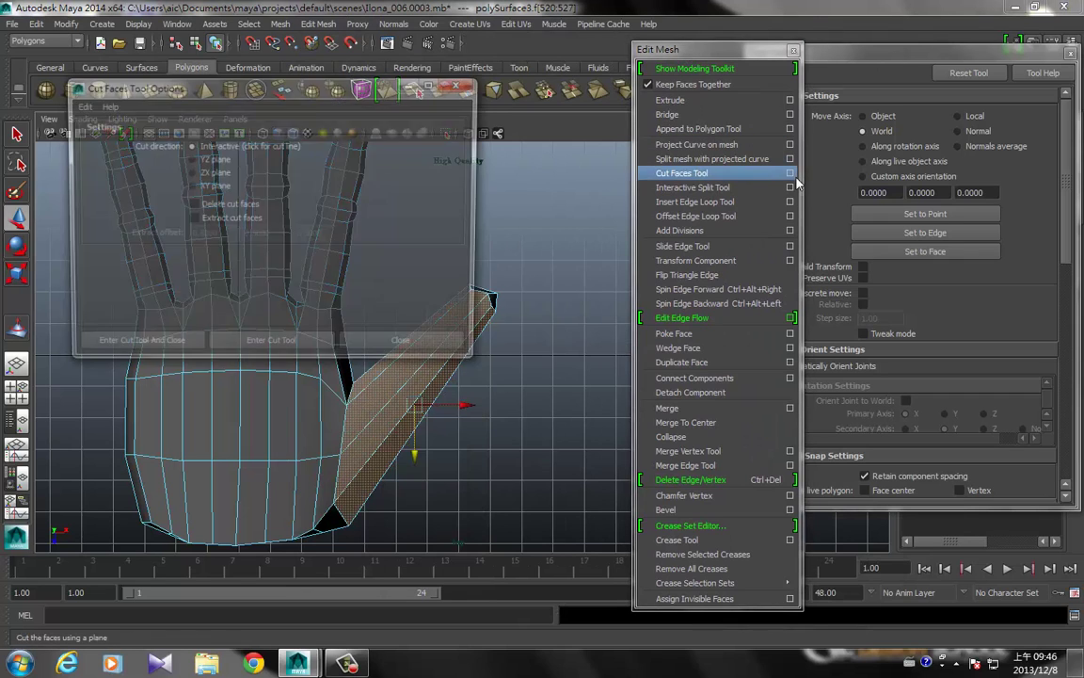
{"action": "left_click_drag", "start_coordinate": [471, 123], "coordinate": [878, 190]}
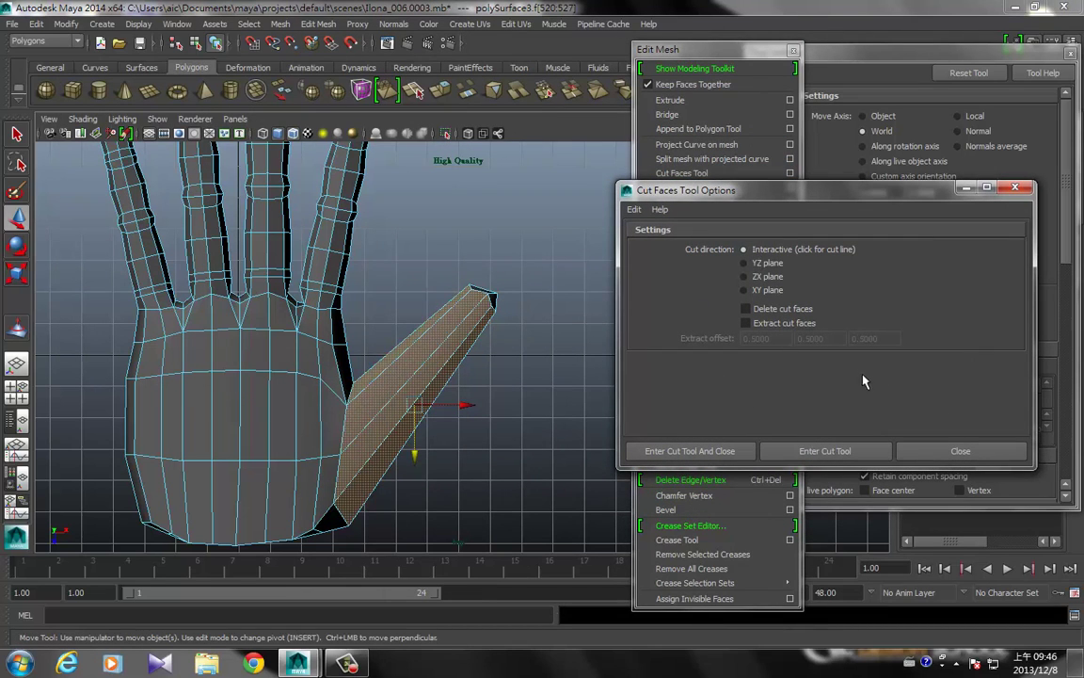
{"action": "left_click", "coordinate": [801, 456]}
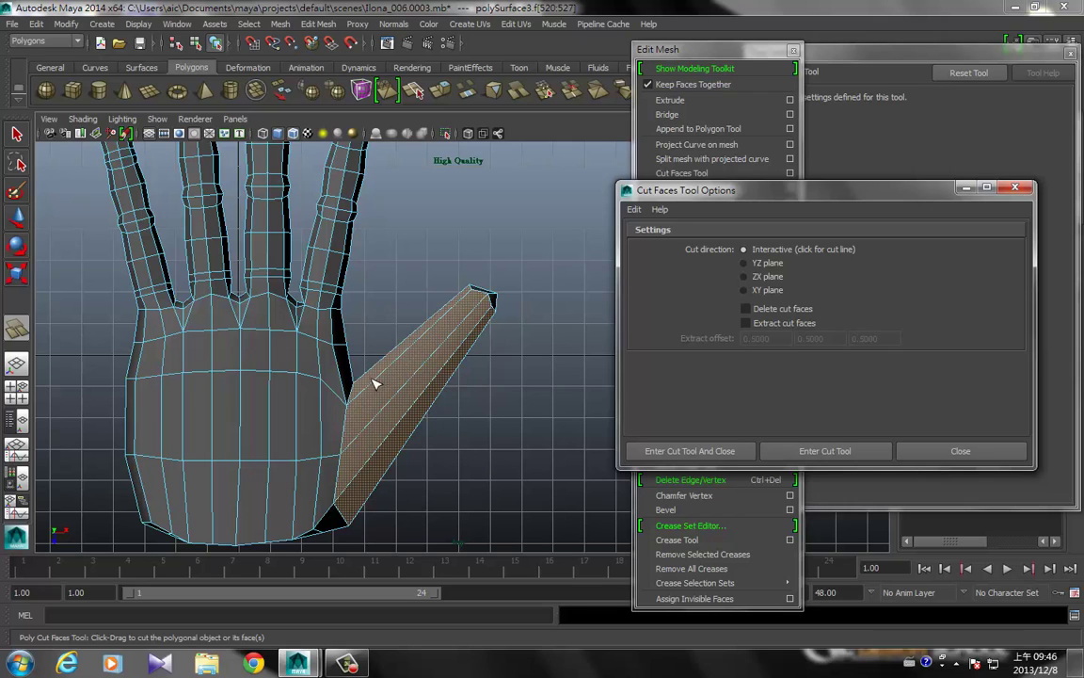
{"action": "left_click_drag", "start_coordinate": [374, 372], "coordinate": [419, 456]}
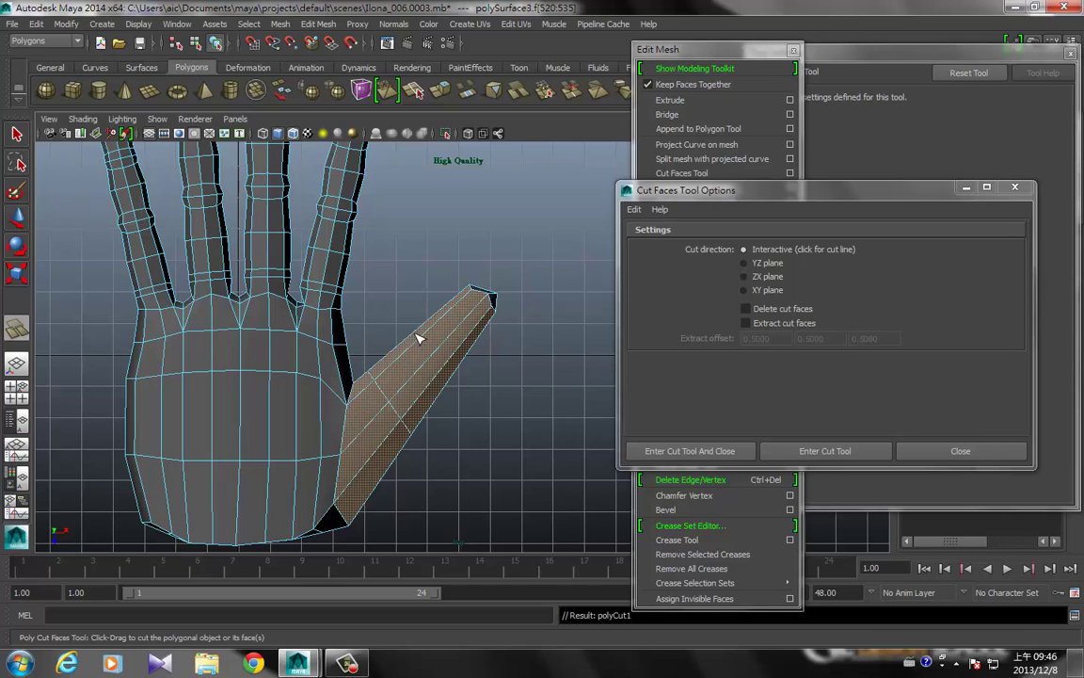
{"action": "left_click_drag", "start_coordinate": [418, 334], "coordinate": [473, 376]}
{"action": "key", "text": "q"}
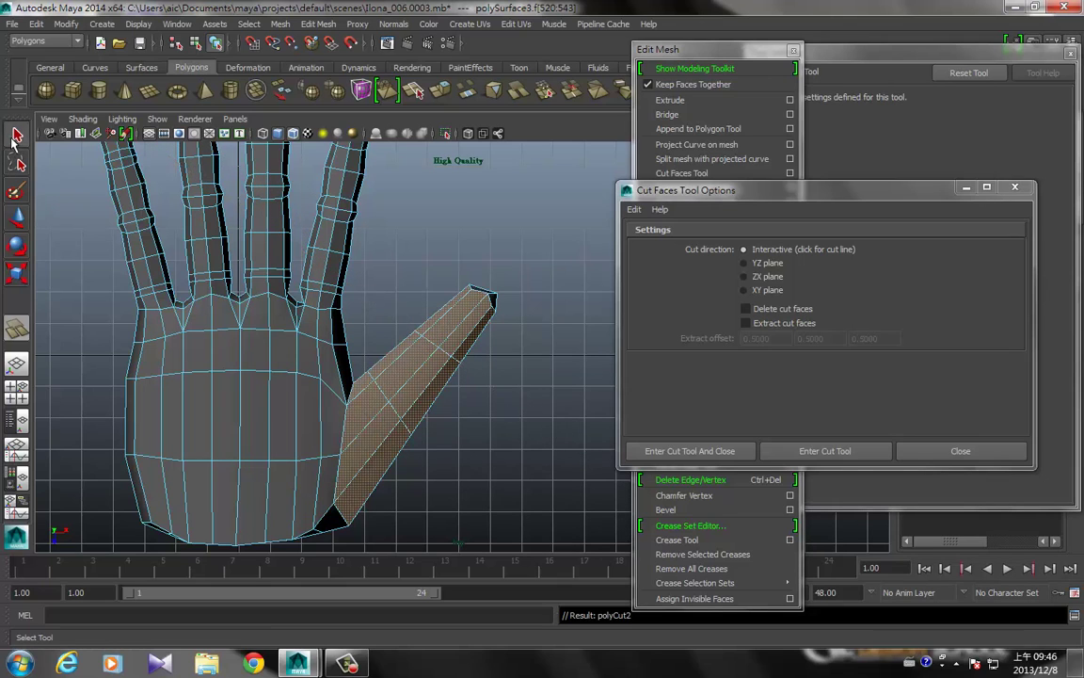
{"action": "left_click", "coordinate": [472, 451]}
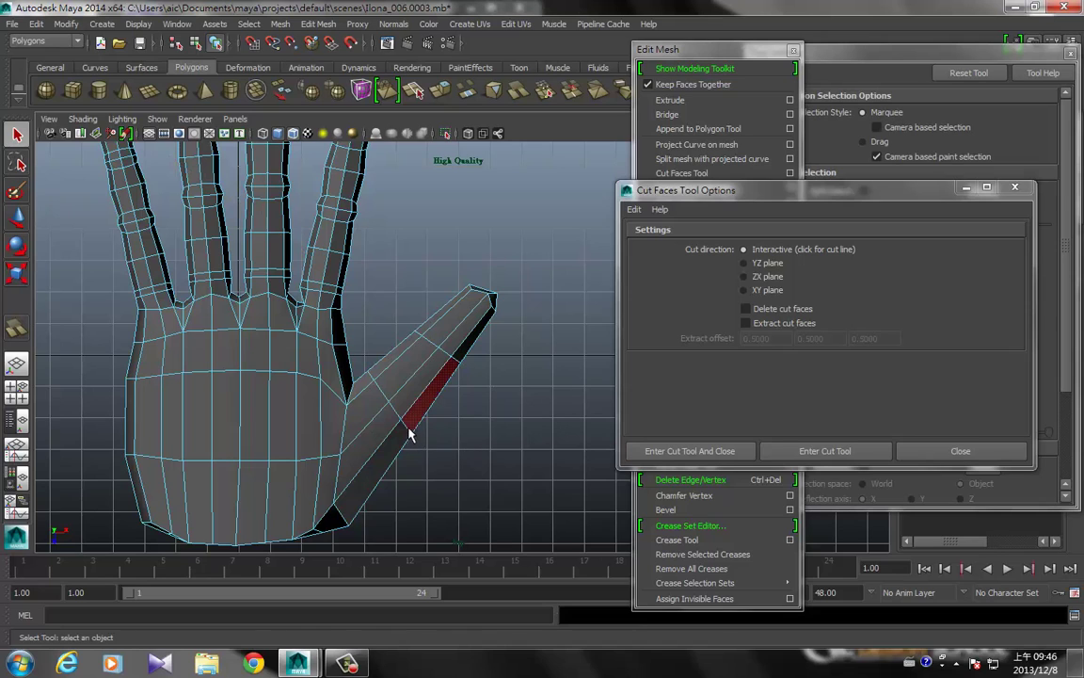
- Nudge the thumb-base edge loop slightly outward and select the loop near the tip
{"action": "right_click_drag", "start_coordinate": [410, 356], "coordinate": [411, 303]}
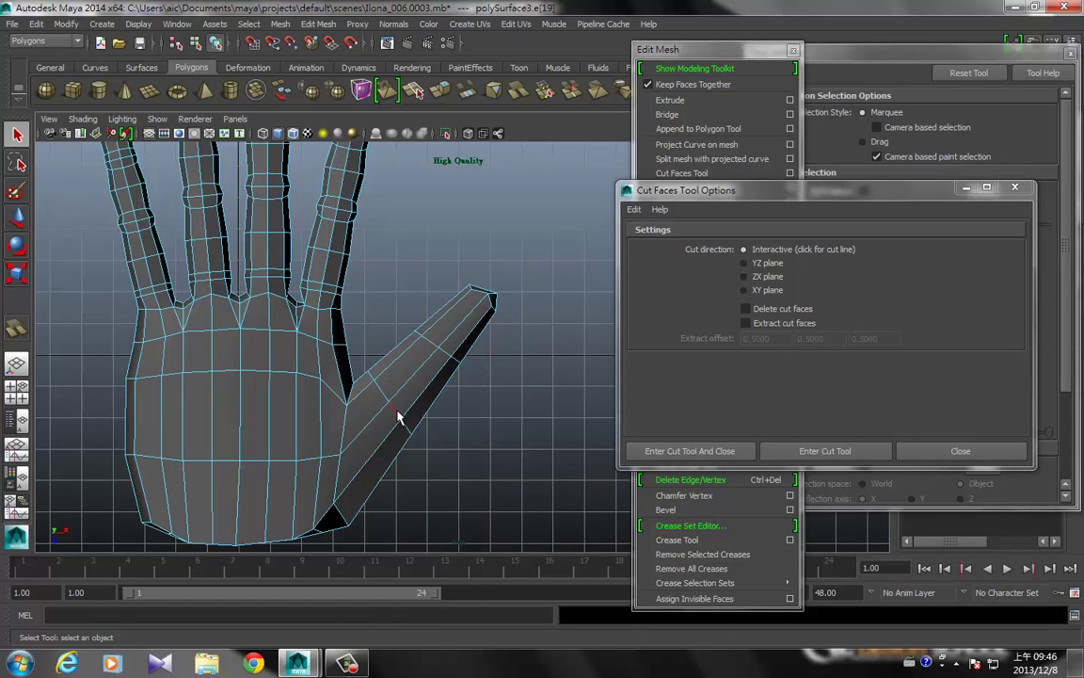
{"action": "double_click", "coordinate": [397, 418]}
{"action": "key", "text": "w"}
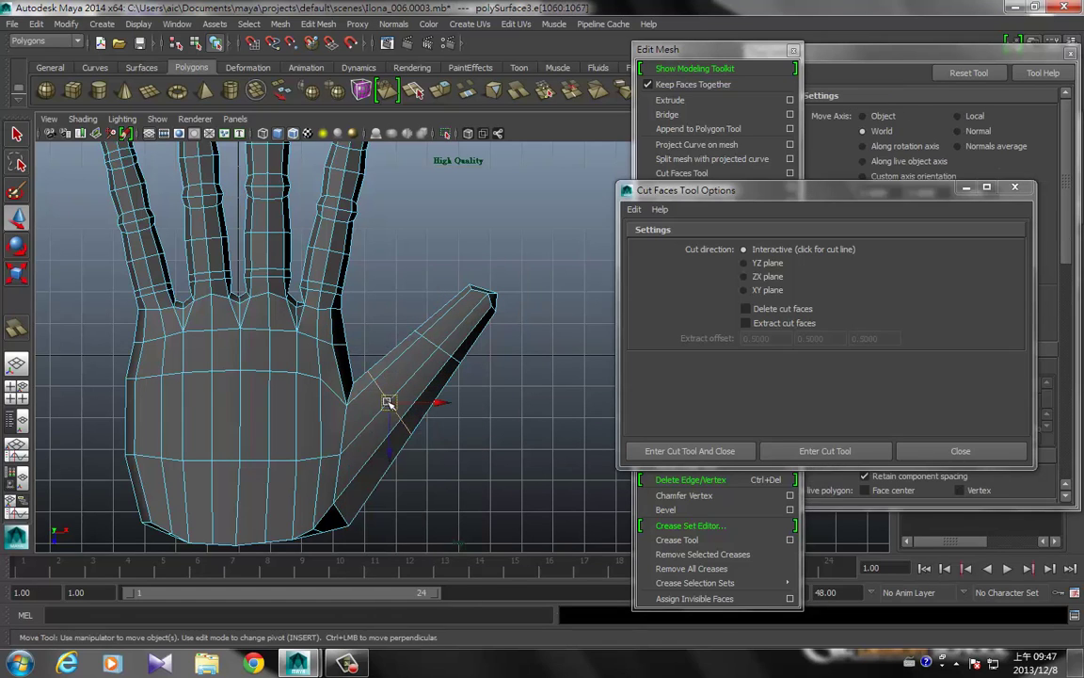
{"action": "left_click_drag", "start_coordinate": [393, 410], "coordinate": [398, 415]}
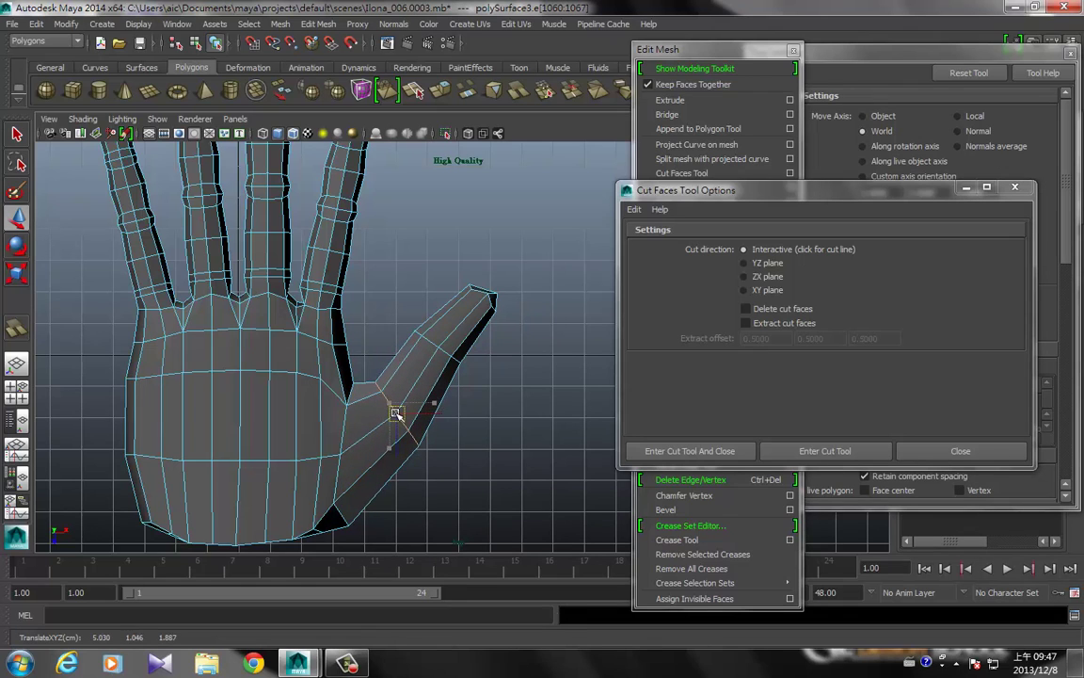
{"action": "double_click", "coordinate": [438, 351]}
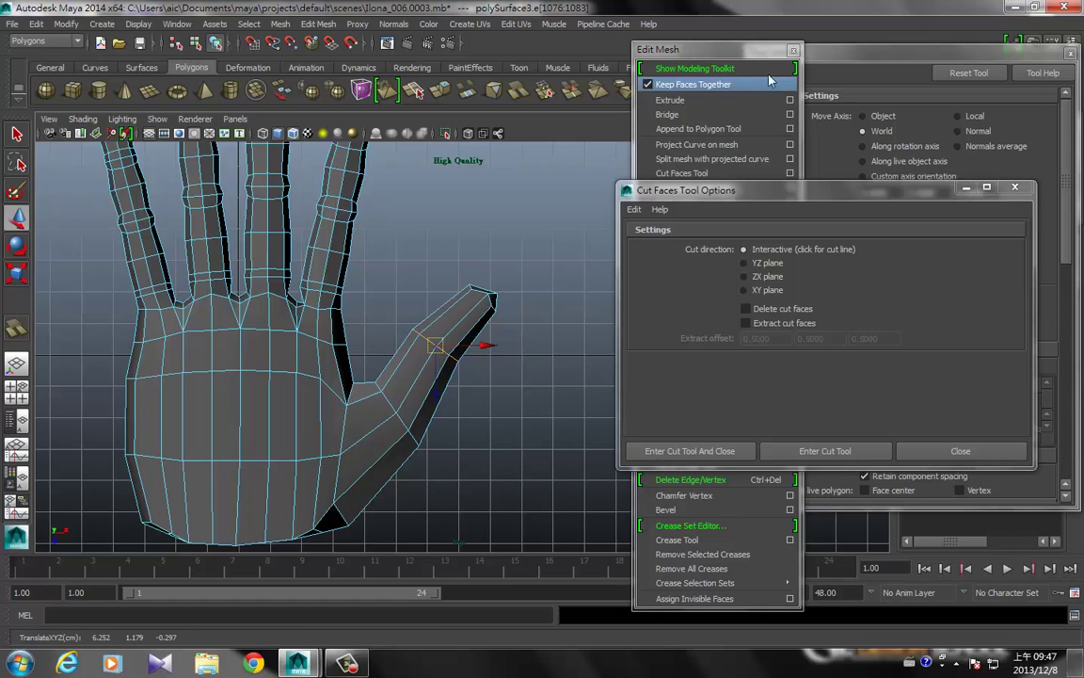
- Select the faces of the thumb's middle section for another cut
{"action": "left_click", "coordinate": [724, 49]}
{"action": "left_click", "coordinate": [732, 172]}
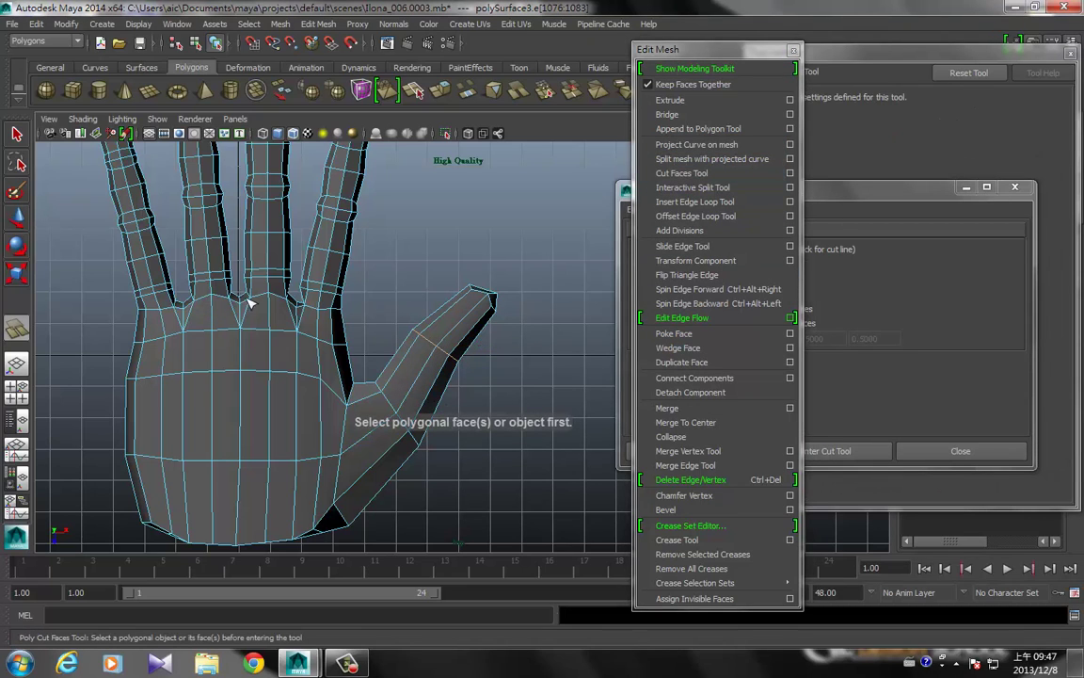
{"action": "key", "text": "q"}
{"action": "right_click_drag", "start_coordinate": [452, 336], "coordinate": [446, 369]}
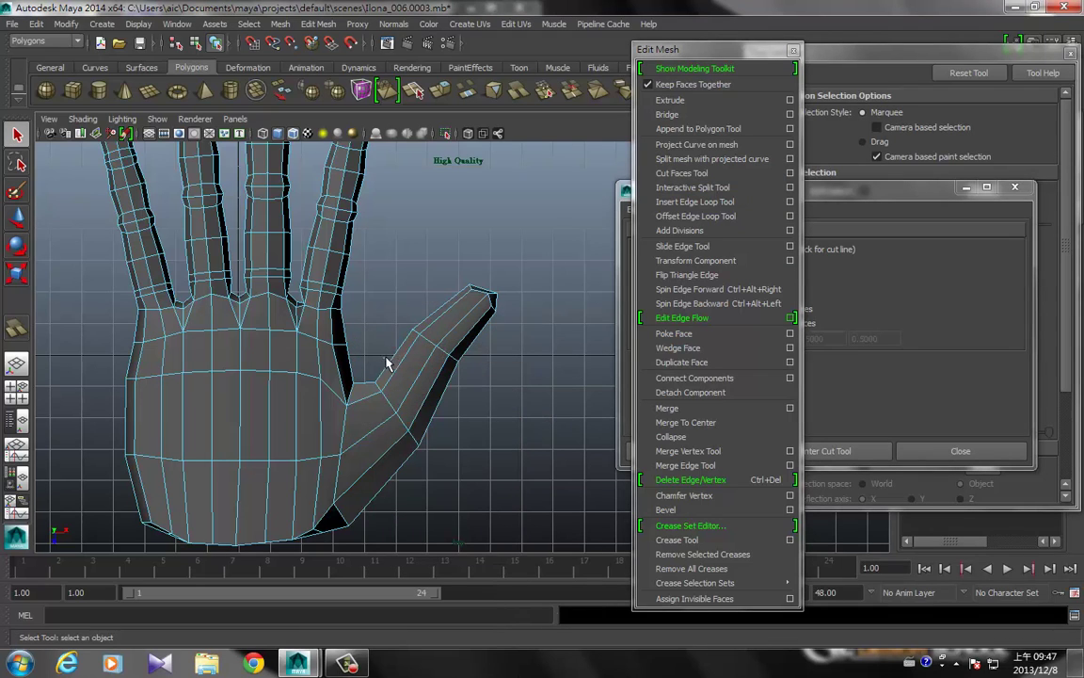
{"action": "left_click_drag", "start_coordinate": [440, 381], "coordinate": [454, 395]}
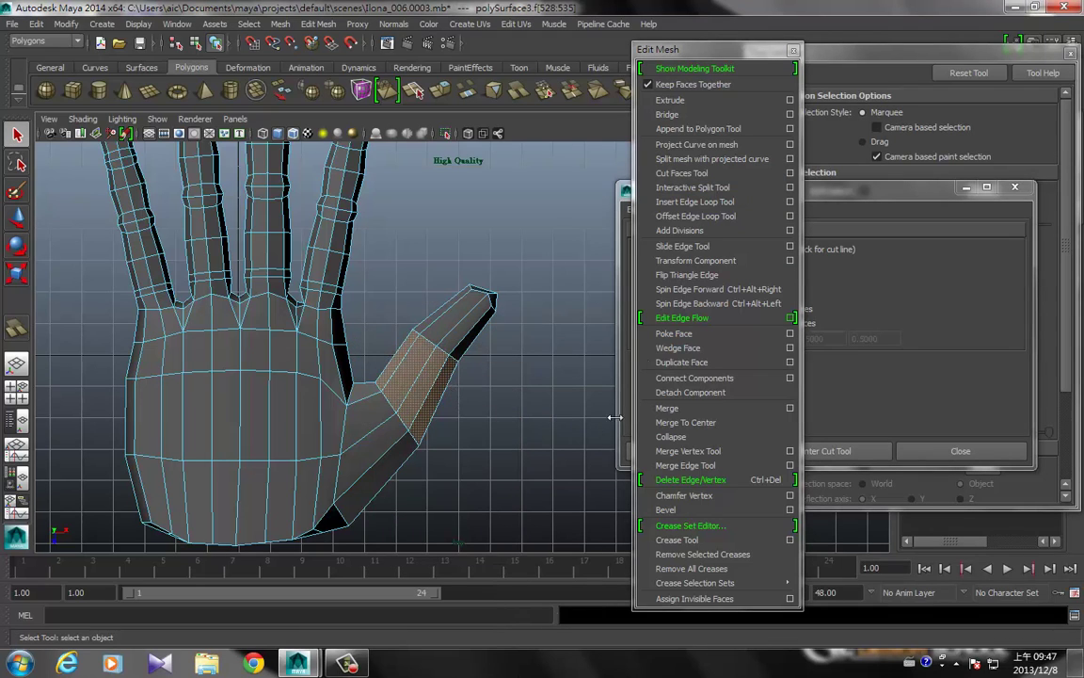
- Cut across the thumb's middle, then scale and shift the new edge loop to bend it
{"action": "left_click", "coordinate": [716, 177]}
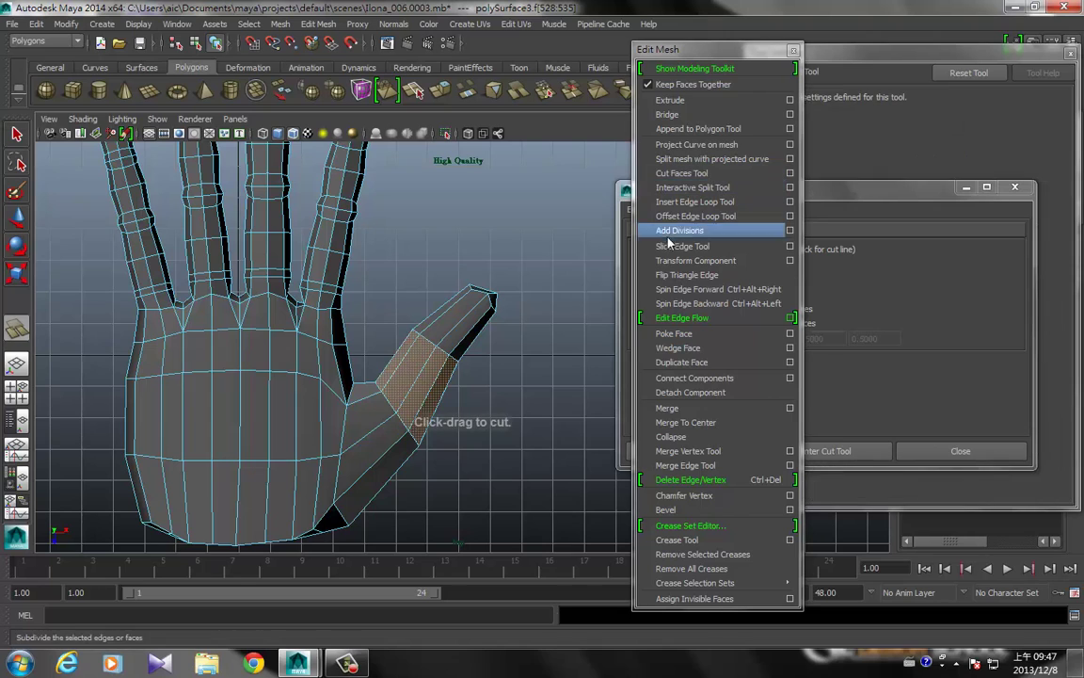
{"action": "left_click_drag", "start_coordinate": [396, 362], "coordinate": [480, 425]}
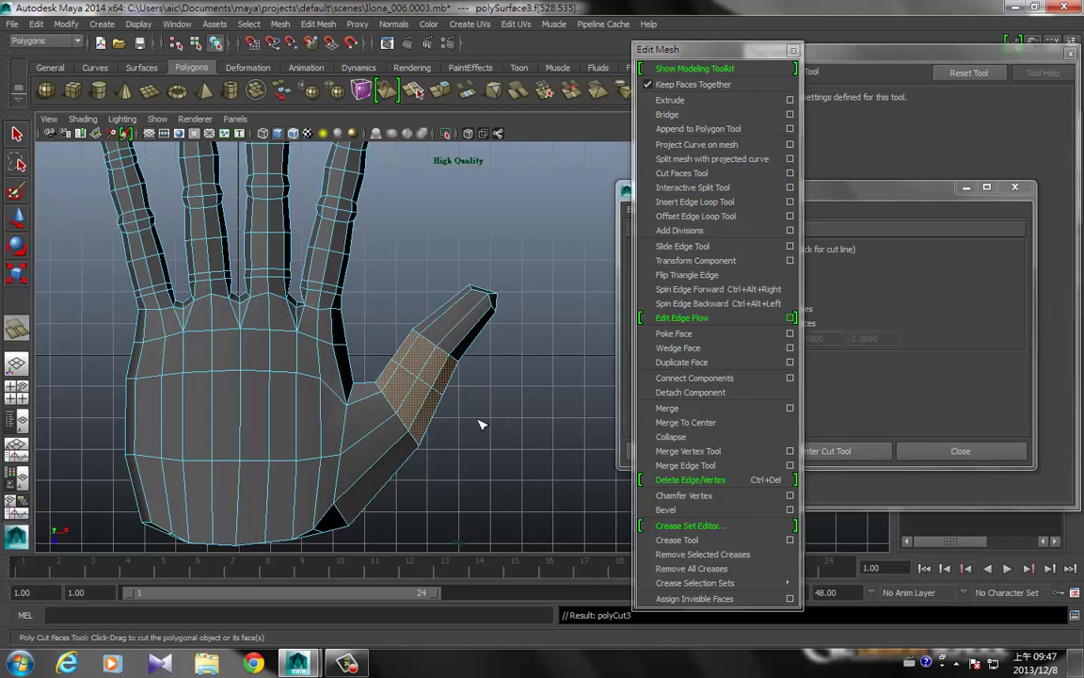
{"action": "key", "text": "q"}
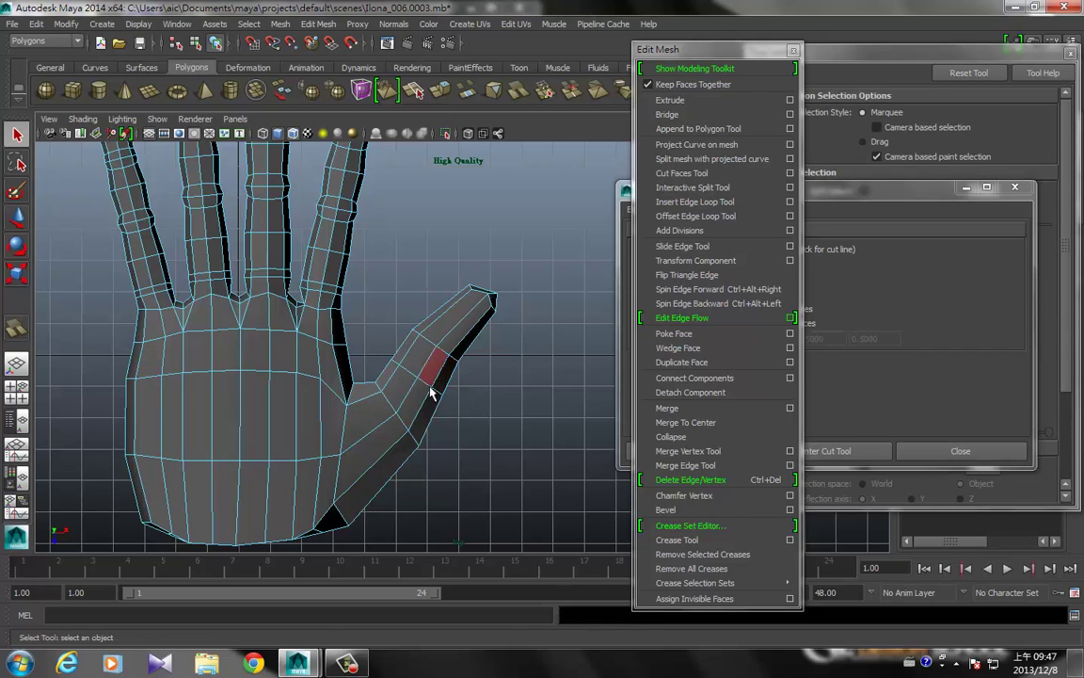
{"action": "right_click_drag", "start_coordinate": [426, 389], "coordinate": [424, 367]}
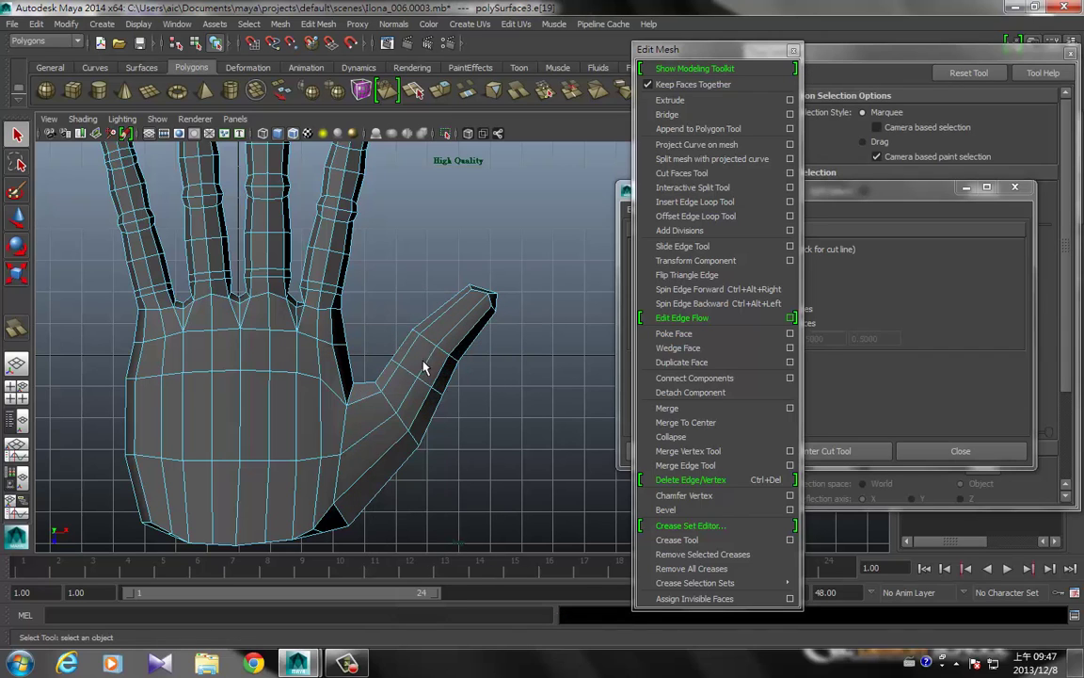
{"action": "double_click", "coordinate": [427, 388]}
{"action": "key", "text": "r"}
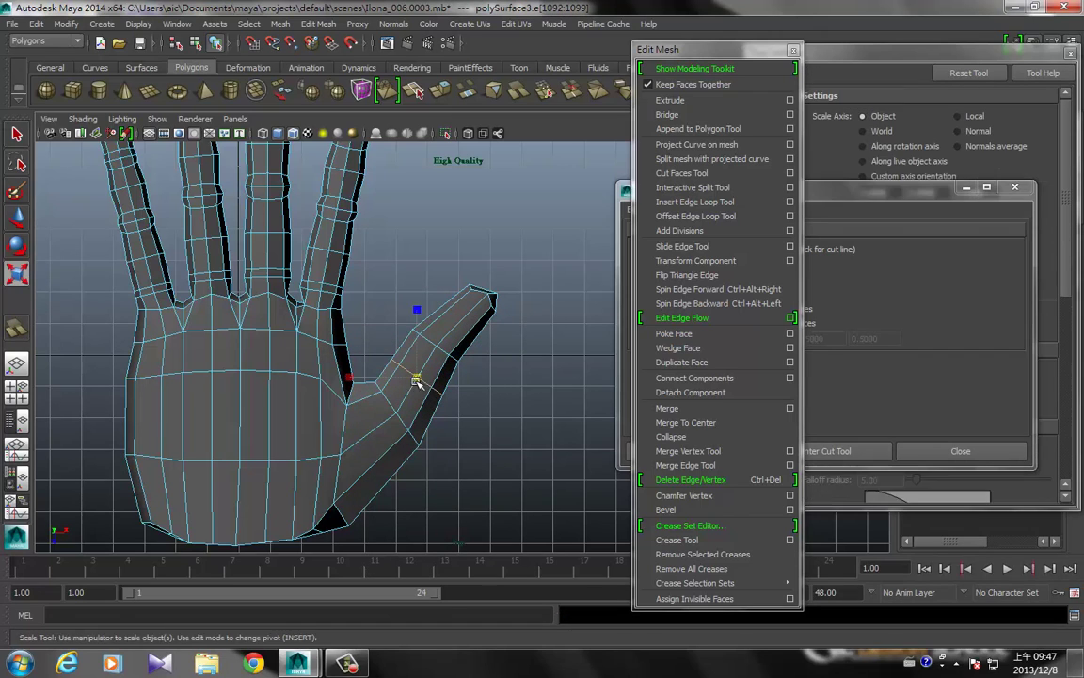
{"action": "left_click_drag", "start_coordinate": [417, 379], "coordinate": [410, 390]}
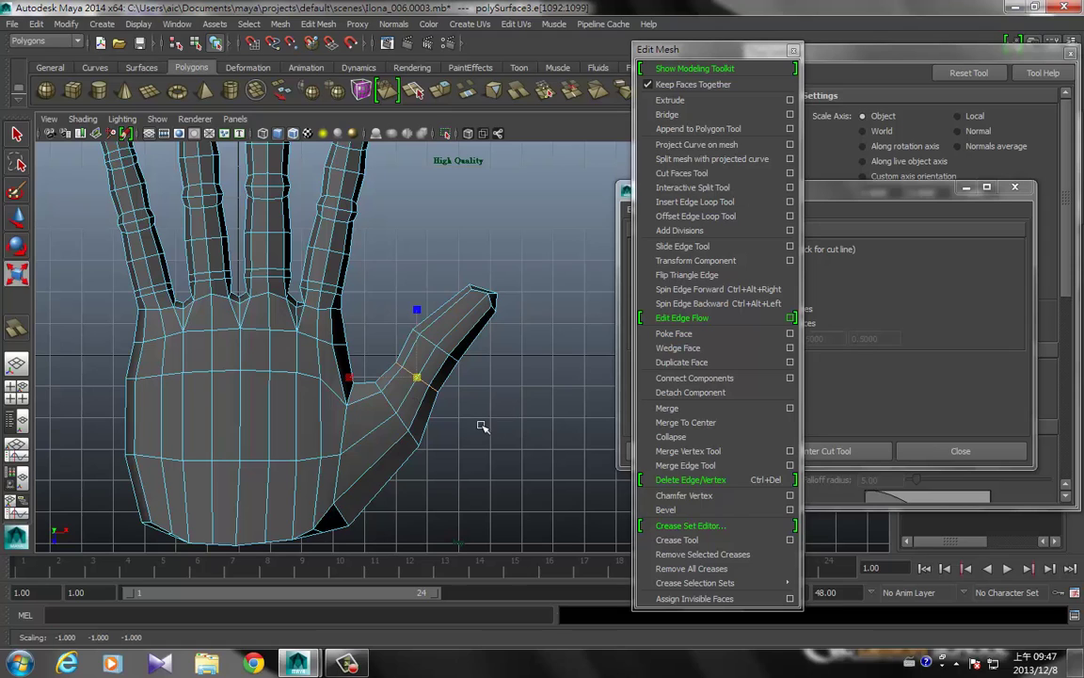
{"action": "key", "text": "w"}
{"action": "left_click_drag", "start_coordinate": [424, 383], "coordinate": [426, 383]}
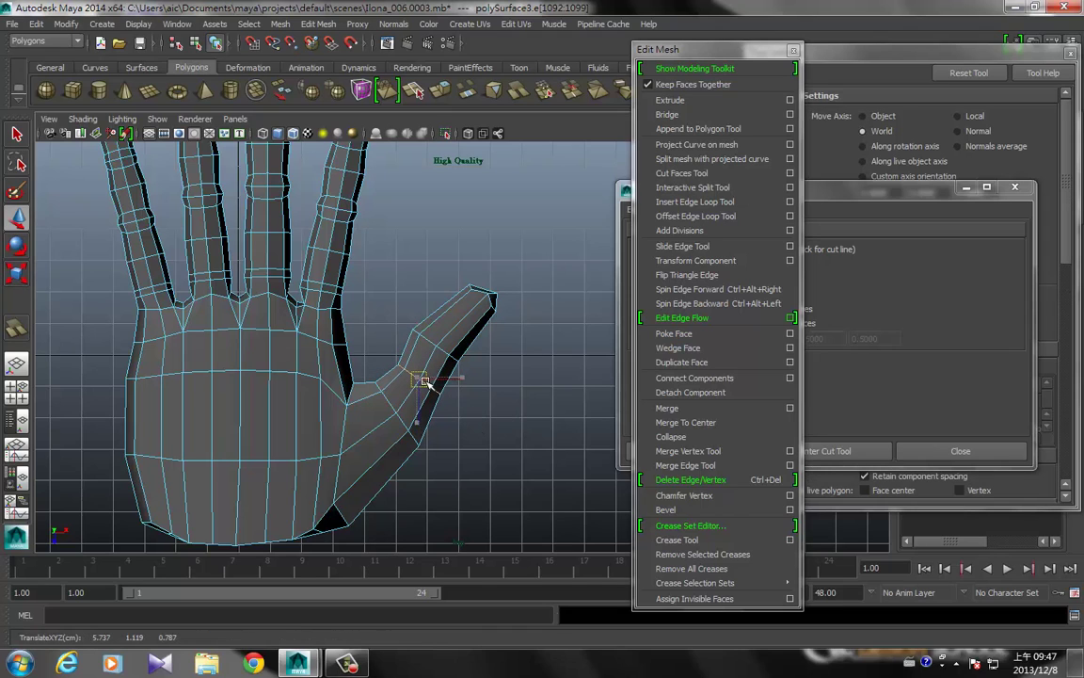
{"action": "left_click", "coordinate": [529, 393]}
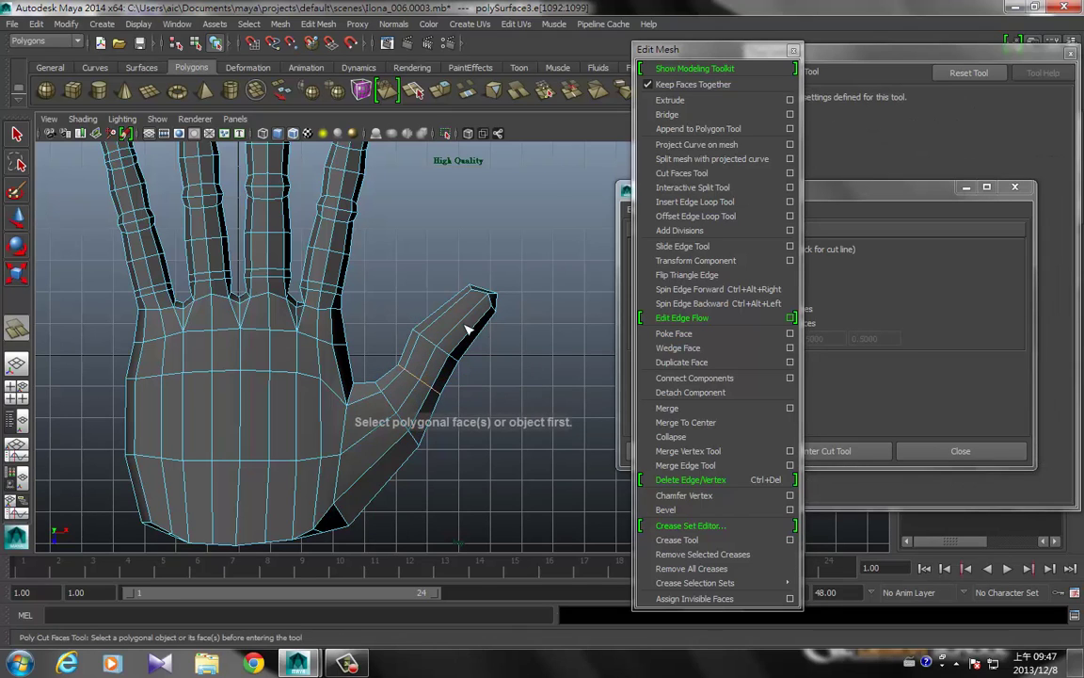
- Cut across the thumb near its tip and move the tip edges to curve it
{"action": "key", "text": "q"}
{"action": "right_click_drag", "start_coordinate": [452, 317], "coordinate": [406, 278]}
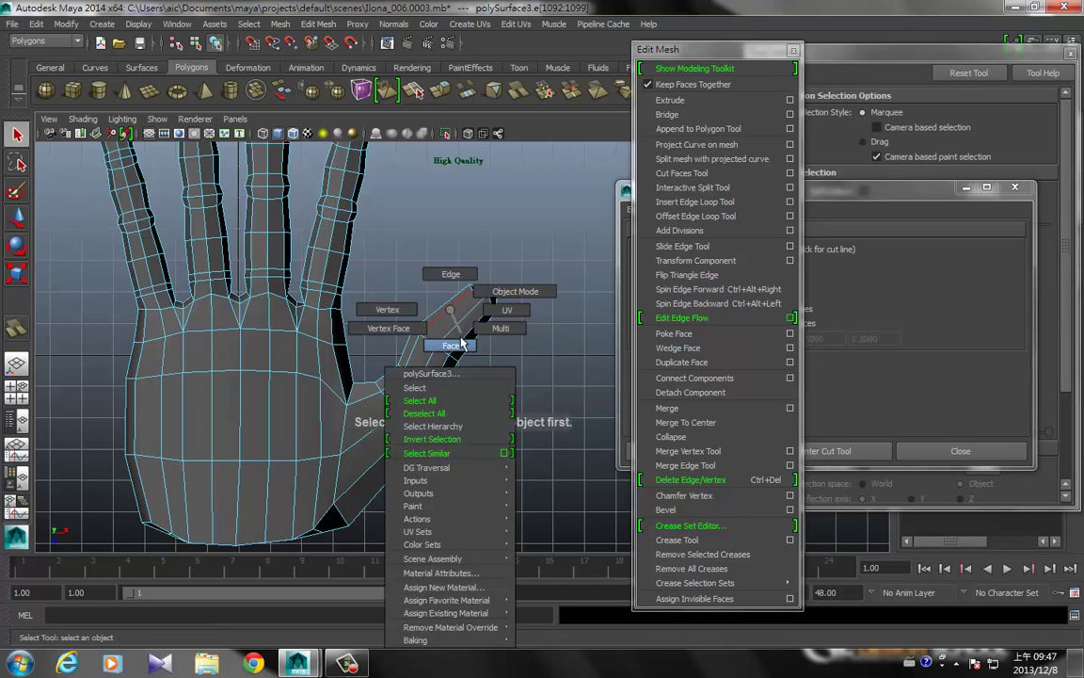
{"action": "left_click_drag", "start_coordinate": [437, 299], "coordinate": [480, 348]}
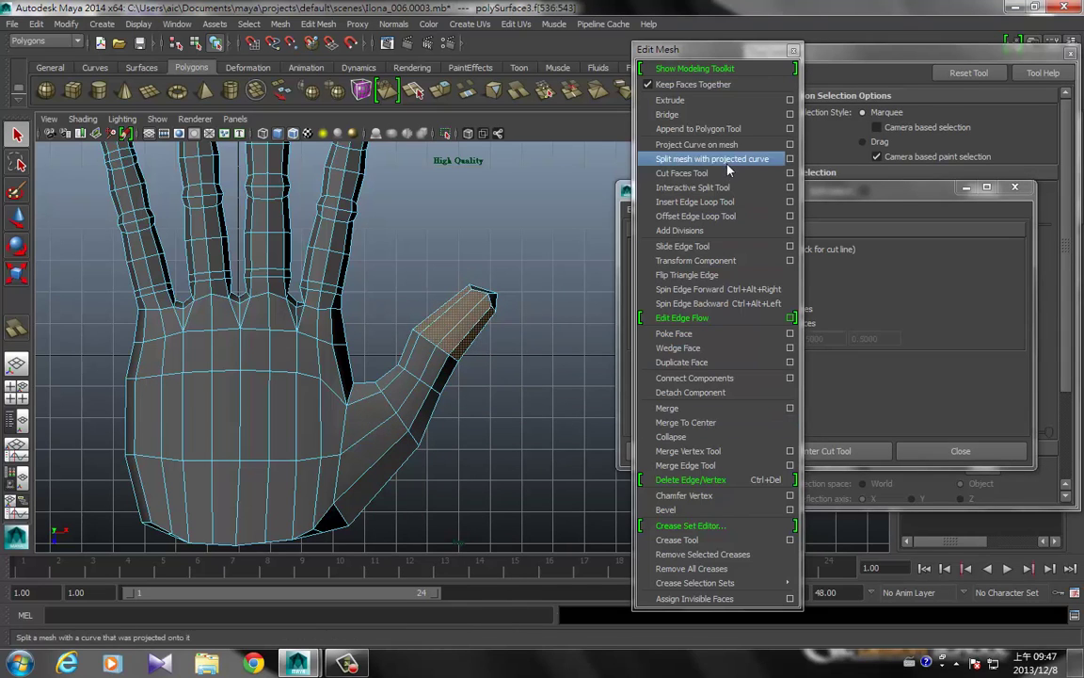
{"action": "left_click", "coordinate": [682, 173]}
{"action": "left_click_drag", "start_coordinate": [447, 309], "coordinate": [490, 368]}
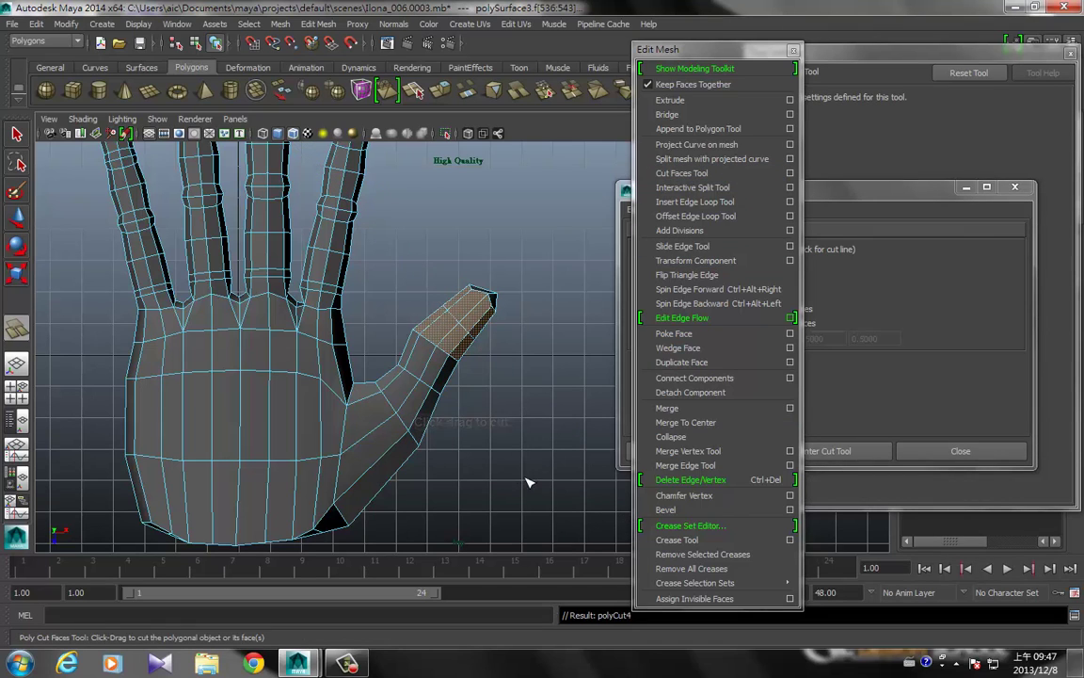
{"action": "key", "text": "q"}
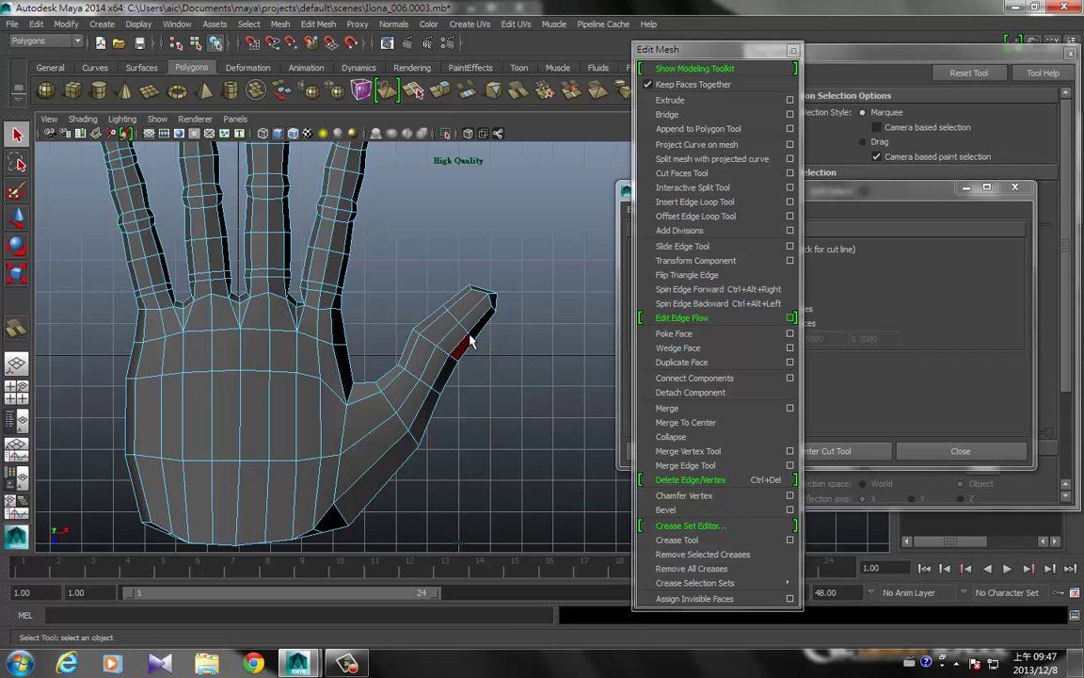
{"action": "right_click_drag", "start_coordinate": [464, 328], "coordinate": [480, 295]}
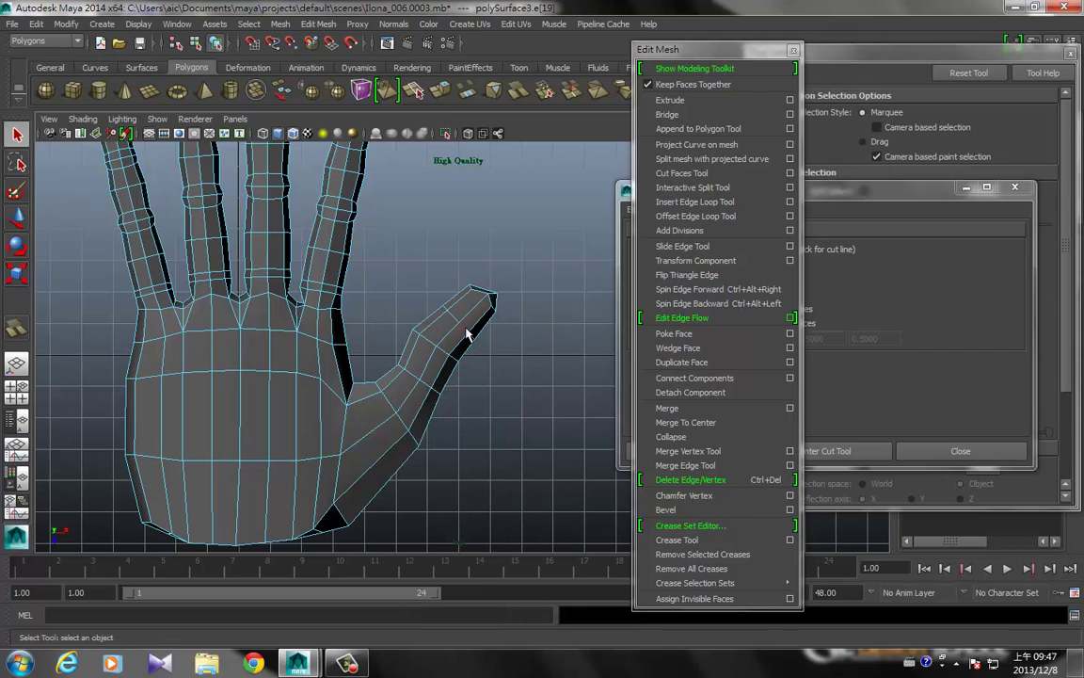
{"action": "key", "text": "w"}
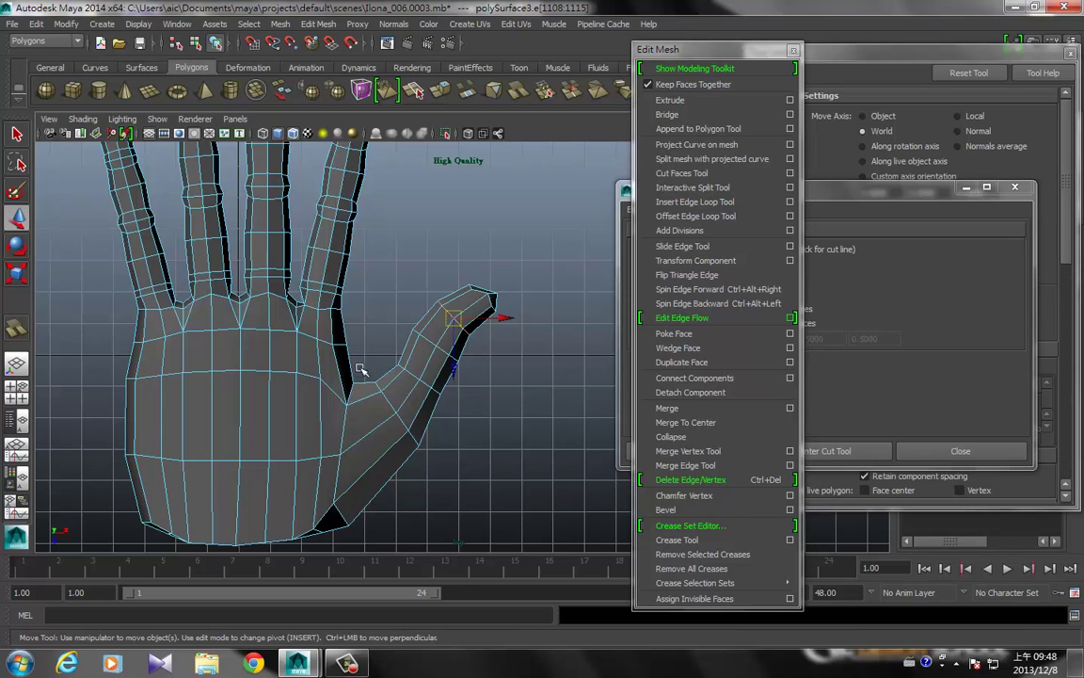
{"action": "right_click_drag", "start_coordinate": [359, 369], "coordinate": [361, 395]}
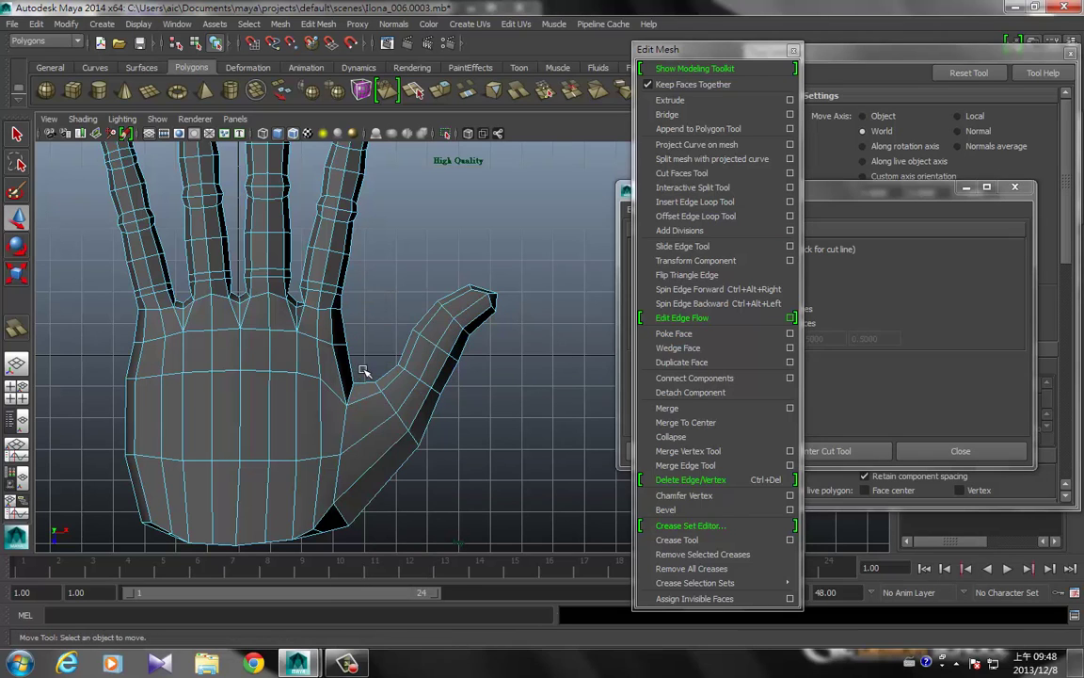
{"action": "left_click_drag", "start_coordinate": [366, 371], "coordinate": [371, 546]}
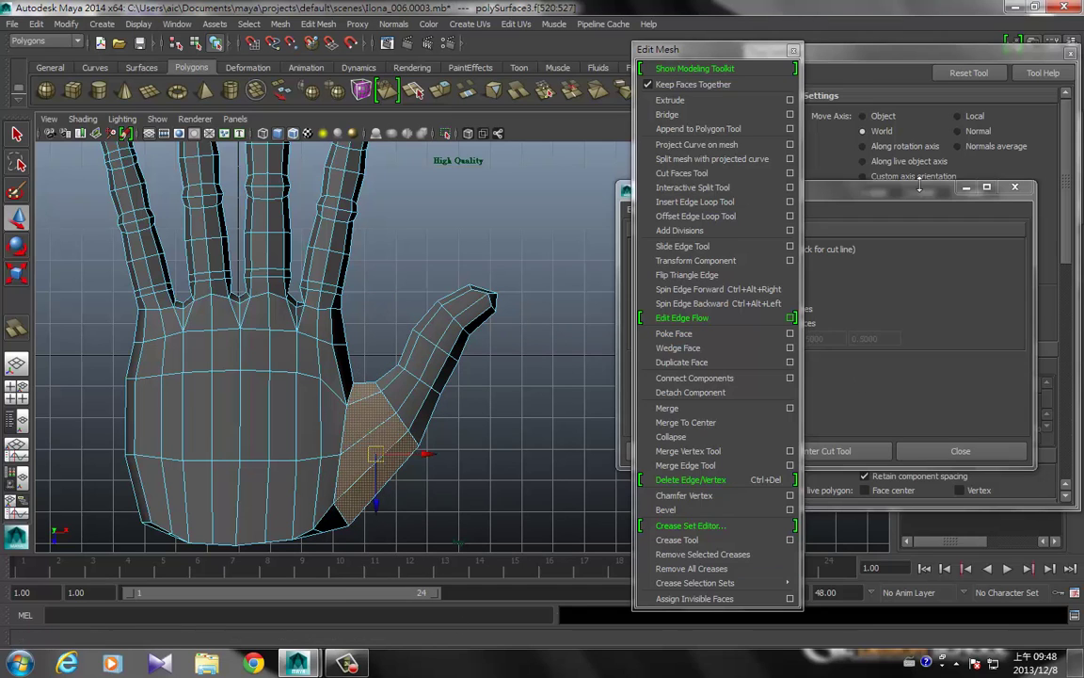
- Cut across the faces at the thumb base where it joins the palm
{"action": "left_click", "coordinate": [685, 175]}
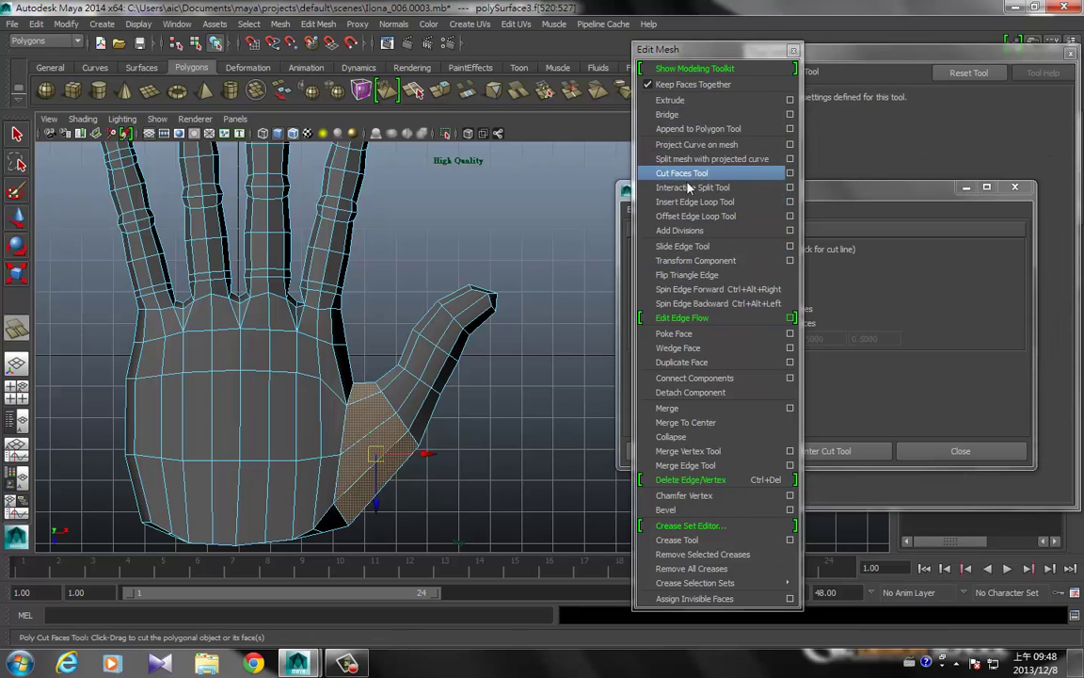
{"action": "left_click_drag", "start_coordinate": [369, 388], "coordinate": [462, 554]}
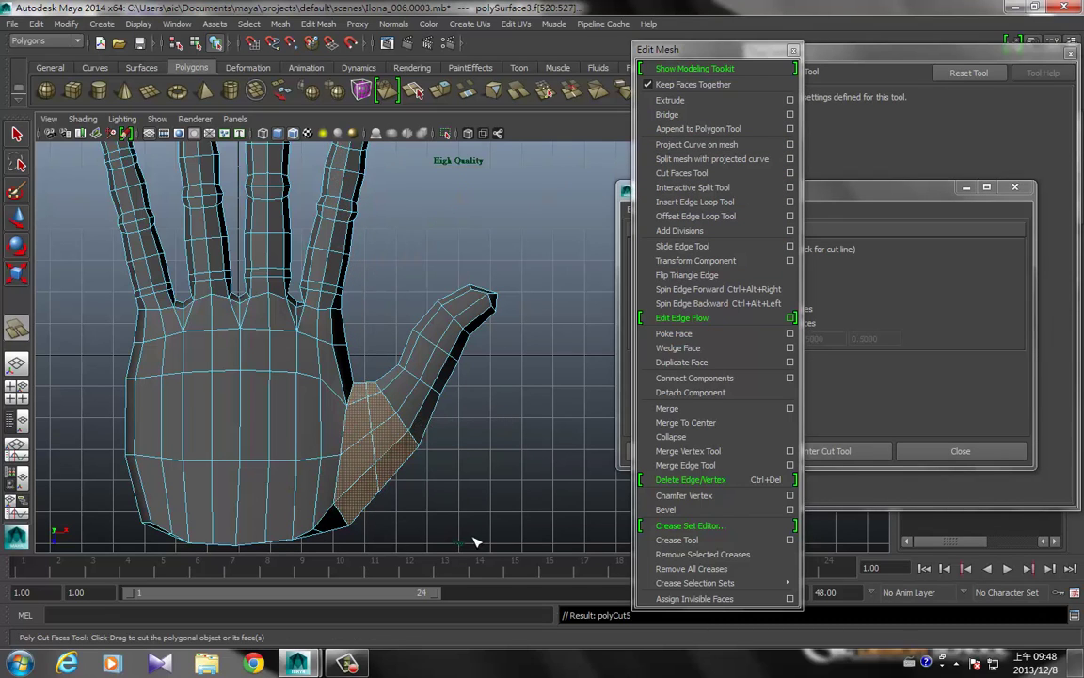
{"action": "key", "text": "q"}
{"action": "left_click", "coordinate": [408, 472]}
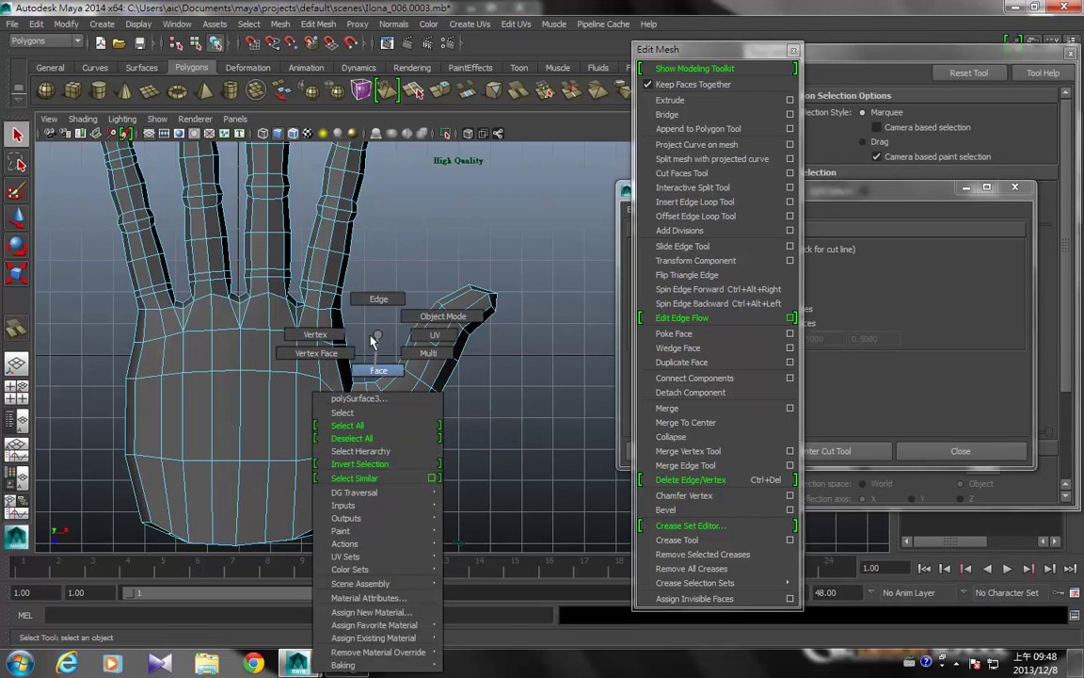
- Scale the thumb-base edge loop slightly, leaving the Move Tool ready
{"action": "right_click_drag", "start_coordinate": [380, 452], "coordinate": [335, 283]}
{"action": "double_click", "coordinate": [371, 428]}
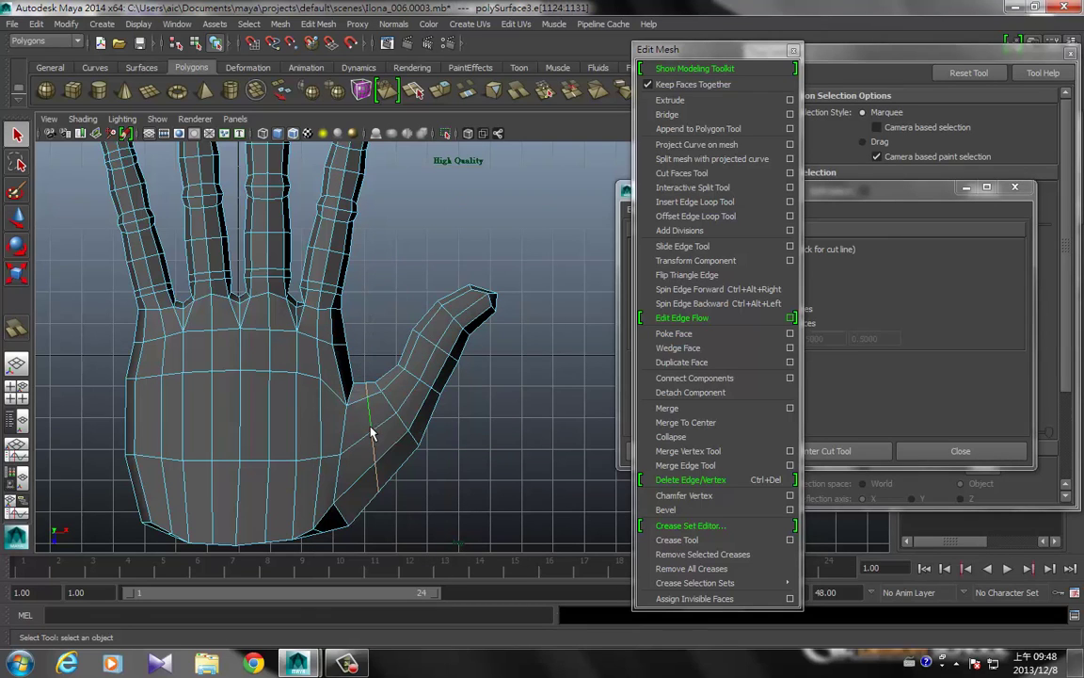
{"action": "key", "text": "r"}
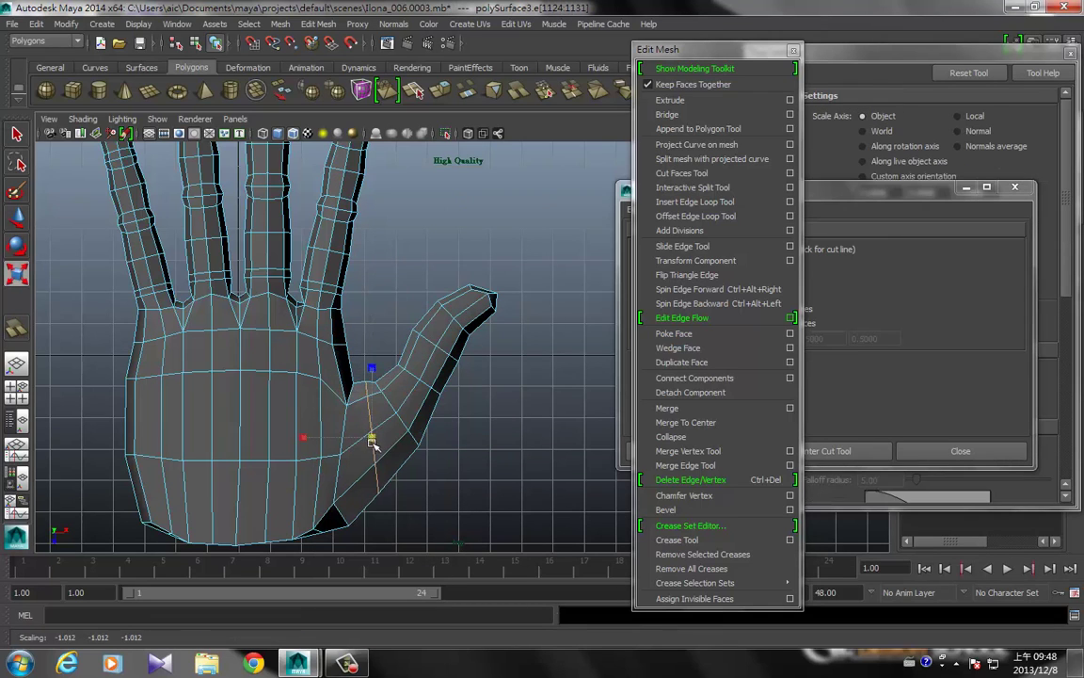
{"action": "mouse_move", "coordinate": [373, 454]}
{"action": "left_mouse_down"}
{"action": "mouse_move", "coordinate": [365, 335]}
{"action": "mouse_move", "coordinate": [402, 378]}
{"action": "mouse_move", "coordinate": [411, 425]}
{"action": "mouse_move", "coordinate": [583, 308]}
{"action": "mouse_move", "coordinate": [412, 391]}
{"action": "mouse_move", "coordinate": [460, 213]}
{"action": "mouse_move", "coordinate": [423, 237]}
{"action": "mouse_move", "coordinate": [444, 213]}
{"action": "mouse_move", "coordinate": [462, 272]}
{"action": "mouse_move", "coordinate": [356, 262]}
{"action": "mouse_move", "coordinate": [349, 292]}
{"action": "left_mouse_up"}
{"action": "key", "text": "w"}
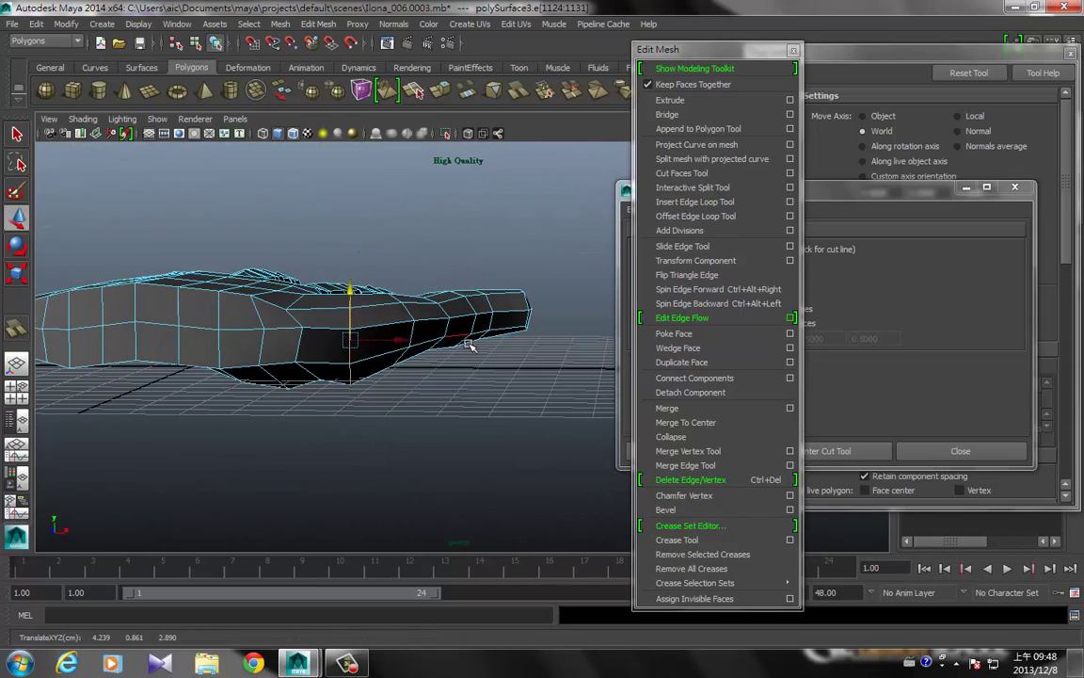
- Shift the thumb-base edge loop along X and Y, undoing the last move
{"action": "mouse_move", "coordinate": [423, 311]}
{"action": "left_mouse_down", "text": "alt"}
{"action": "mouse_move", "coordinate": [471, 340]}
{"action": "mouse_move", "coordinate": [460, 416]}
{"action": "mouse_move", "coordinate": [280, 476]}
{"action": "mouse_move", "coordinate": [283, 399]}
{"action": "mouse_move", "coordinate": [250, 380]}
{"action": "left_mouse_up", "text": "alt"}
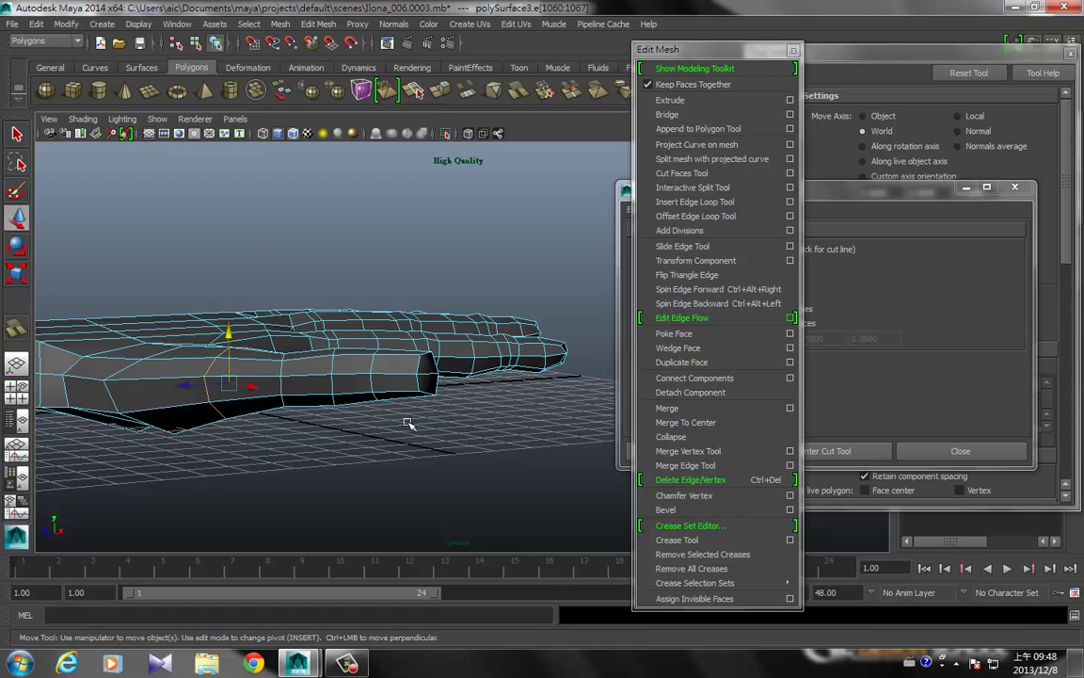
{"action": "left_click_drag", "start_coordinate": [282, 388], "coordinate": [370, 385]}
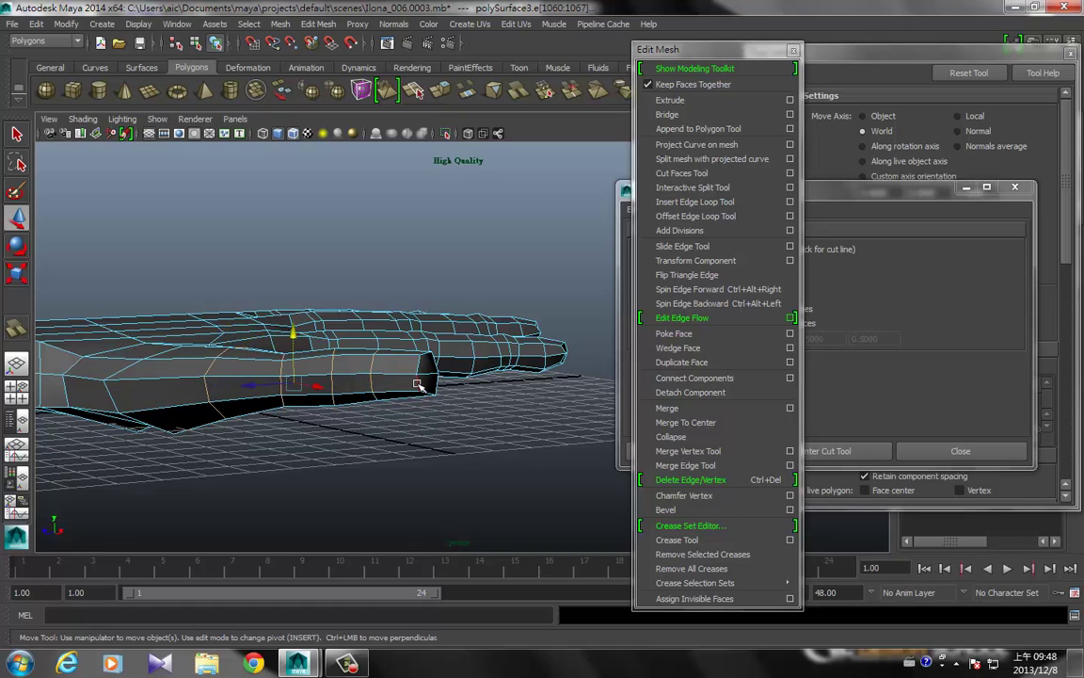
{"action": "left_click_drag", "start_coordinate": [301, 334], "coordinate": [301, 351]}
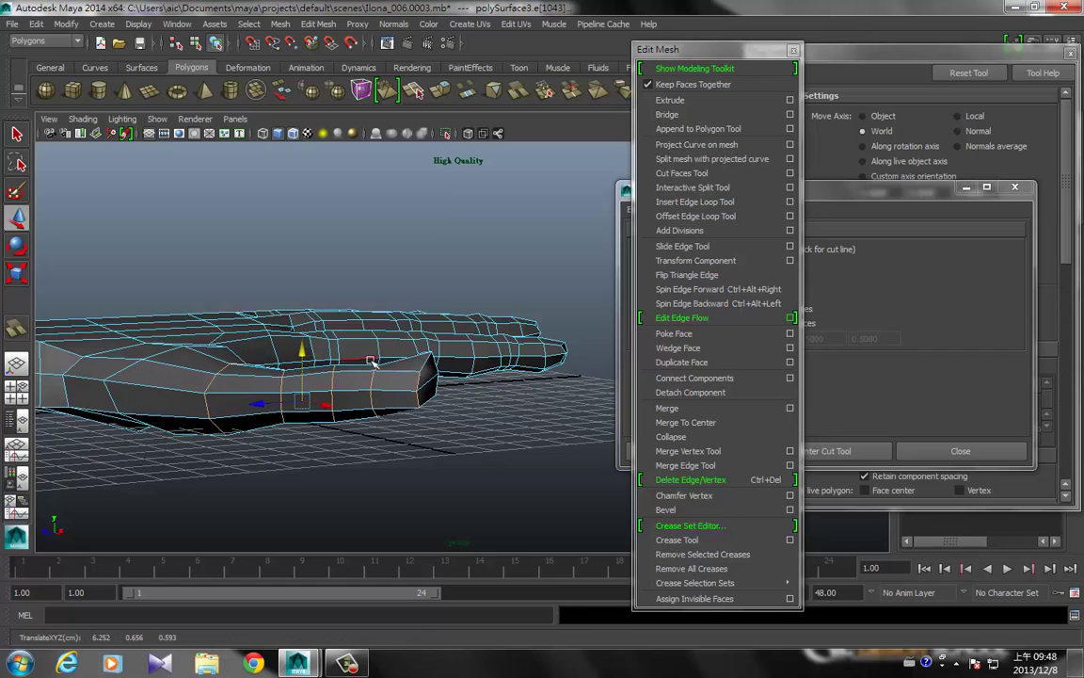
{"action": "key", "text": "ctrl+z"}
- Step to the neighbouring edge loop and slide it right and down along the hand
{"action": "mouse_move", "coordinate": [516, 441]}
{"action": "left_mouse_down", "text": "alt"}
{"action": "mouse_move", "coordinate": [496, 450]}
{"action": "mouse_move", "coordinate": [504, 404]}
{"action": "mouse_move", "coordinate": [527, 393]}
{"action": "mouse_move", "coordinate": [469, 378]}
{"action": "mouse_move", "coordinate": [503, 453]}
{"action": "mouse_move", "coordinate": [406, 344]}
{"action": "left_mouse_up", "text": "alt"}
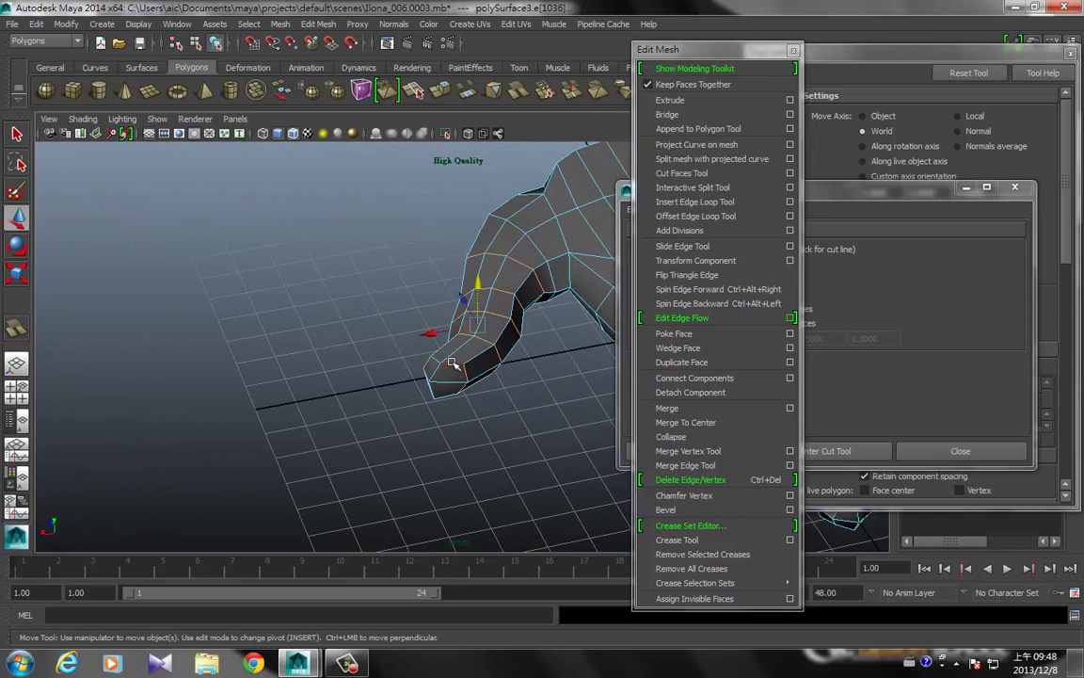
{"action": "mouse_move", "coordinate": [448, 470]}
{"action": "left_mouse_down", "text": "alt"}
{"action": "mouse_move", "coordinate": [471, 407]}
{"action": "mouse_move", "coordinate": [581, 452]}
{"action": "mouse_move", "coordinate": [342, 359]}
{"action": "mouse_move", "coordinate": [344, 379]}
{"action": "mouse_move", "coordinate": [264, 421]}
{"action": "left_mouse_up", "text": "alt"}
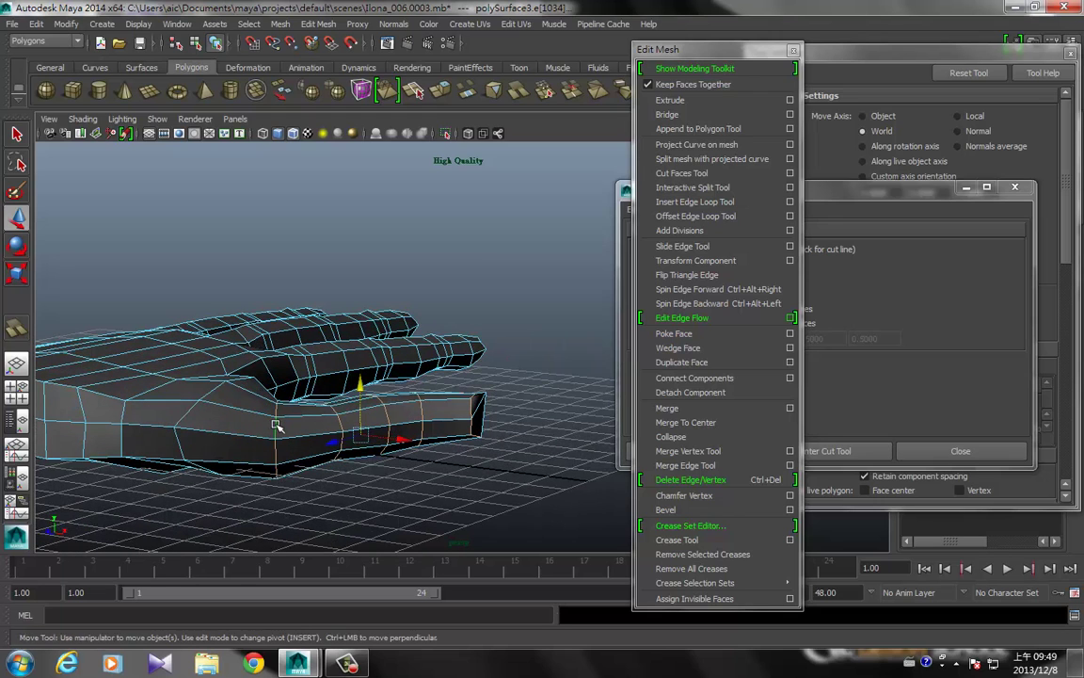
{"action": "key", "text": "Right"}
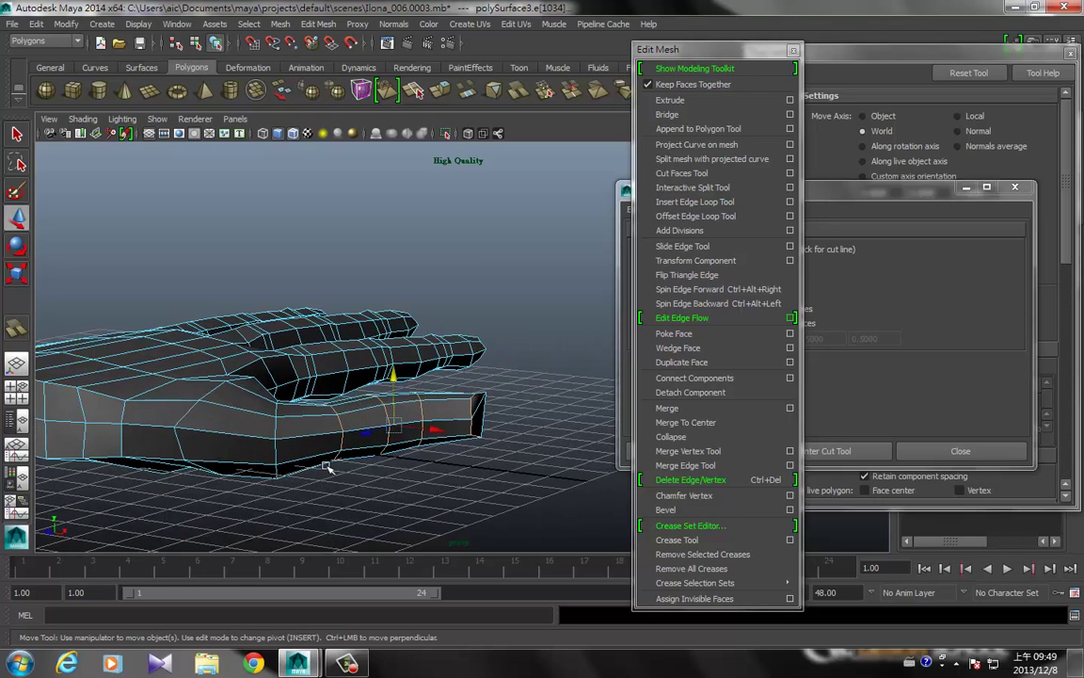
{"action": "left_click_drag", "start_coordinate": [324, 468], "coordinate": [393, 429], "text": "alt"}
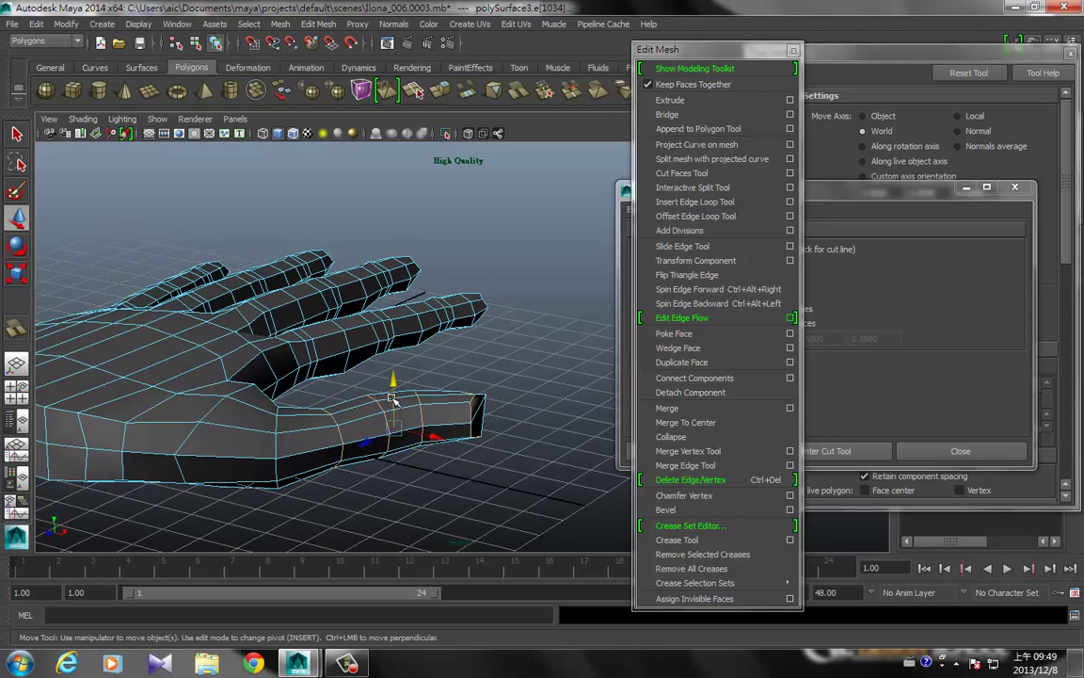
{"action": "left_click_drag", "start_coordinate": [392, 399], "coordinate": [381, 461], "text": "alt"}
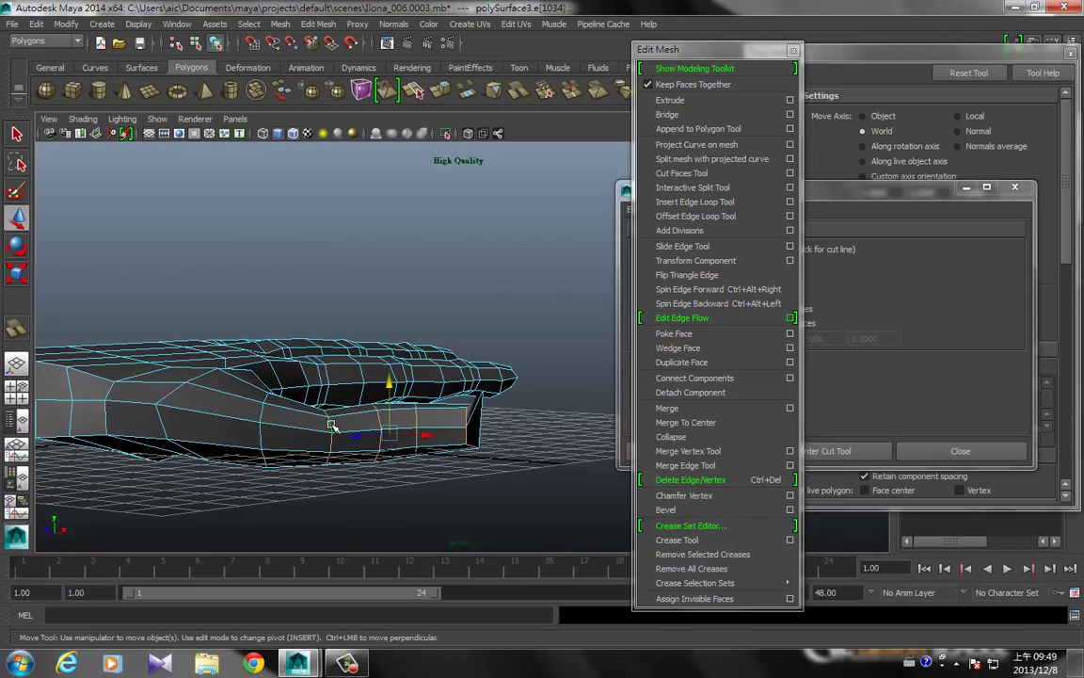
{"action": "middle_click_drag", "start_coordinate": [331, 425], "coordinate": [407, 472]}
{"action": "left_click_drag", "start_coordinate": [411, 387], "coordinate": [404, 417]}
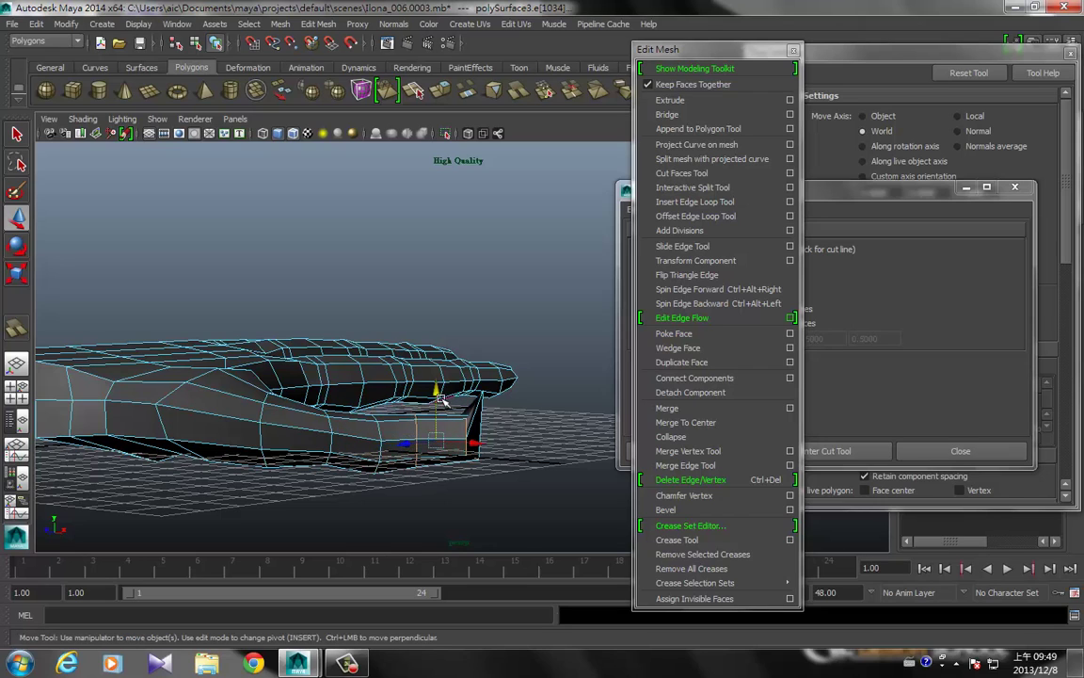
{"action": "left_click_drag", "start_coordinate": [412, 406], "coordinate": [468, 405]}
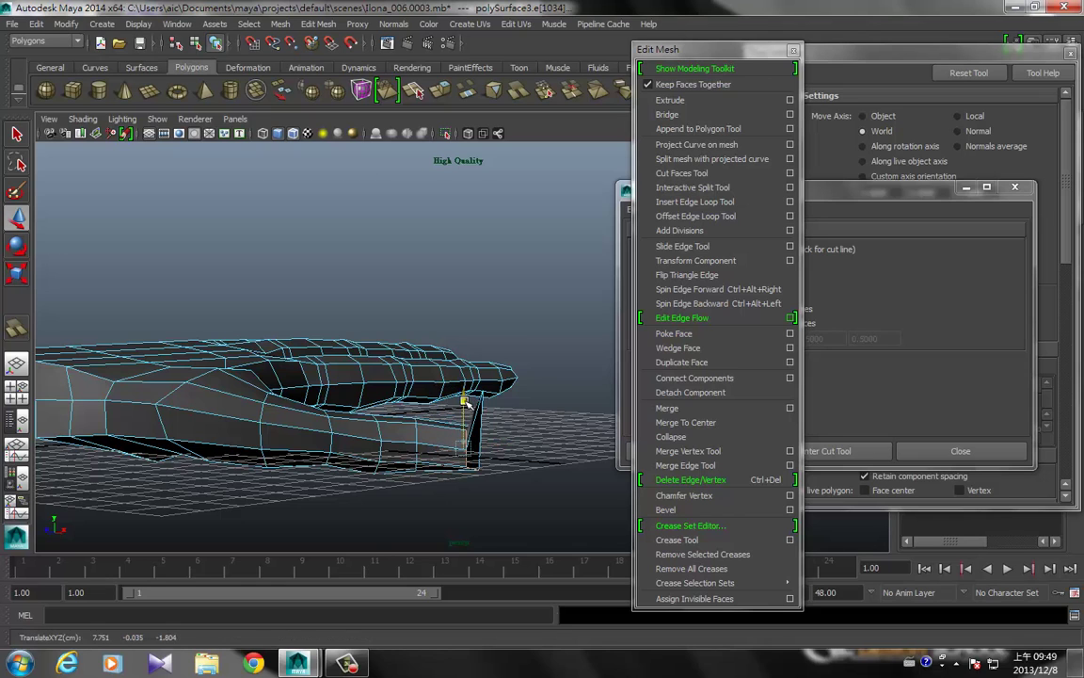
{"action": "left_click_drag", "start_coordinate": [484, 455], "coordinate": [479, 463], "text": "alt"}
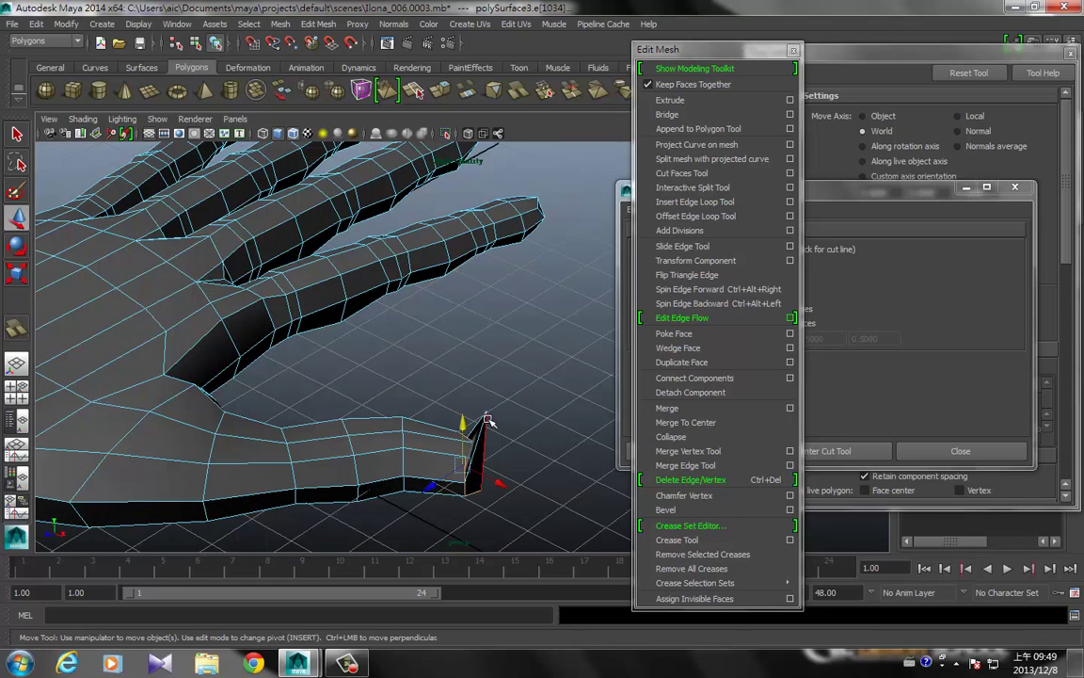
- Drag thumb-tip vertex 519 down to translate 8.106, -0.068, -2.154
{"action": "right_click", "coordinate": [485, 418]}
{"action": "left_click", "coordinate": [442, 356]}
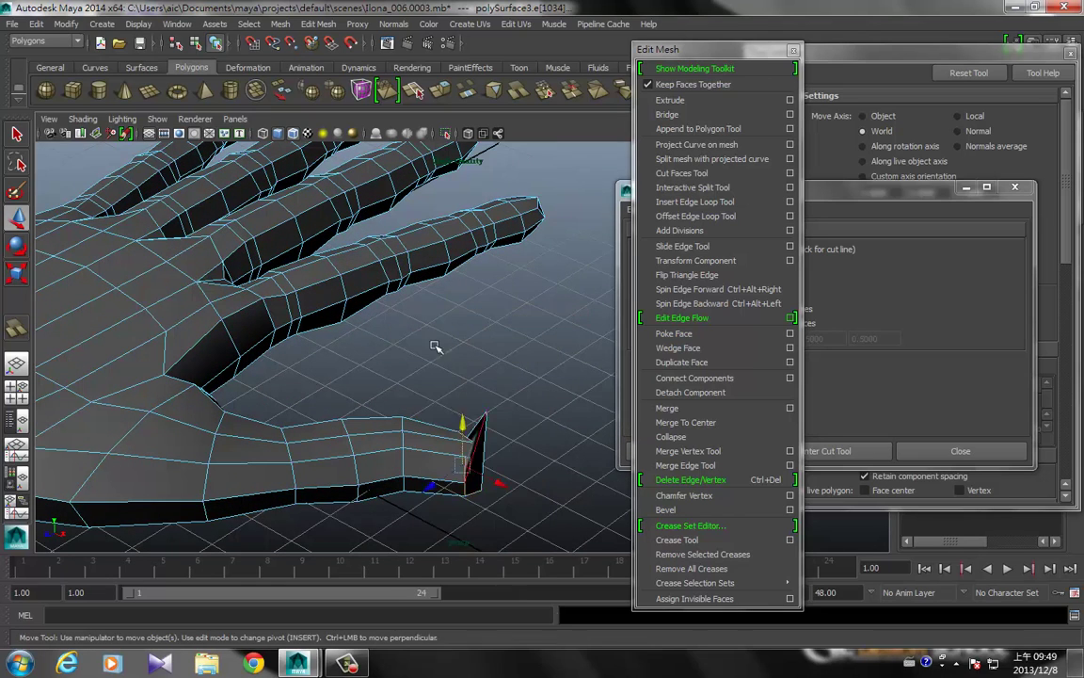
{"action": "left_click", "coordinate": [476, 396]}
{"action": "scroll", "coordinate": [467, 364], "scroll_direction": "up", "scroll_amount": 5}
{"action": "mouse_move", "coordinate": [462, 336]}
{"action": "left_mouse_down"}
{"action": "mouse_move", "coordinate": [510, 511]}
{"action": "mouse_move", "coordinate": [454, 501]}
{"action": "mouse_move", "coordinate": [439, 461]}
{"action": "mouse_move", "coordinate": [450, 459]}
{"action": "left_mouse_up"}
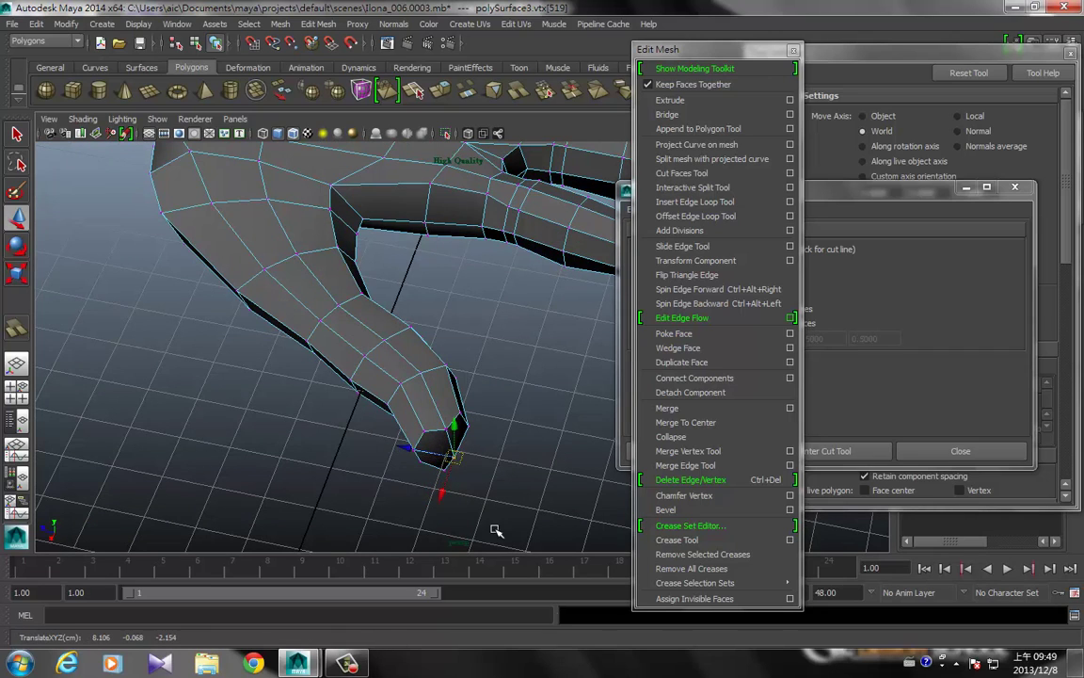
- Switch back to Object Mode and show the whole hand mesh in top view
{"action": "left_click_drag", "start_coordinate": [496, 530], "coordinate": [475, 410], "text": "alt"}
{"action": "mouse_move", "coordinate": [366, 334]}
{"action": "right_mouse_down"}
{"action": "mouse_move", "coordinate": [369, 369]}
{"action": "mouse_move", "coordinate": [431, 317]}
{"action": "right_mouse_up"}
{"action": "scroll", "coordinate": [114, 368], "scroll_direction": "down", "scroll_amount": 5}
{"action": "mouse_move", "coordinate": [114, 368]}
{"action": "left_mouse_down", "text": "alt"}
{"action": "mouse_move", "coordinate": [245, 435]}
{"action": "mouse_move", "coordinate": [417, 475]}
{"action": "left_mouse_up", "text": "alt"}
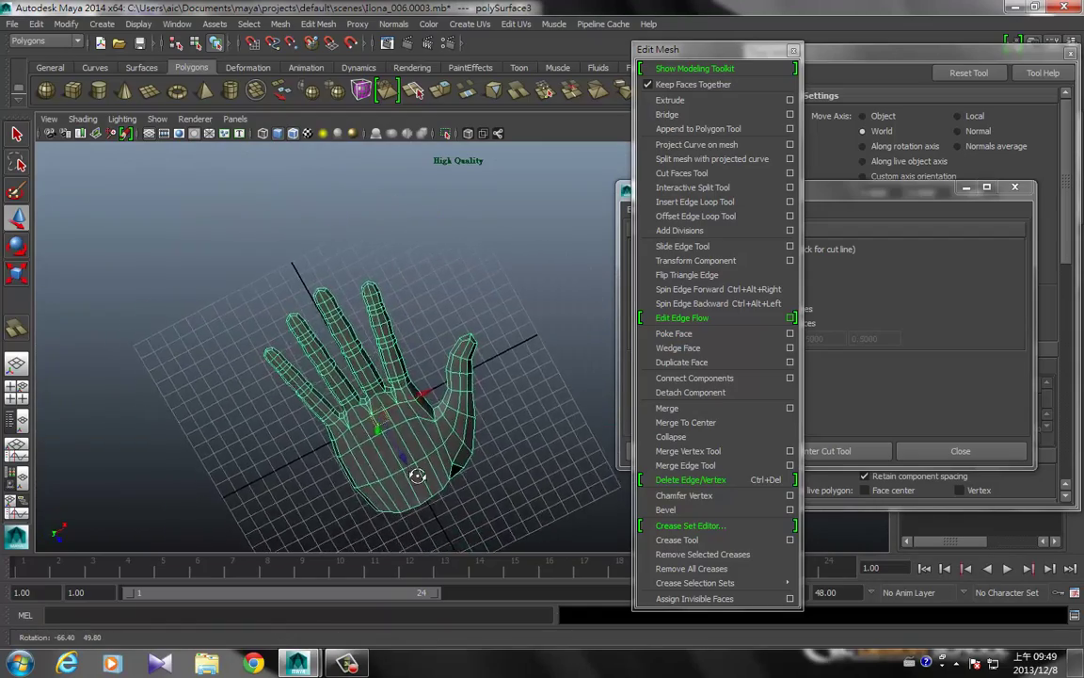
{"action": "mouse_move", "coordinate": [417, 475]}
{"action": "left_mouse_down", "text": "alt"}
{"action": "mouse_move", "coordinate": [504, 468]}
{"action": "mouse_move", "coordinate": [358, 303]}
{"action": "mouse_move", "coordinate": [288, 299]}
{"action": "mouse_move", "coordinate": [403, 295]}
{"action": "left_mouse_up", "text": "alt"}
{"action": "key", "text": "space"}
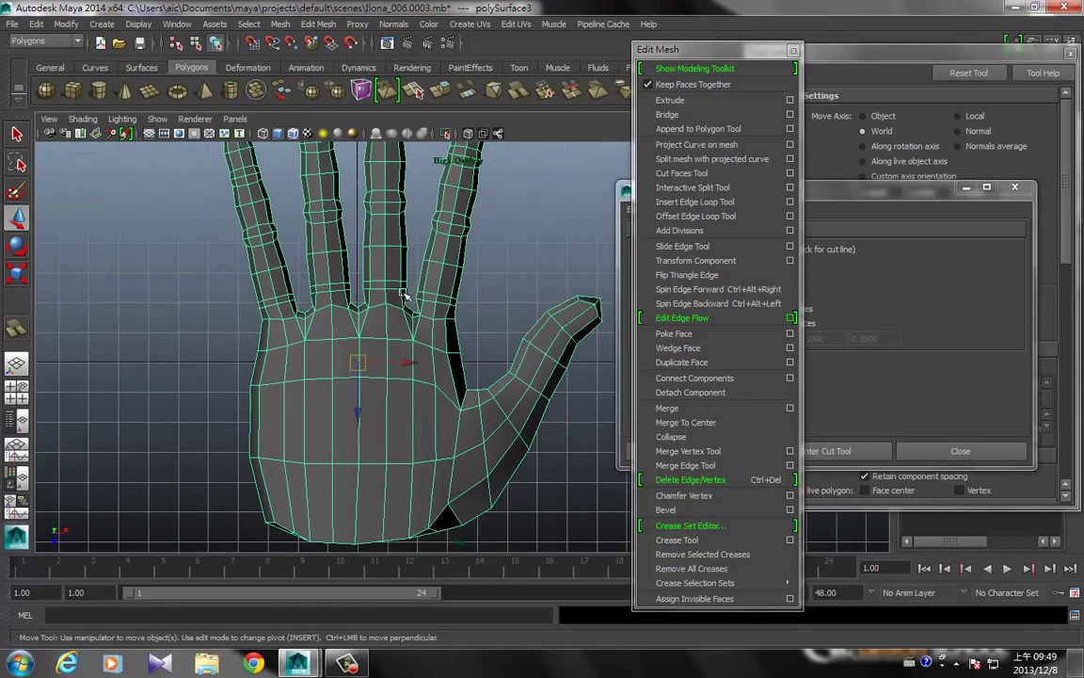
- Select vertices along the left palm edge, nudging one slightly outward
{"action": "right_click_drag", "start_coordinate": [268, 310], "coordinate": [235, 300]}
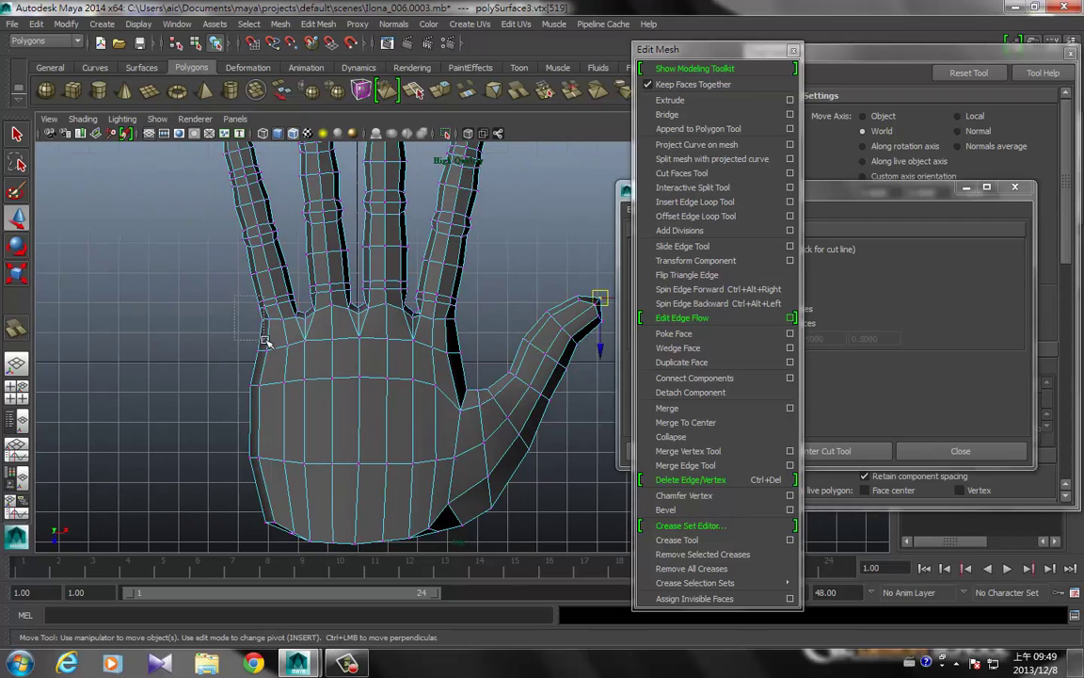
{"action": "left_click_drag", "start_coordinate": [271, 347], "coordinate": [263, 308]}
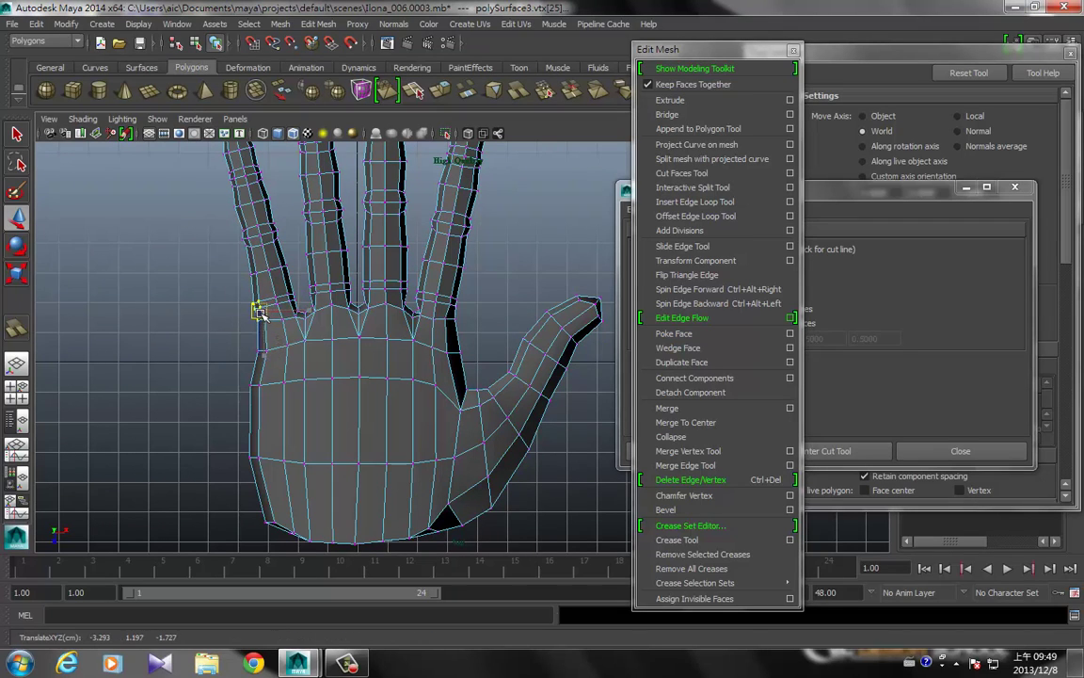
{"action": "left_click", "coordinate": [257, 386]}
{"action": "left_click_drag", "start_coordinate": [256, 388], "coordinate": [255, 384]}
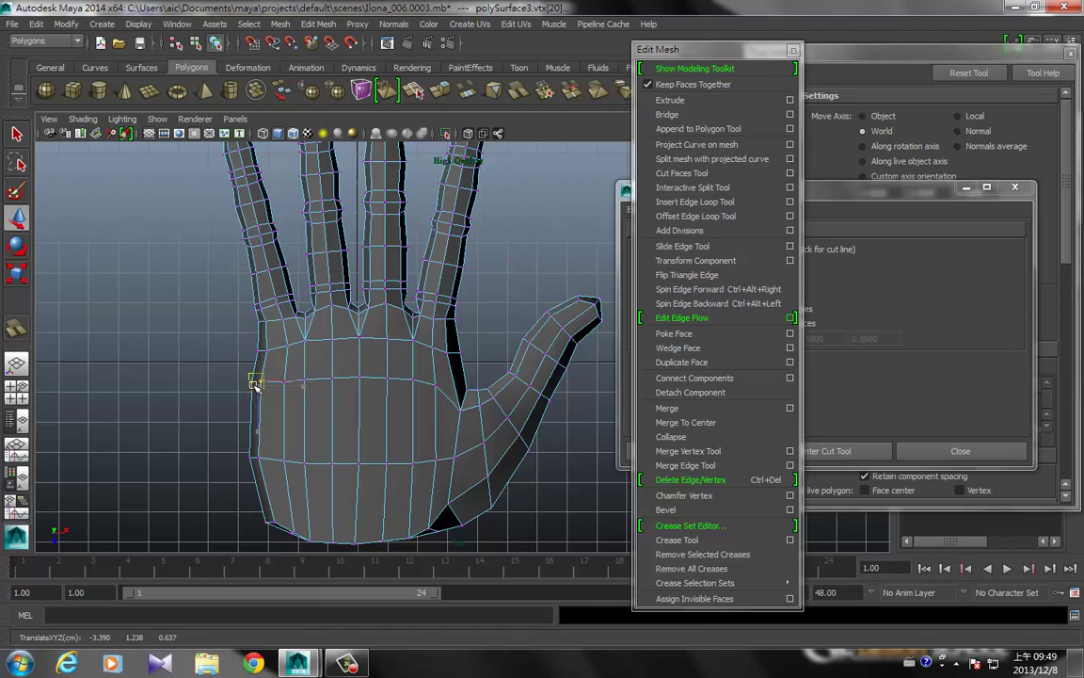
{"action": "left_click", "coordinate": [257, 461]}
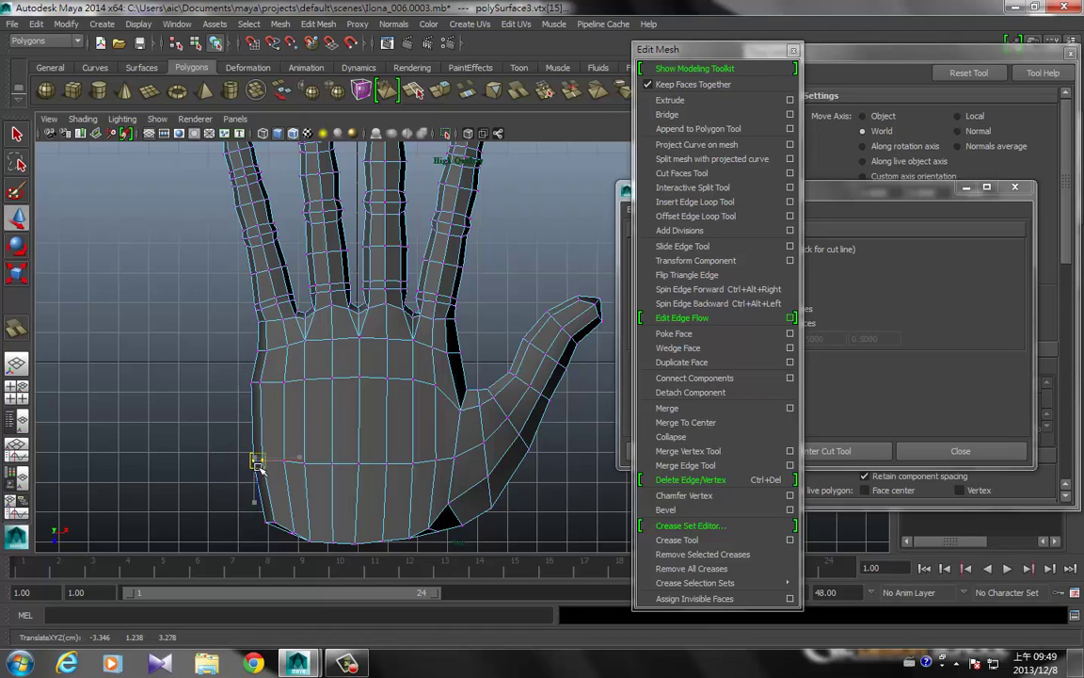
- Select and adjust the vertices at the thumb base and thumb web, then deselect
{"action": "left_click_drag", "start_coordinate": [379, 456], "coordinate": [532, 478], "text": "alt"}
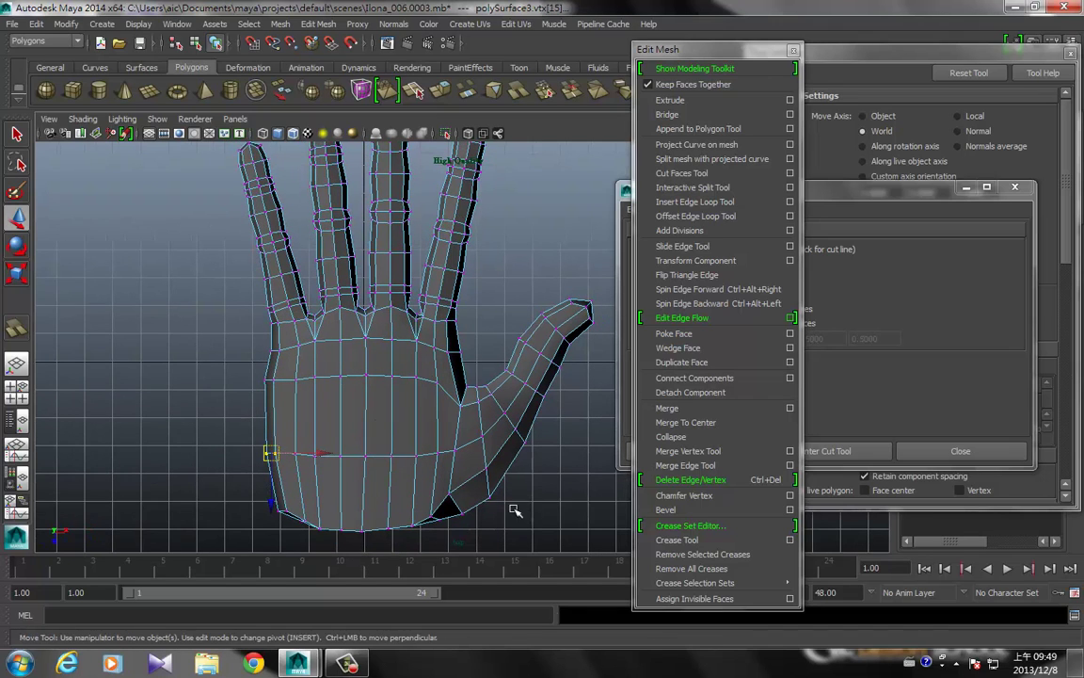
{"action": "left_click_drag", "start_coordinate": [476, 480], "coordinate": [488, 494]}
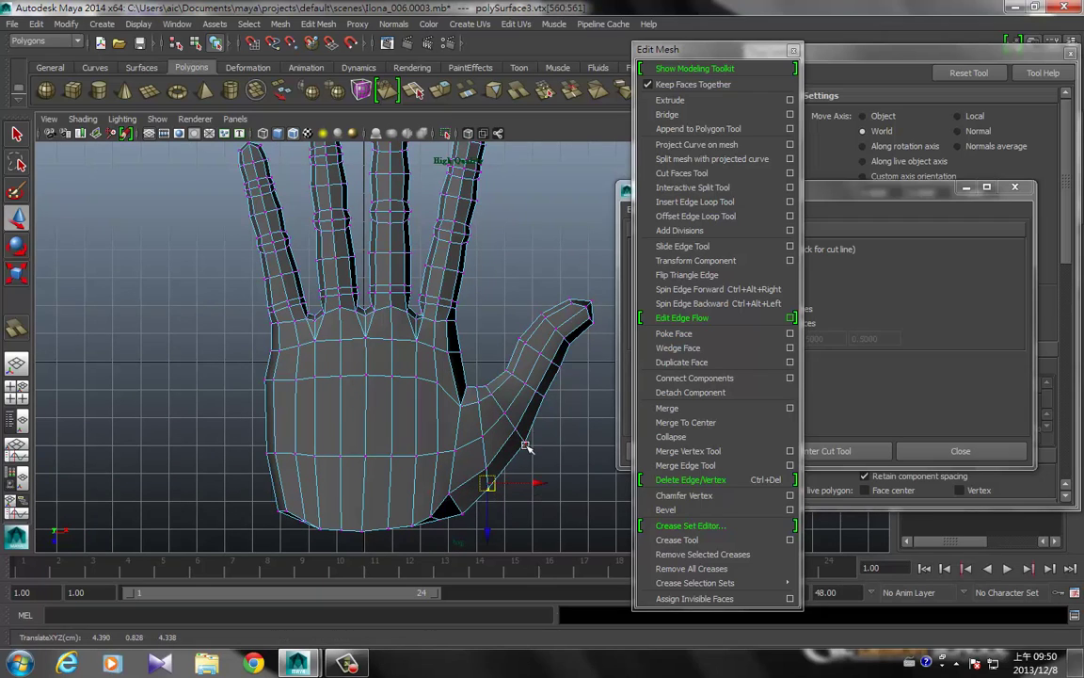
{"action": "left_click", "coordinate": [536, 399]}
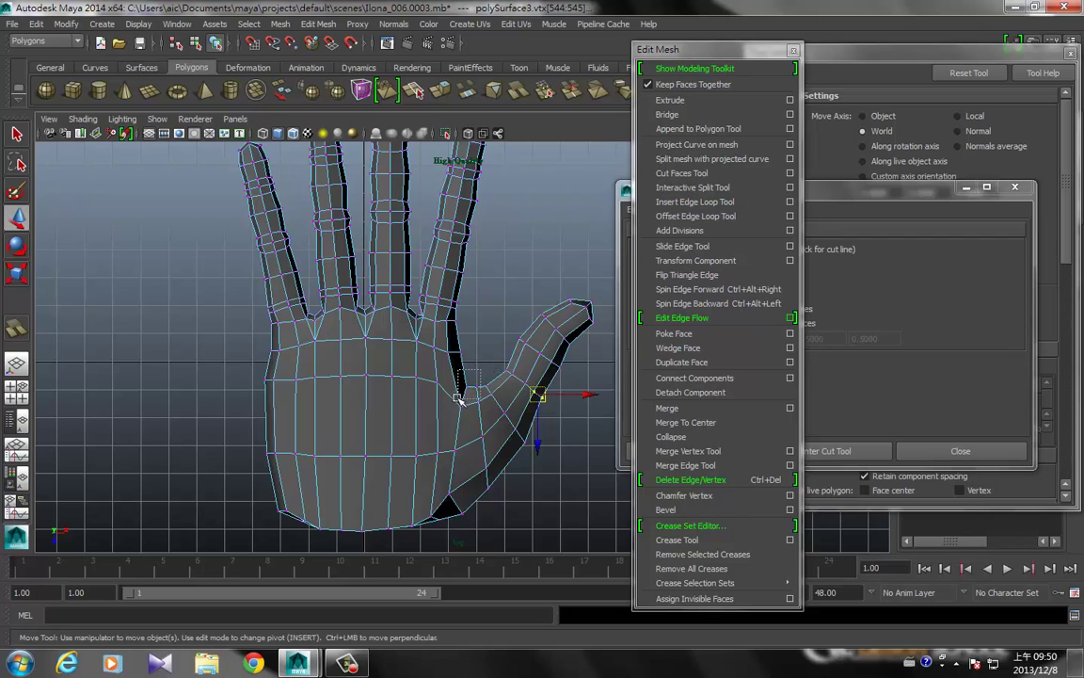
{"action": "left_click", "coordinate": [468, 381]}
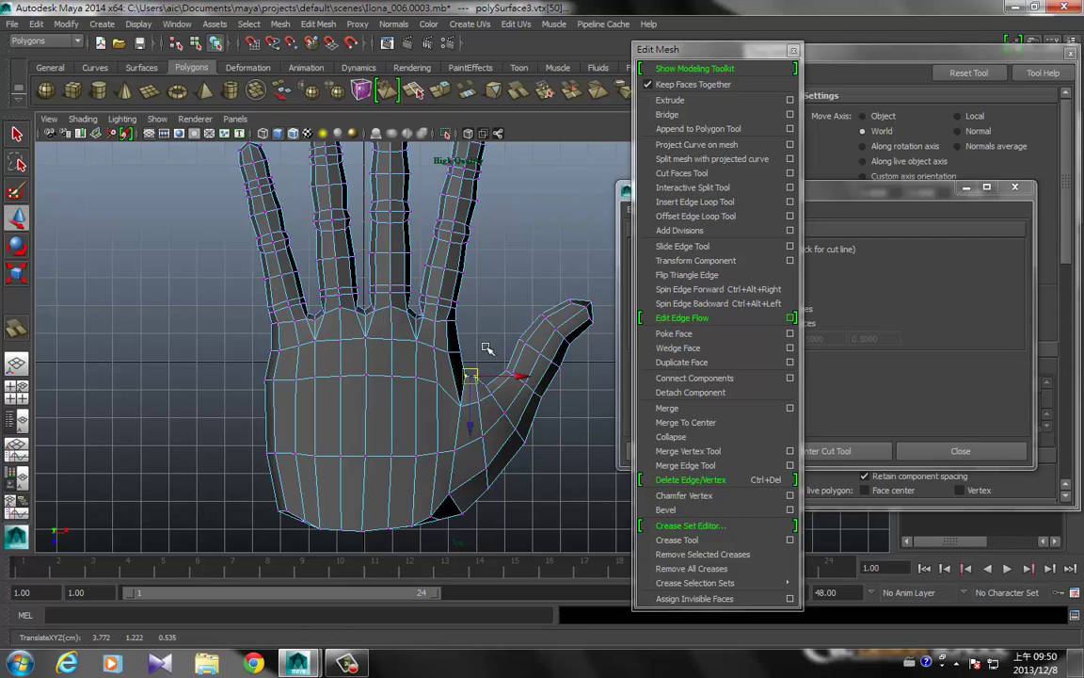
{"action": "left_click_drag", "start_coordinate": [486, 348], "coordinate": [476, 379]}
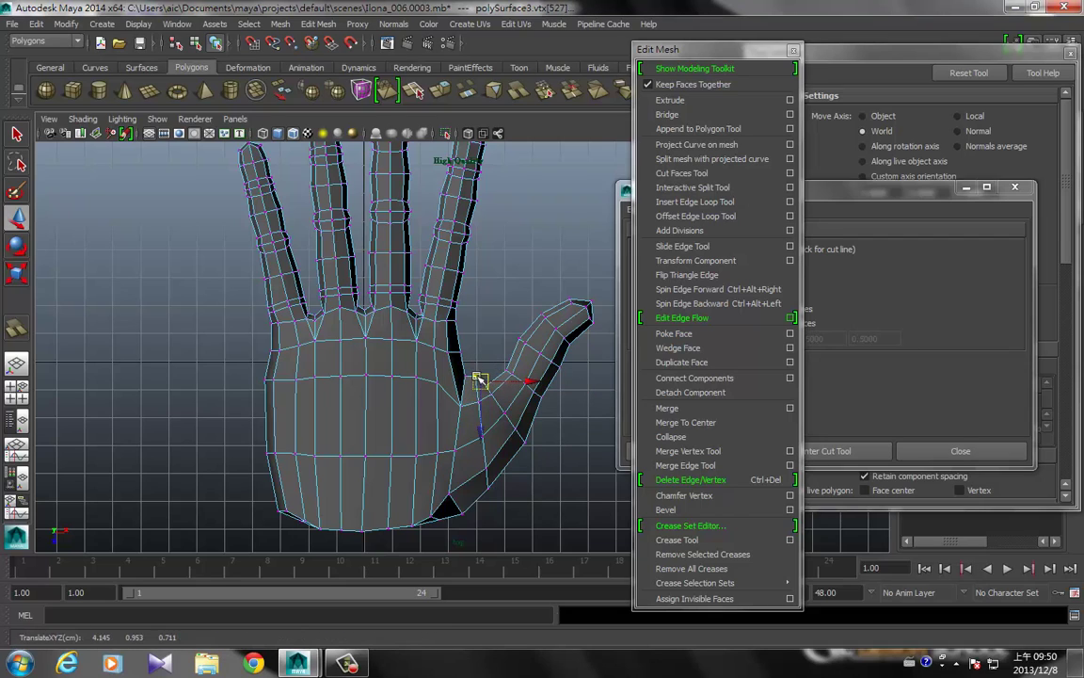
{"action": "left_click", "coordinate": [477, 387]}
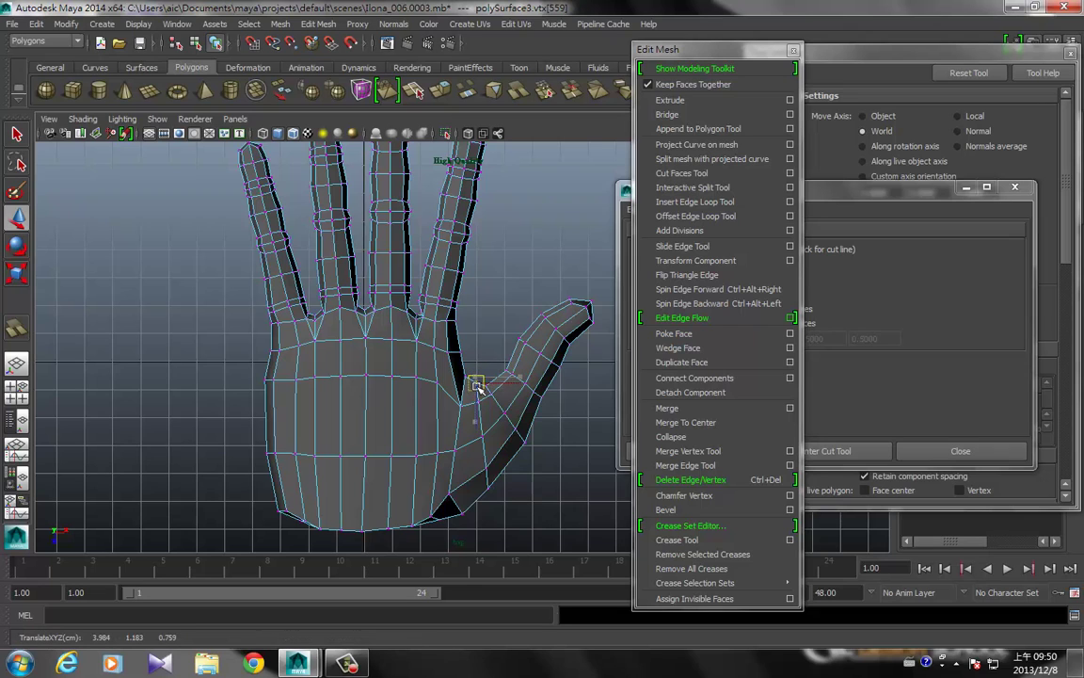
{"action": "left_click", "coordinate": [540, 519]}
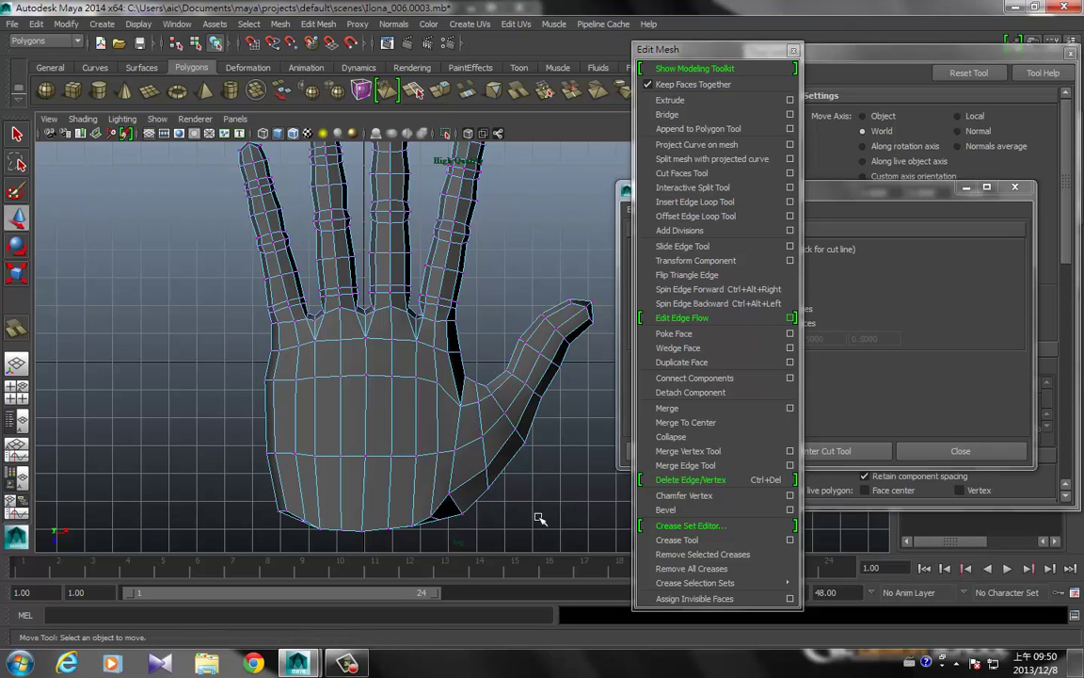
- Select and move the two thumb-tip vertices to taper the thumb
{"action": "left_click_drag", "start_coordinate": [581, 447], "coordinate": [481, 457], "text": "alt"}
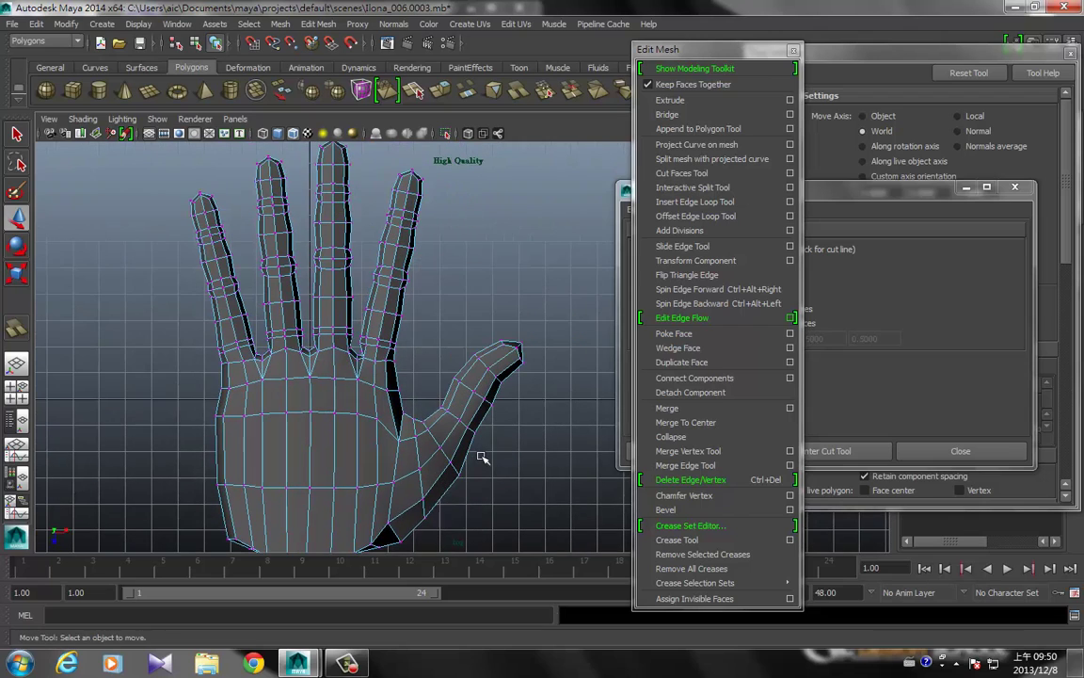
{"action": "left_click_drag", "start_coordinate": [524, 356], "coordinate": [517, 364]}
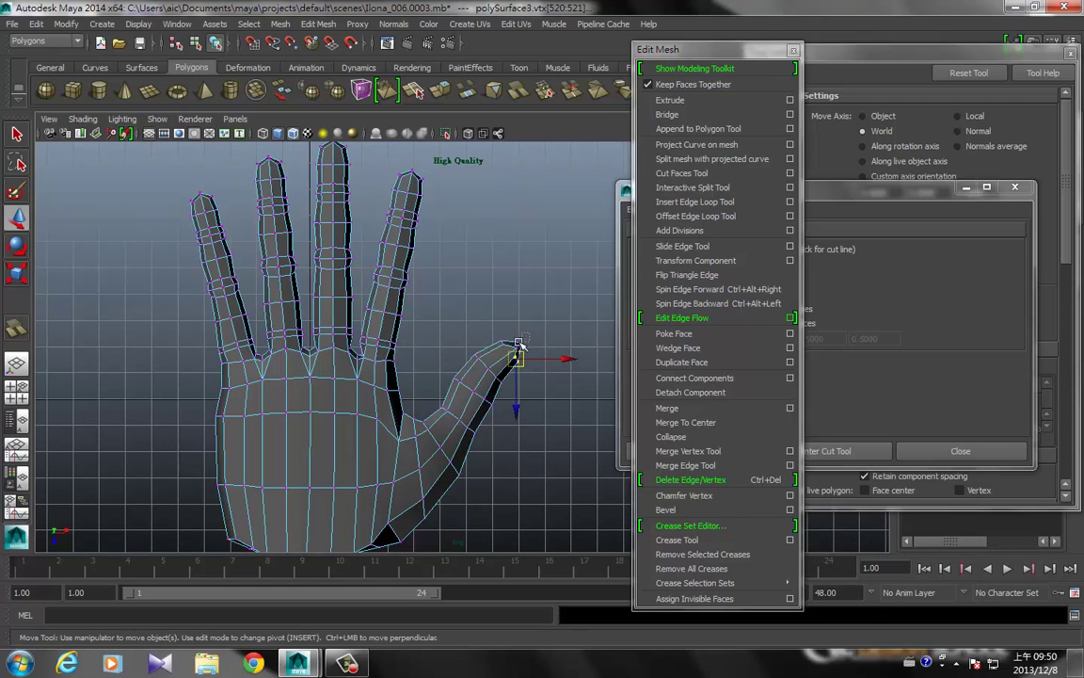
{"action": "left_click", "coordinate": [524, 317]}
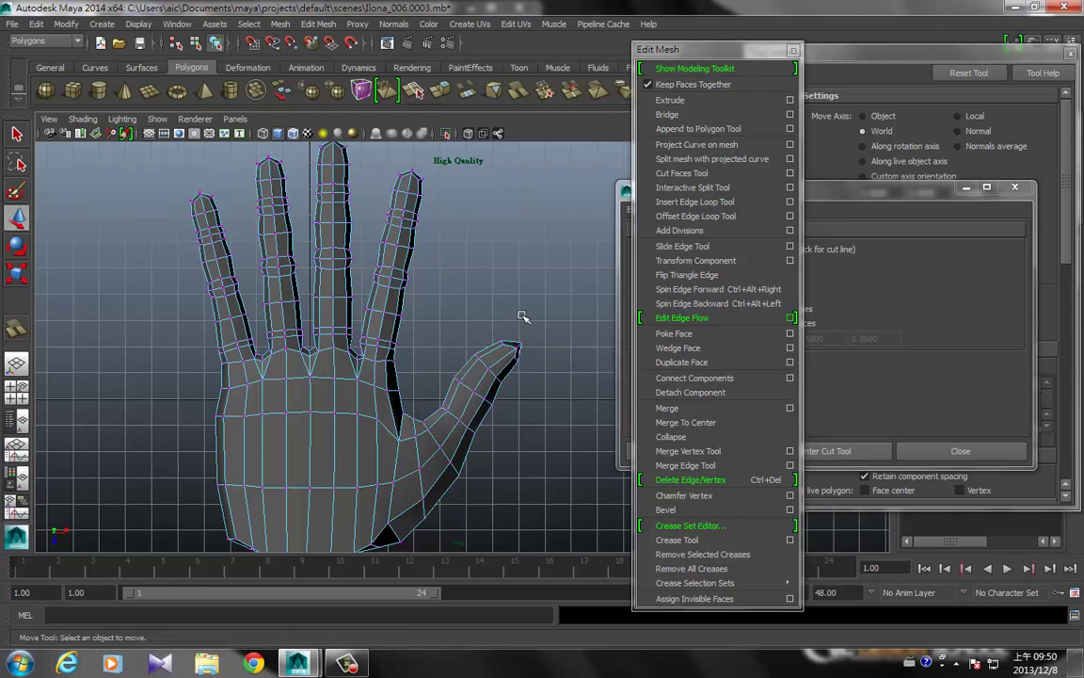
- Select the hand mesh and apply Normals > Soften Edge to all its edges
{"action": "key", "text": "space"}
{"action": "left_click_drag", "start_coordinate": [533, 295], "coordinate": [345, 313], "text": "alt"}
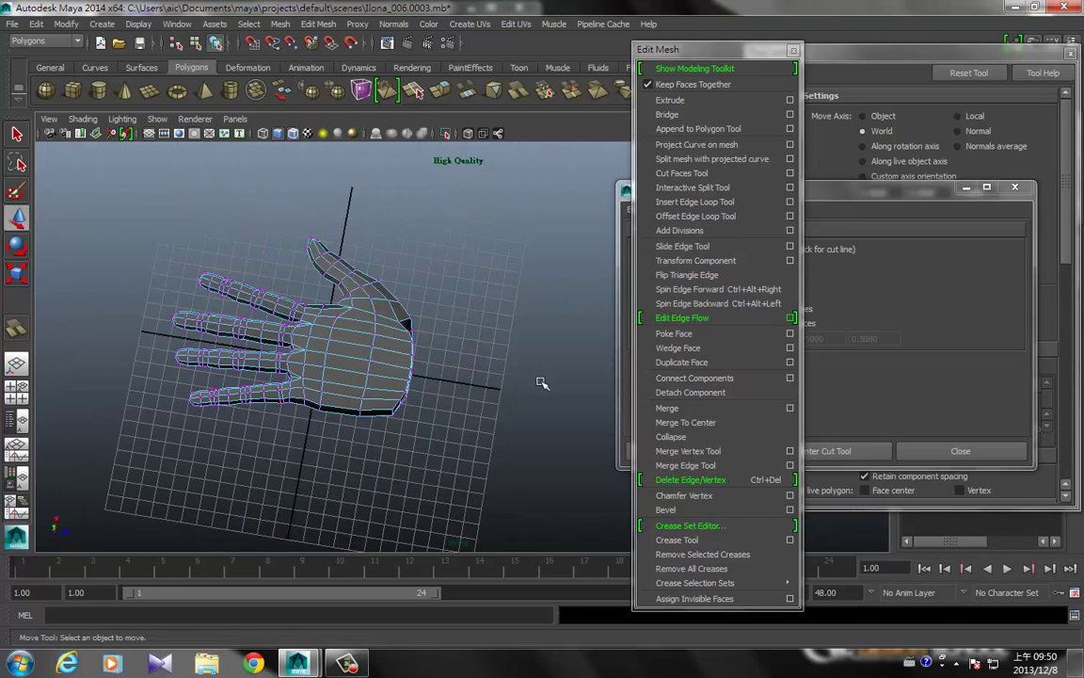
{"action": "right_click_drag", "start_coordinate": [347, 315], "coordinate": [364, 338]}
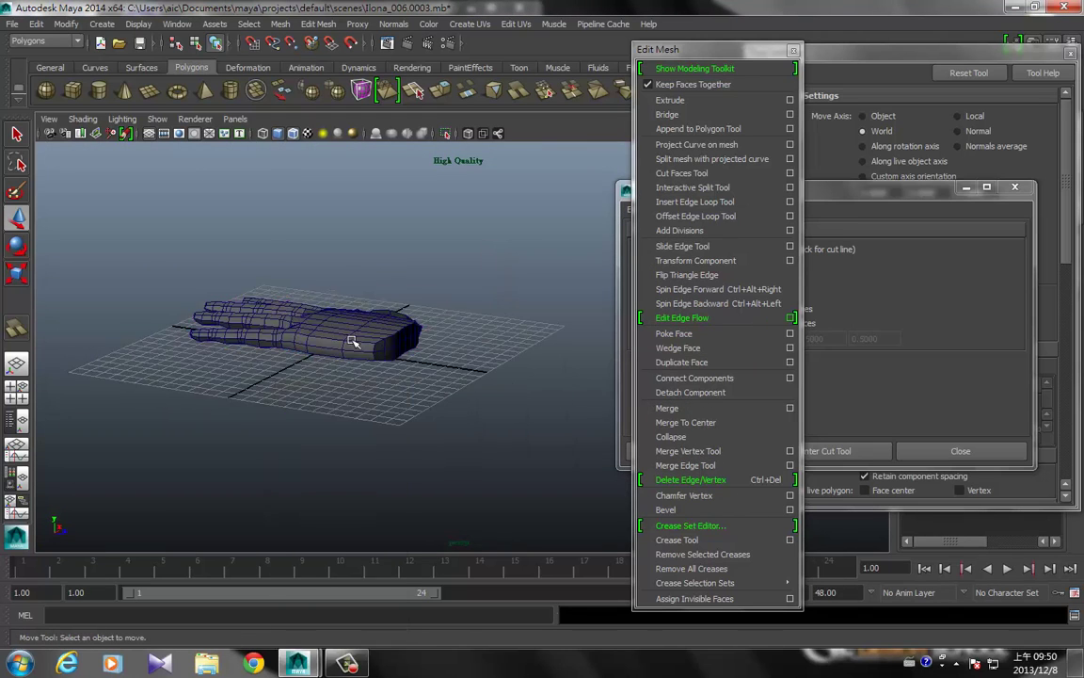
{"action": "left_click_drag", "start_coordinate": [363, 339], "coordinate": [400, 357], "text": "alt"}
{"action": "mouse_move", "coordinate": [400, 357]}
{"action": "right_mouse_down", "text": "alt"}
{"action": "mouse_move", "coordinate": [605, 382]}
{"action": "mouse_move", "coordinate": [471, 340]}
{"action": "right_mouse_up", "text": "alt"}
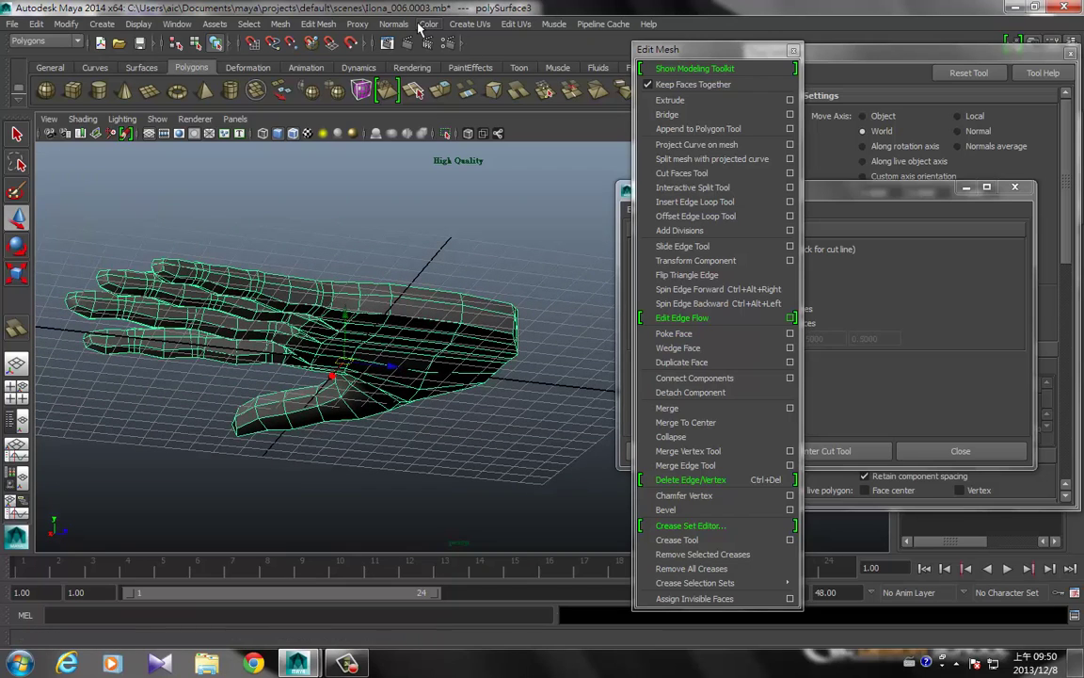
{"action": "left_click", "coordinate": [386, 24]}
{"action": "left_click", "coordinate": [356, 34]}
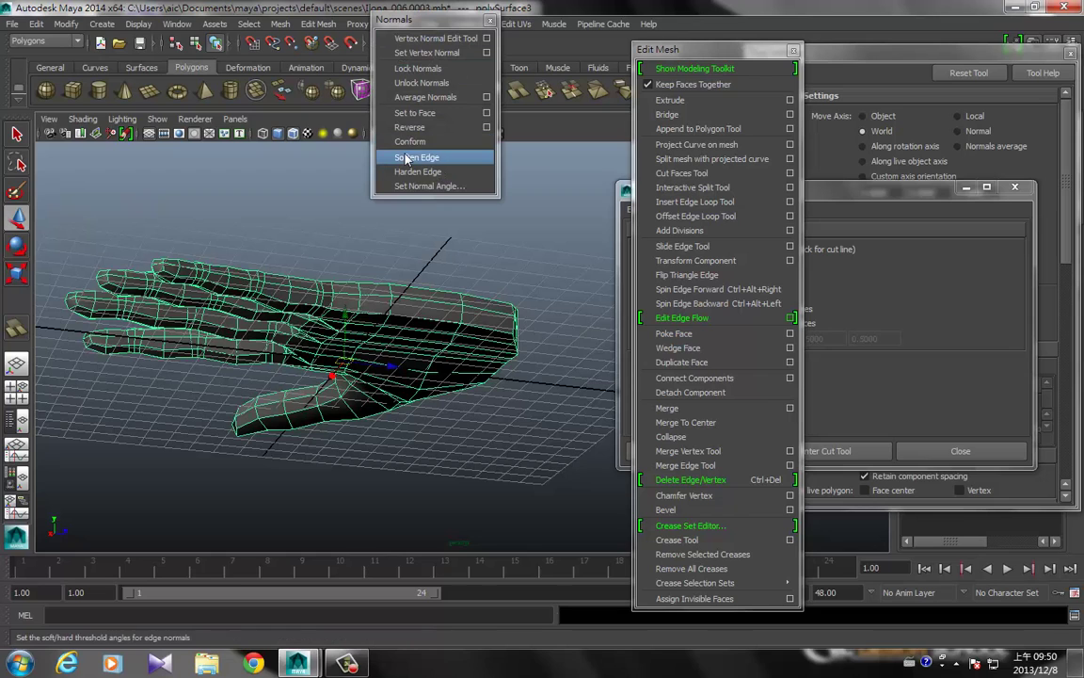
{"action": "left_click", "coordinate": [414, 158]}
- Deselect the hand and orbit around it to check the smooth shading
{"action": "left_click", "coordinate": [380, 235]}
{"action": "mouse_move", "coordinate": [383, 262]}
{"action": "left_mouse_down", "text": "alt"}
{"action": "mouse_move", "coordinate": [431, 317]}
{"action": "mouse_move", "coordinate": [416, 330]}
{"action": "left_mouse_up", "text": "alt"}
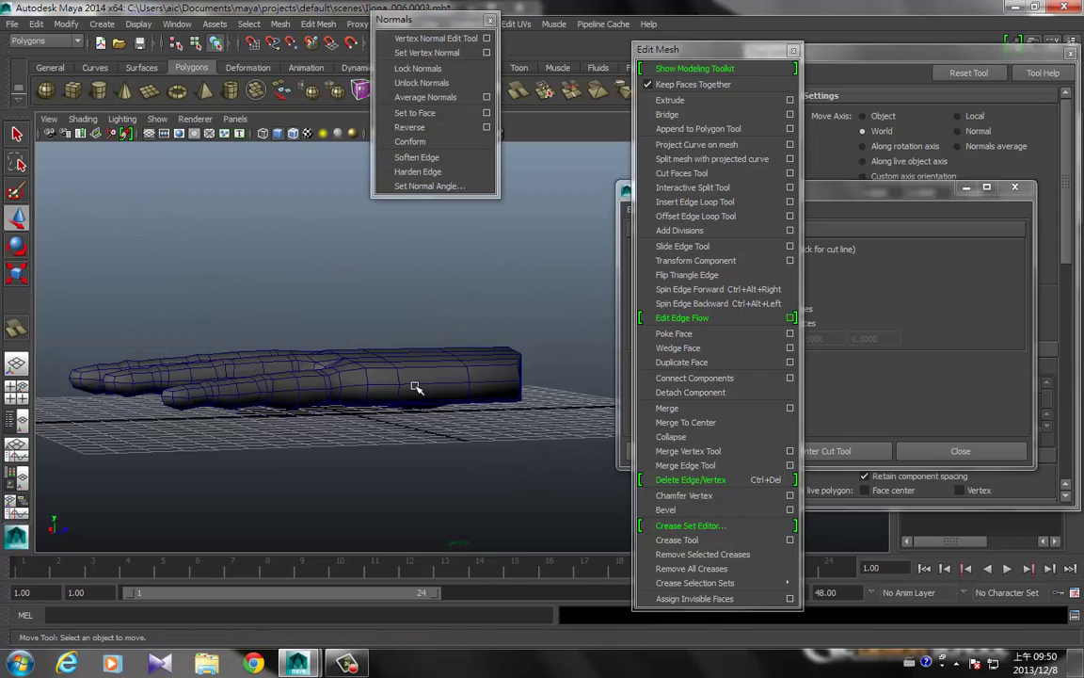
{"action": "right_click_drag", "start_coordinate": [416, 334], "coordinate": [468, 317]}
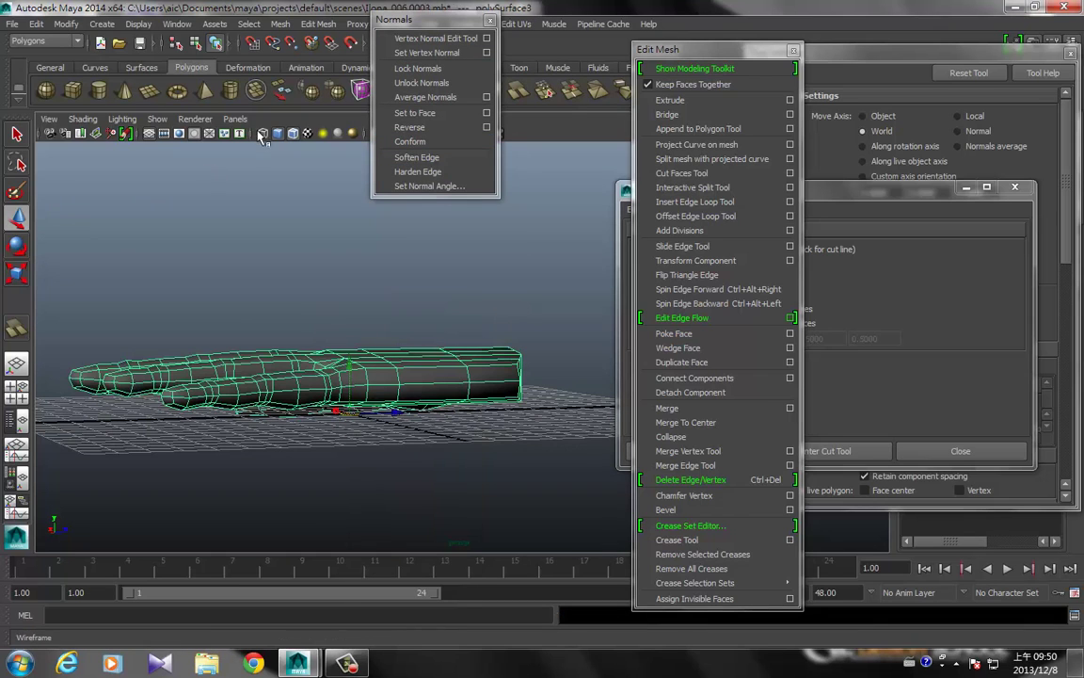
{"action": "left_click", "coordinate": [267, 438]}
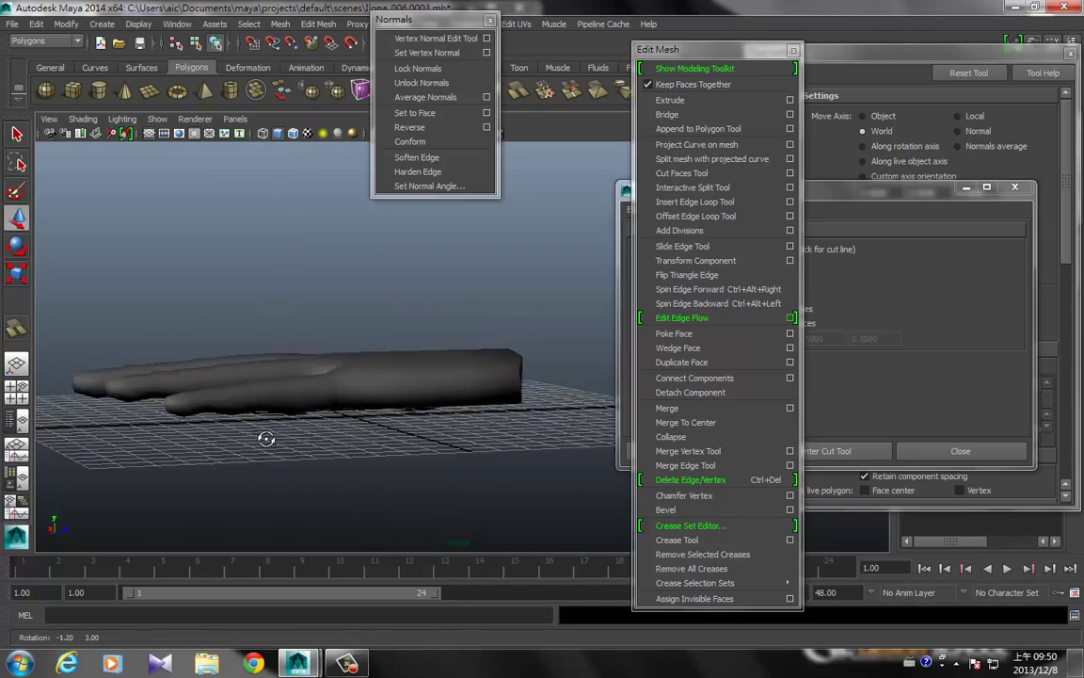
{"action": "mouse_move", "coordinate": [266, 437]}
{"action": "left_mouse_down", "text": "alt"}
{"action": "mouse_move", "coordinate": [291, 460]}
{"action": "mouse_move", "coordinate": [202, 239]}
{"action": "left_mouse_up", "text": "alt"}
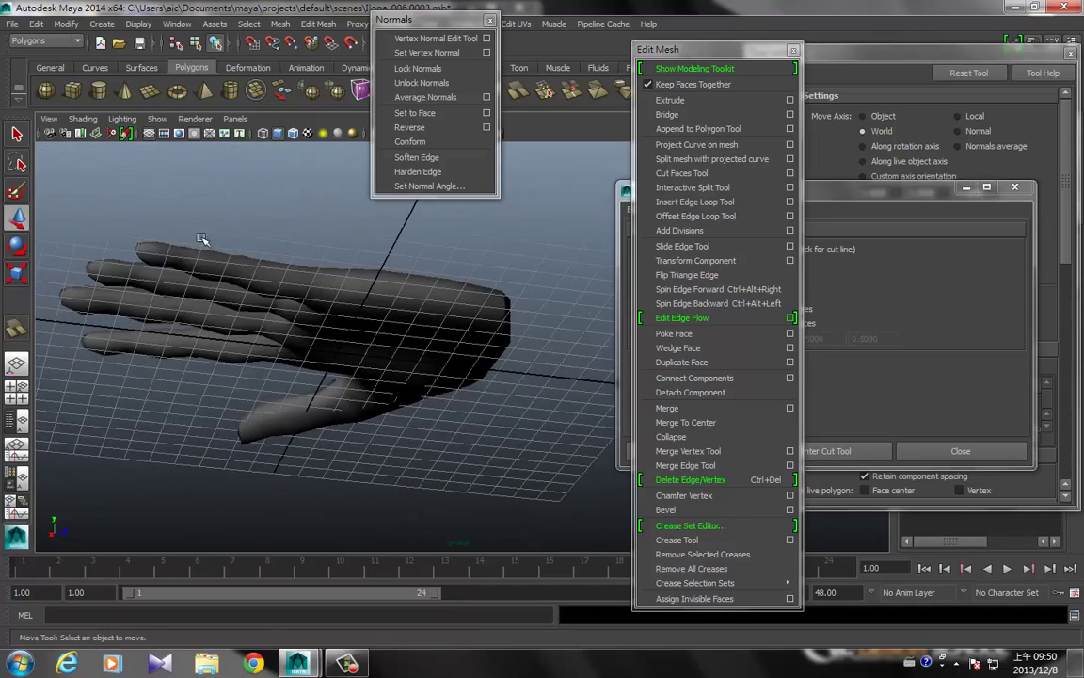
- Uncheck Grid in the viewport Show menu, then reselect the hand mesh
{"action": "left_click", "coordinate": [158, 119]}
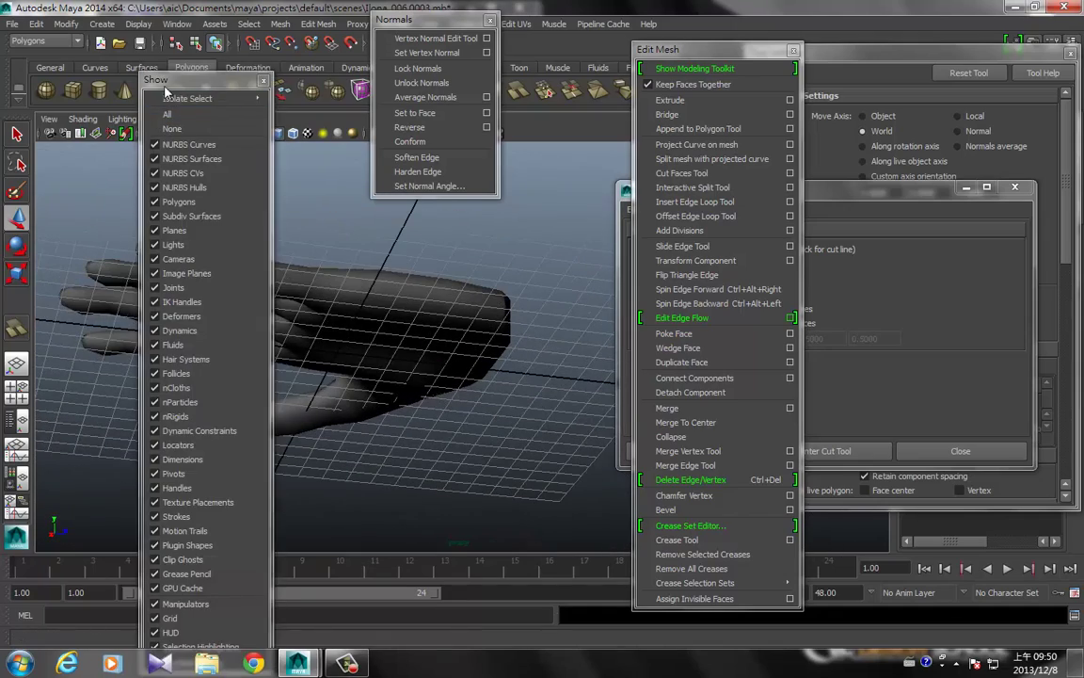
{"action": "left_click", "coordinate": [188, 94]}
{"action": "mouse_move", "coordinate": [540, 77]}
{"action": "left_mouse_down"}
{"action": "mouse_move", "coordinate": [981, 77]}
{"action": "mouse_move", "coordinate": [906, 64]}
{"action": "left_mouse_up"}
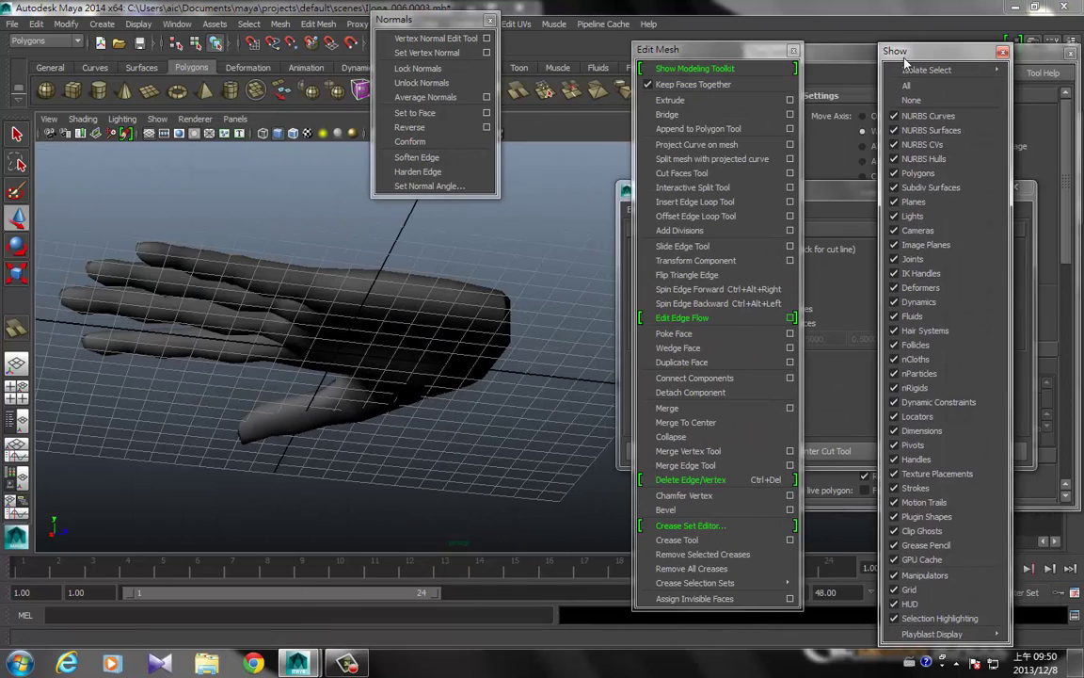
{"action": "left_click", "coordinate": [910, 589]}
{"action": "mouse_move", "coordinate": [260, 367]}
{"action": "left_mouse_down", "text": "alt"}
{"action": "mouse_move", "coordinate": [279, 307]}
{"action": "mouse_move", "coordinate": [266, 346]}
{"action": "left_mouse_up", "text": "alt"}
{"action": "left_click", "coordinate": [375, 327]}
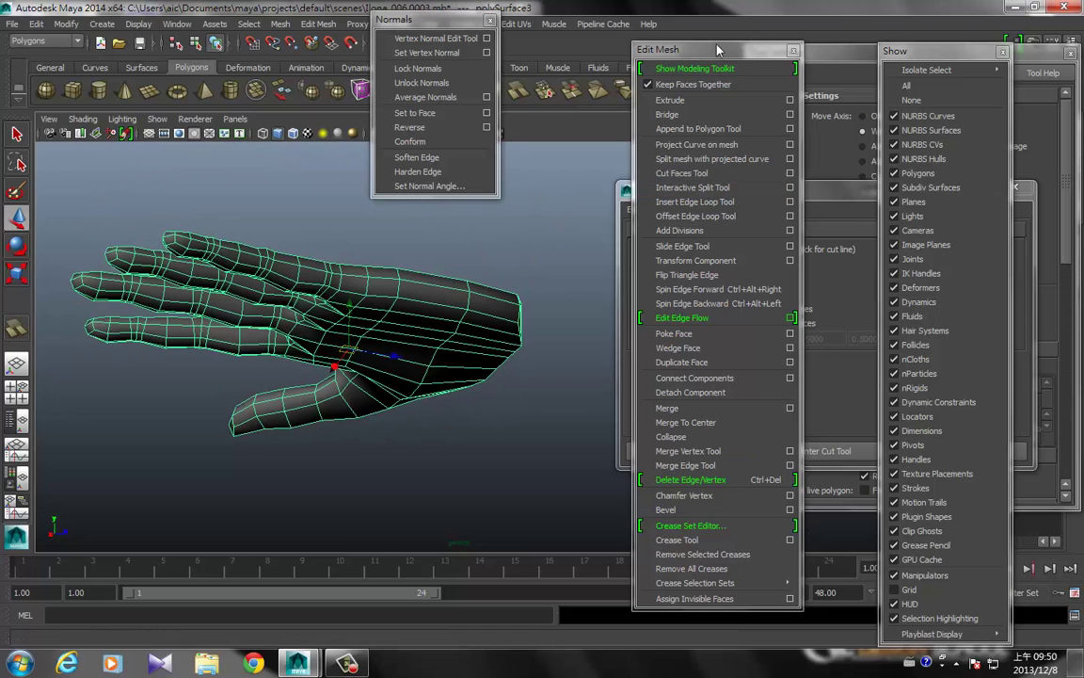
- Close the floating Edit Mesh and Cut Faces option windows
{"action": "left_click", "coordinate": [793, 50]}
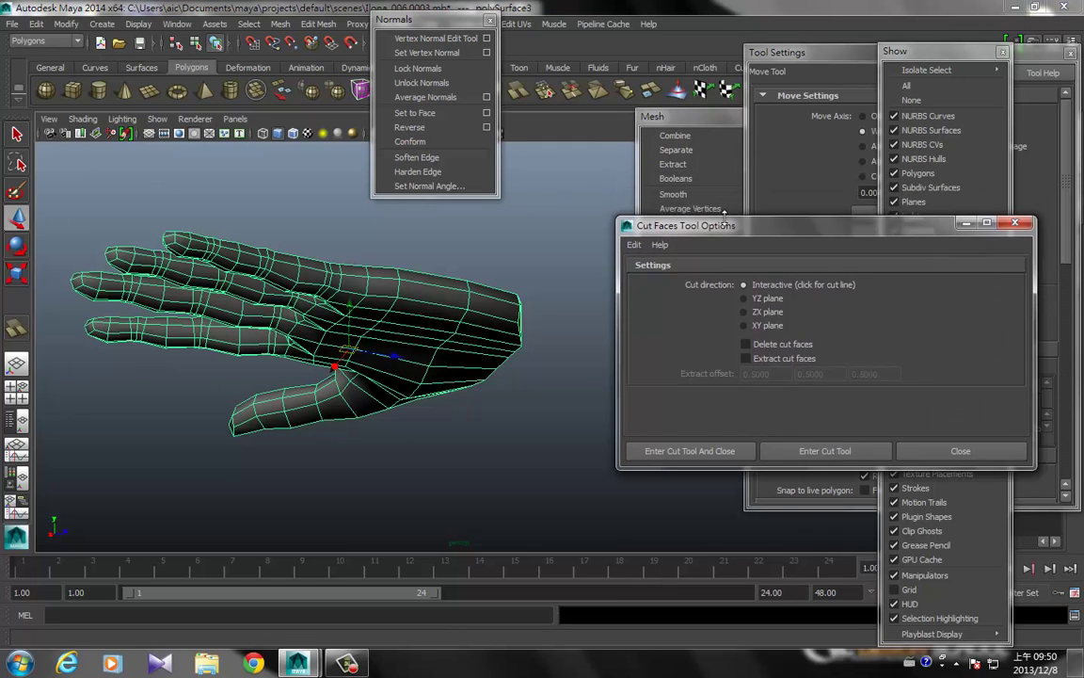
{"action": "left_click_drag", "start_coordinate": [770, 189], "coordinate": [150, 447]}
{"action": "left_click", "coordinate": [403, 445]}
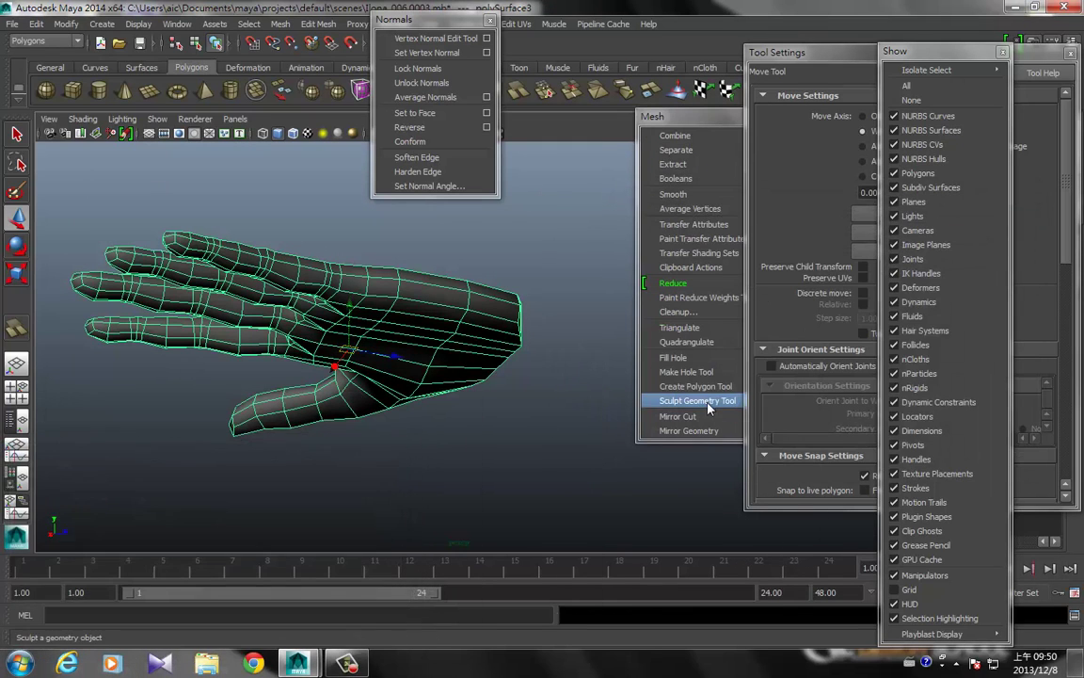
- Activate the Sculpt Geometry Tool with opacity 0.1257 and radius 1.5288
{"action": "left_click", "coordinate": [698, 401]}
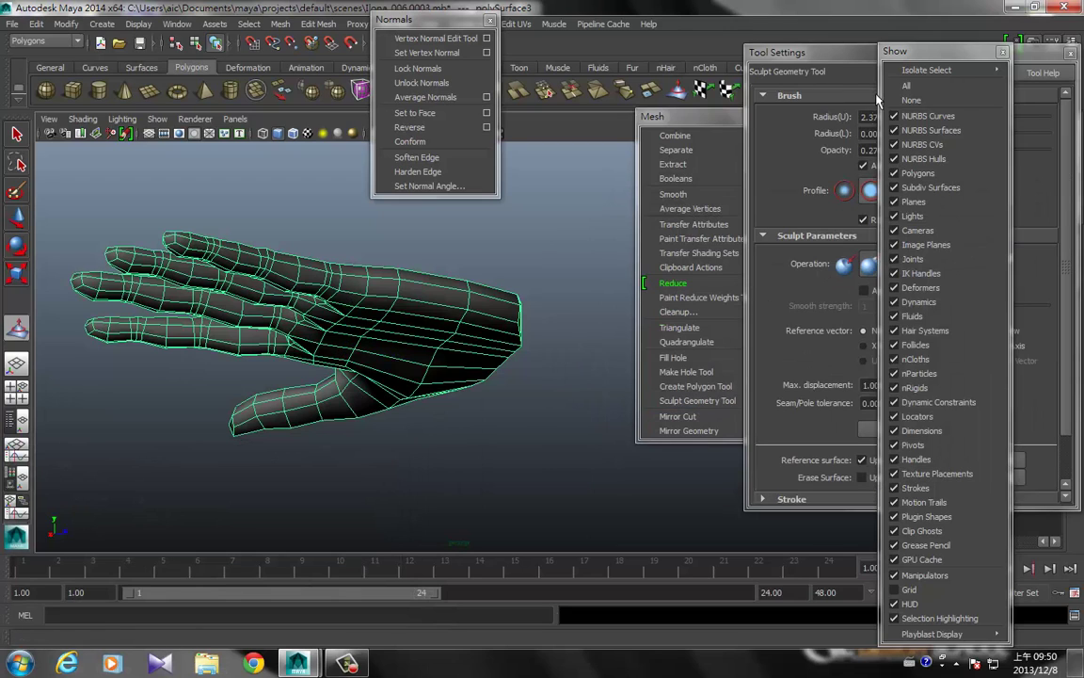
{"action": "left_click_drag", "start_coordinate": [828, 58], "coordinate": [760, 78]}
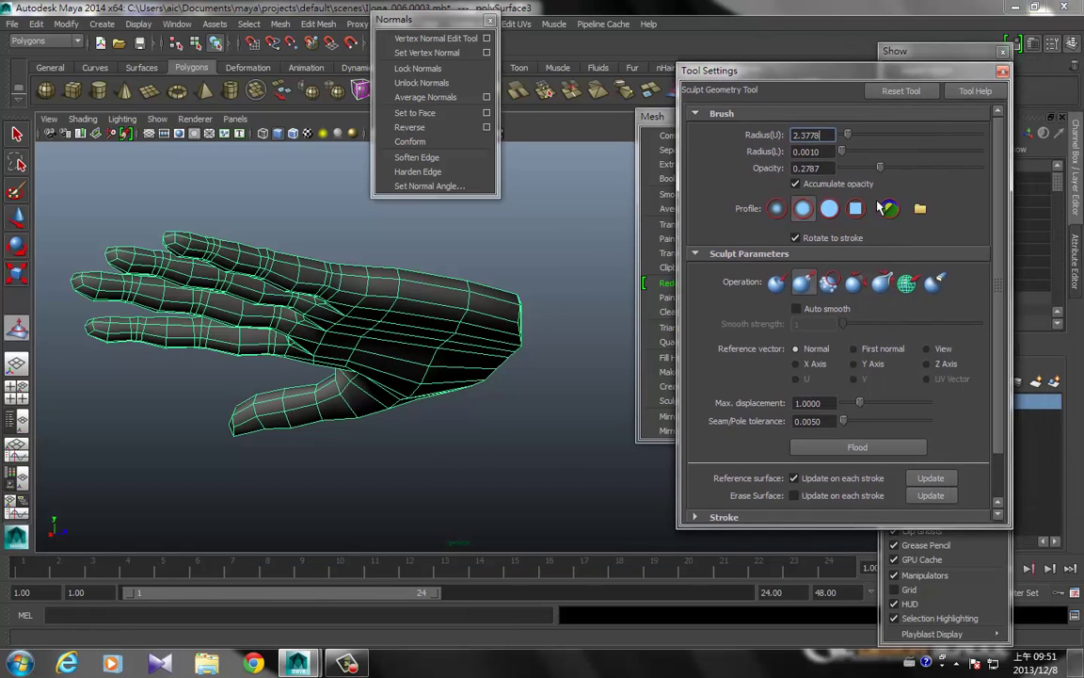
{"action": "left_click_drag", "start_coordinate": [869, 173], "coordinate": [859, 172]}
{"action": "mouse_move", "coordinate": [254, 428]}
{"action": "left_mouse_down", "text": "alt"}
{"action": "mouse_move", "coordinate": [480, 335]}
{"action": "mouse_move", "coordinate": [496, 315]}
{"action": "mouse_move", "coordinate": [511, 324]}
{"action": "left_mouse_up", "text": "alt"}
- Orbit around the hand to inspect the palm and the sides of the fingers
{"action": "mouse_move", "coordinate": [572, 403]}
{"action": "left_mouse_down", "text": "alt"}
{"action": "mouse_move", "coordinate": [563, 411]}
{"action": "mouse_move", "coordinate": [523, 365]}
{"action": "mouse_move", "coordinate": [513, 325]}
{"action": "left_mouse_up", "text": "alt"}
{"action": "mouse_move", "coordinate": [530, 402]}
{"action": "left_mouse_down", "text": "alt"}
{"action": "mouse_move", "coordinate": [580, 368]}
{"action": "mouse_move", "coordinate": [556, 407]}
{"action": "mouse_move", "coordinate": [449, 285]}
{"action": "left_mouse_up", "text": "alt"}
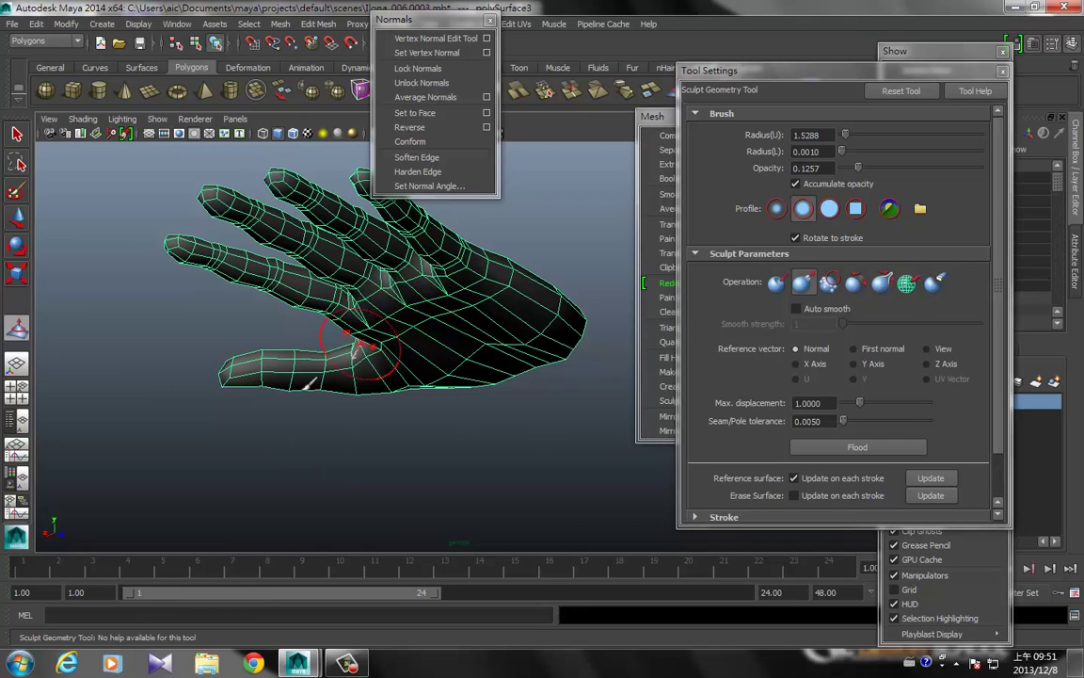
{"action": "mouse_move", "coordinate": [530, 387]}
{"action": "left_mouse_down", "text": "alt"}
{"action": "mouse_move", "coordinate": [550, 417]}
{"action": "mouse_move", "coordinate": [543, 426]}
{"action": "mouse_move", "coordinate": [428, 365]}
{"action": "left_mouse_up", "text": "alt"}
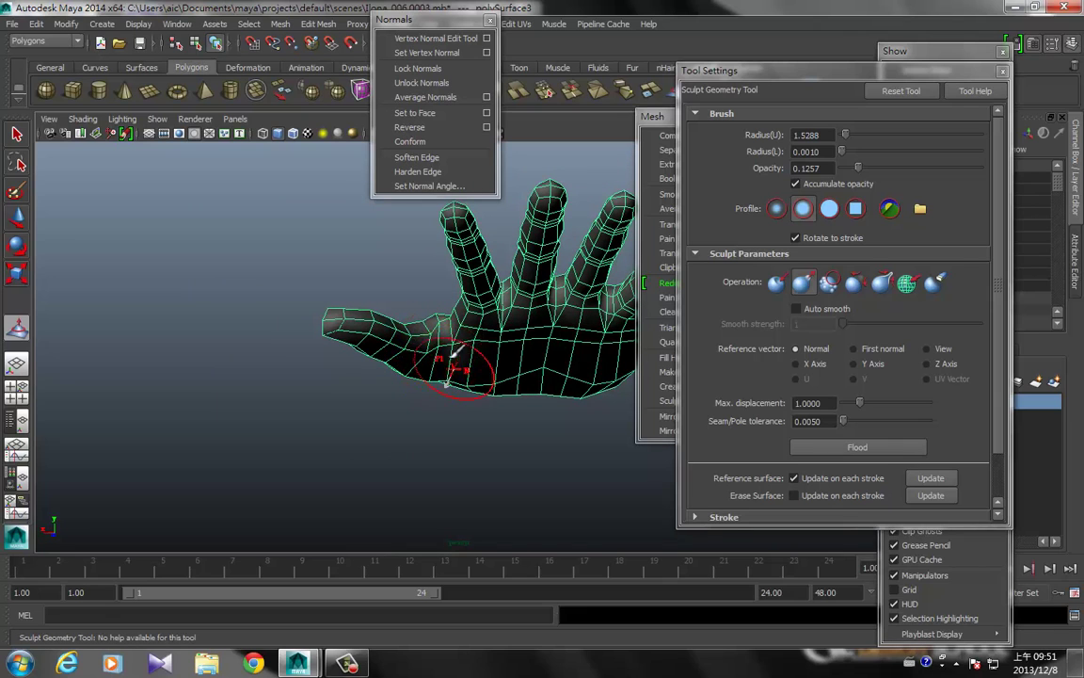
{"action": "mouse_move", "coordinate": [450, 361]}
{"action": "left_mouse_down", "text": "alt"}
{"action": "mouse_move", "coordinate": [478, 478]}
{"action": "mouse_move", "coordinate": [470, 448]}
{"action": "mouse_move", "coordinate": [443, 453]}
{"action": "mouse_move", "coordinate": [429, 421]}
{"action": "mouse_move", "coordinate": [441, 362]}
{"action": "mouse_move", "coordinate": [452, 416]}
{"action": "mouse_move", "coordinate": [375, 455]}
{"action": "mouse_move", "coordinate": [387, 427]}
{"action": "mouse_move", "coordinate": [407, 417]}
{"action": "left_mouse_up", "text": "alt"}
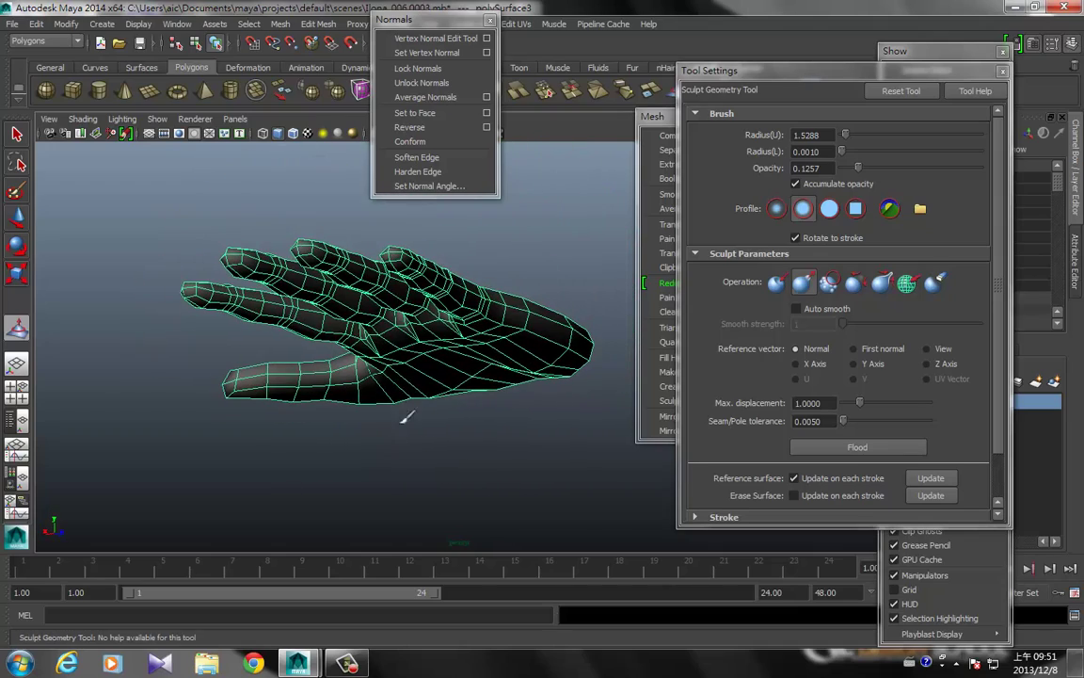
{"action": "mouse_move", "coordinate": [386, 354]}
{"action": "left_mouse_down", "text": "alt"}
{"action": "mouse_move", "coordinate": [431, 426]}
{"action": "mouse_move", "coordinate": [477, 392]}
{"action": "mouse_move", "coordinate": [479, 513]}
{"action": "mouse_move", "coordinate": [246, 330]}
{"action": "mouse_move", "coordinate": [337, 374]}
{"action": "mouse_move", "coordinate": [225, 368]}
{"action": "mouse_move", "coordinate": [234, 356]}
{"action": "mouse_move", "coordinate": [225, 305]}
{"action": "mouse_move", "coordinate": [215, 303]}
{"action": "mouse_move", "coordinate": [250, 353]}
{"action": "left_mouse_up", "text": "alt"}
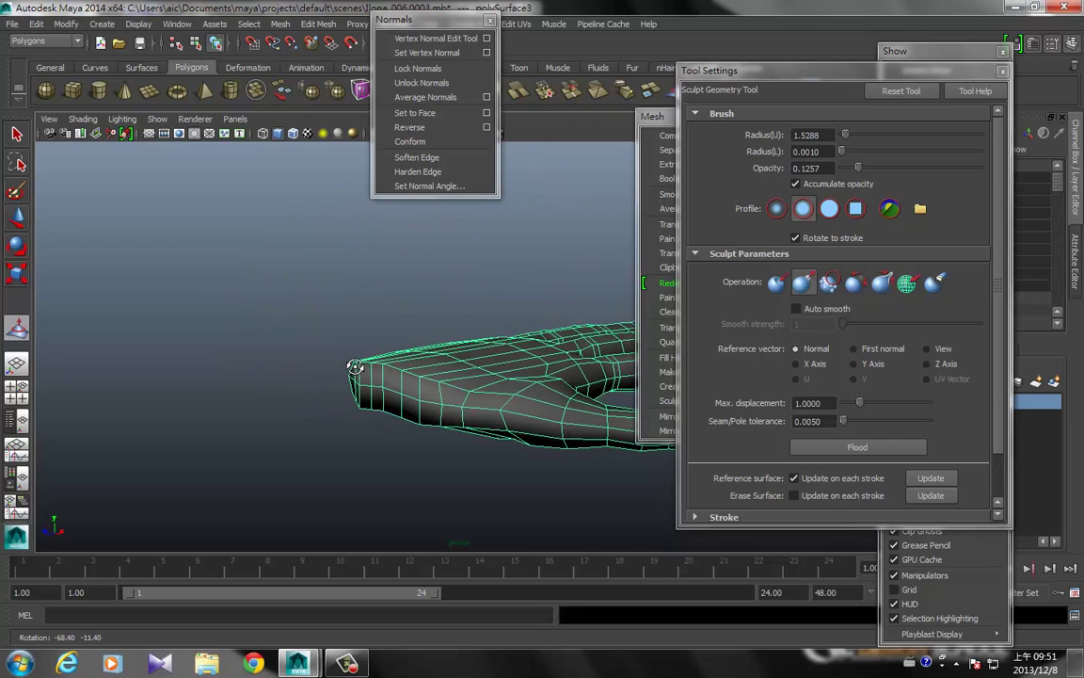
{"action": "right_click_drag", "start_coordinate": [249, 353], "coordinate": [262, 361], "text": "alt"}
{"action": "mouse_move", "coordinate": [262, 361]}
{"action": "left_mouse_down", "text": "alt"}
{"action": "mouse_move", "coordinate": [285, 387]}
{"action": "mouse_move", "coordinate": [293, 341]}
{"action": "left_mouse_up", "text": "alt"}
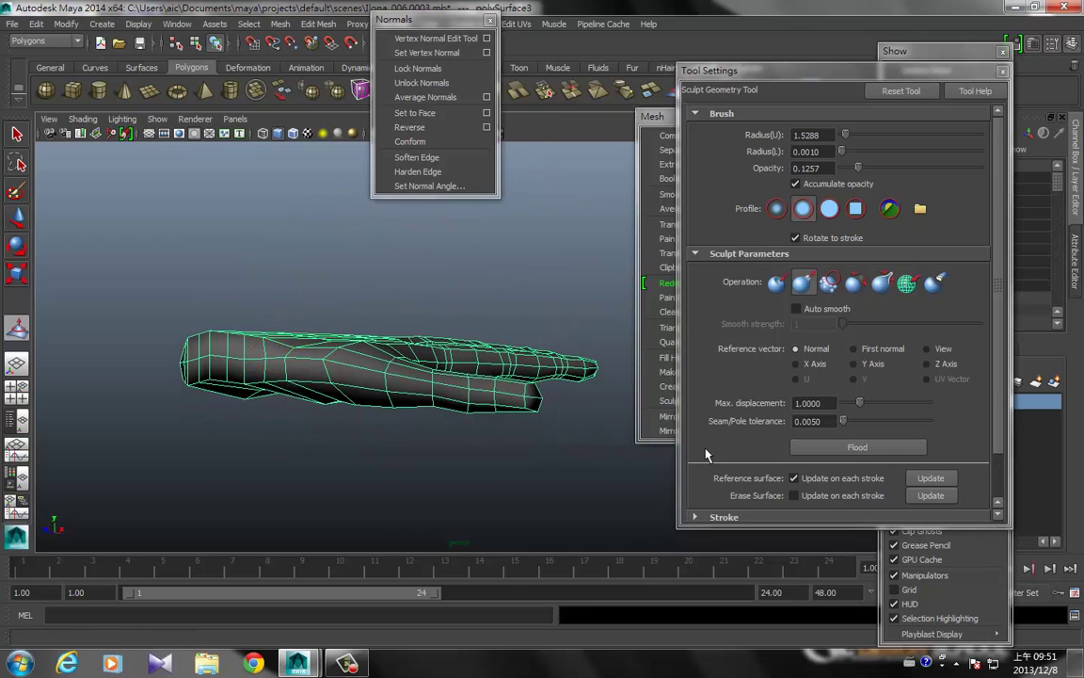
- Switch to selection mode and use the marking menu to change component modes on the mesh
{"action": "key", "text": "q"}
{"action": "mouse_move", "coordinate": [327, 357]}
{"action": "right_mouse_down", "text": "alt"}
{"action": "mouse_move", "coordinate": [500, 288]}
{"action": "mouse_move", "coordinate": [438, 386]}
{"action": "right_mouse_up", "text": "alt"}
{"action": "left_click_drag", "start_coordinate": [438, 386], "coordinate": [395, 434], "text": "alt"}
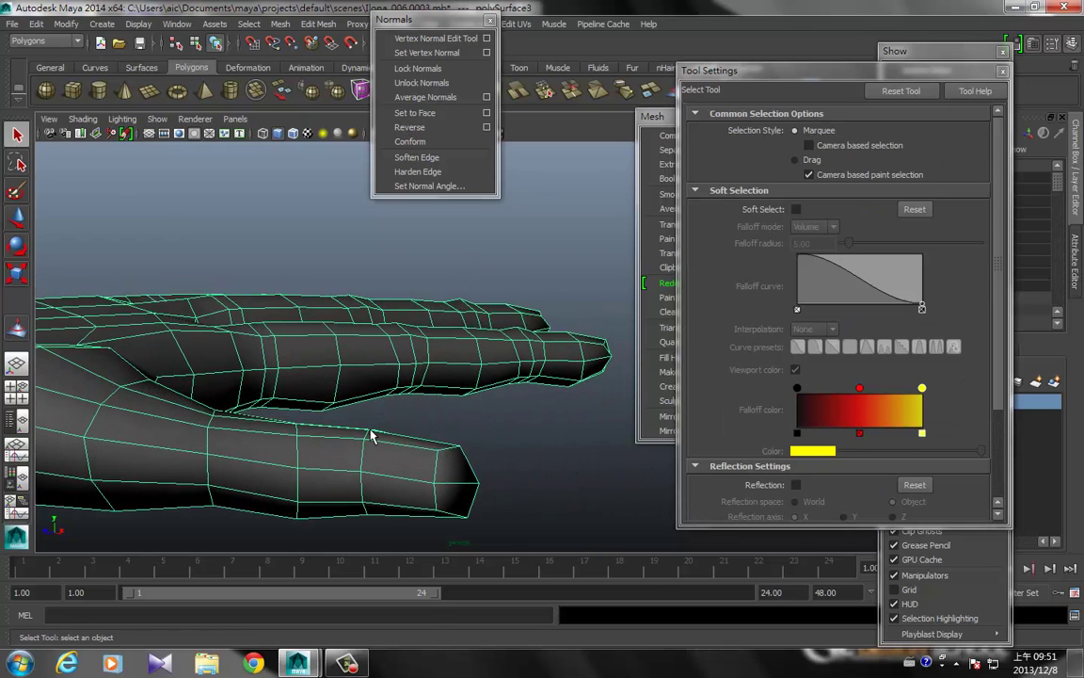
{"action": "right_click_drag", "start_coordinate": [372, 435], "coordinate": [310, 331]}
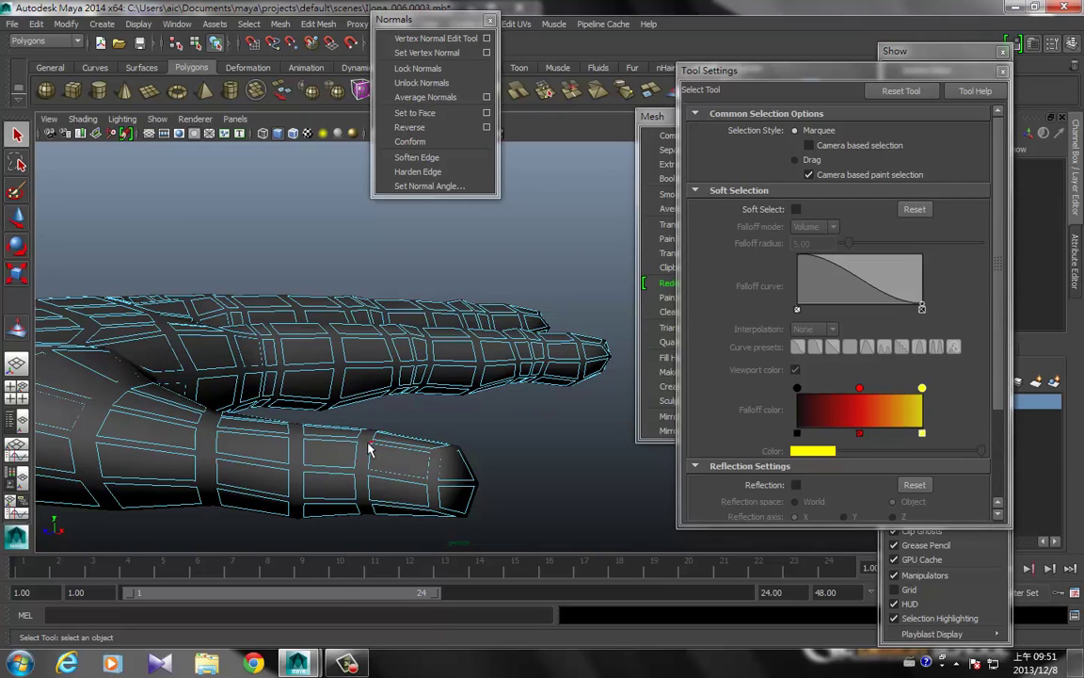
{"action": "right_click_drag", "start_coordinate": [367, 450], "coordinate": [301, 325]}
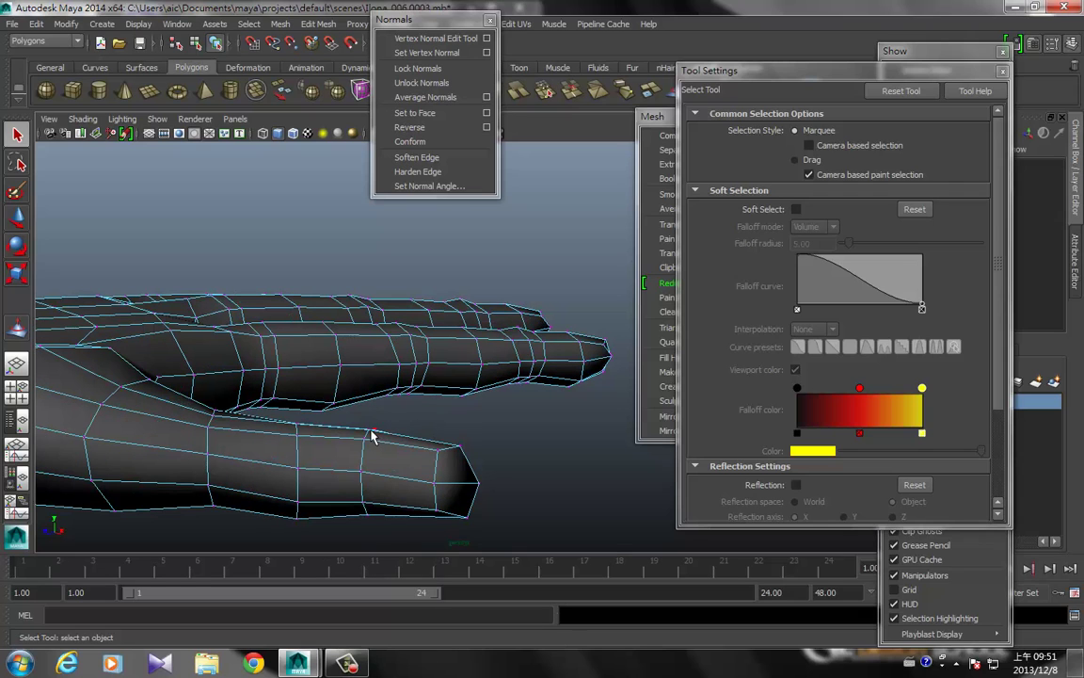
- Move individual vertices along the lower finger edge up and down
{"action": "left_click", "coordinate": [369, 434]}
{"action": "left_click_drag", "start_coordinate": [399, 483], "coordinate": [391, 474], "text": "alt"}
{"action": "key", "text": "w"}
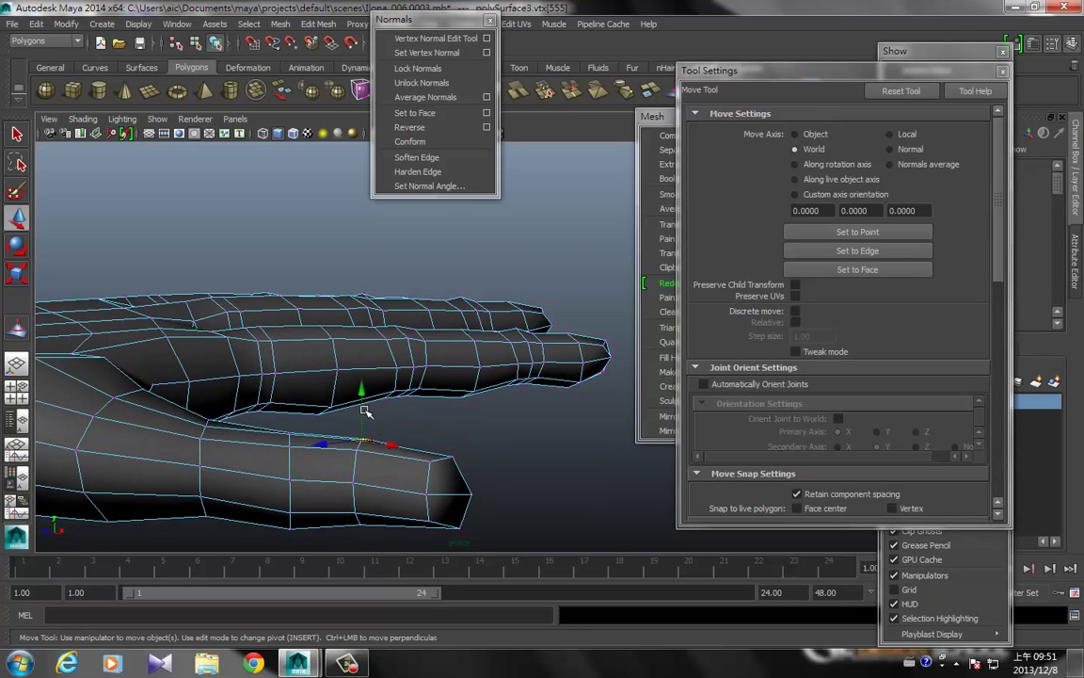
{"action": "left_click_drag", "start_coordinate": [362, 410], "coordinate": [362, 431]}
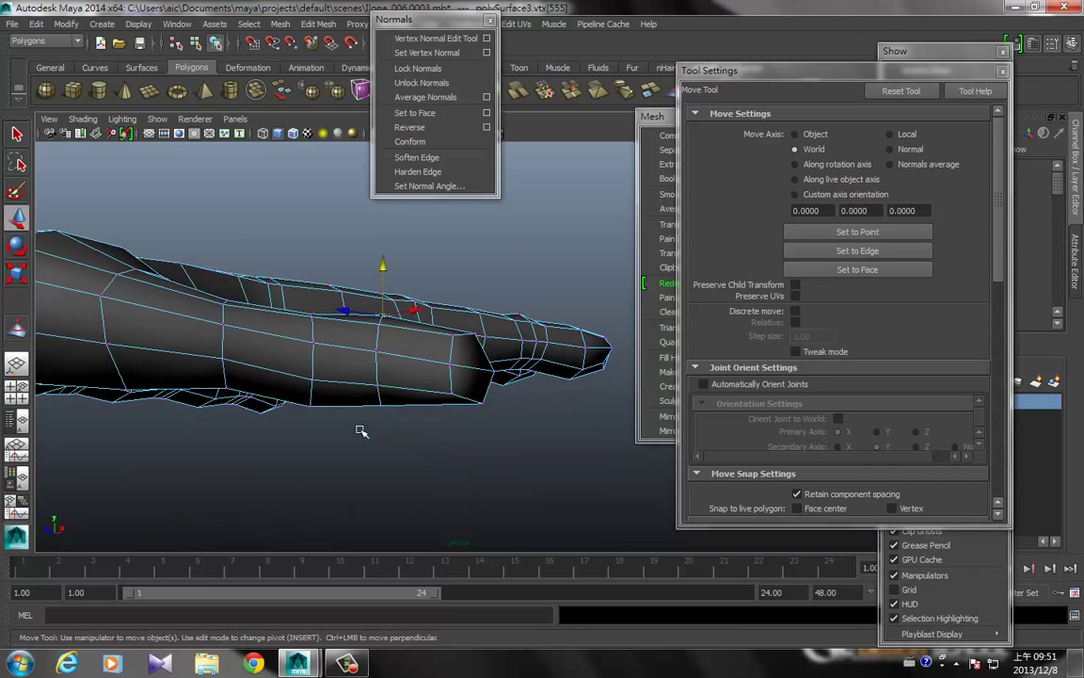
{"action": "left_click", "coordinate": [382, 405]}
{"action": "left_click_drag", "start_coordinate": [382, 364], "coordinate": [386, 380]}
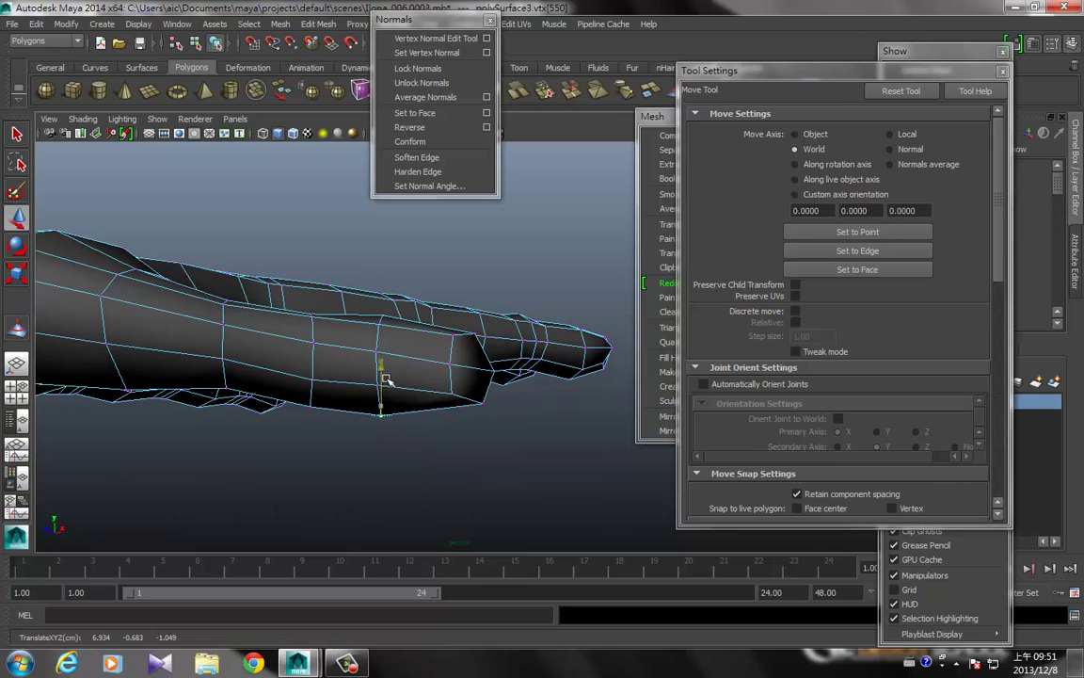
{"action": "left_click", "coordinate": [381, 323]}
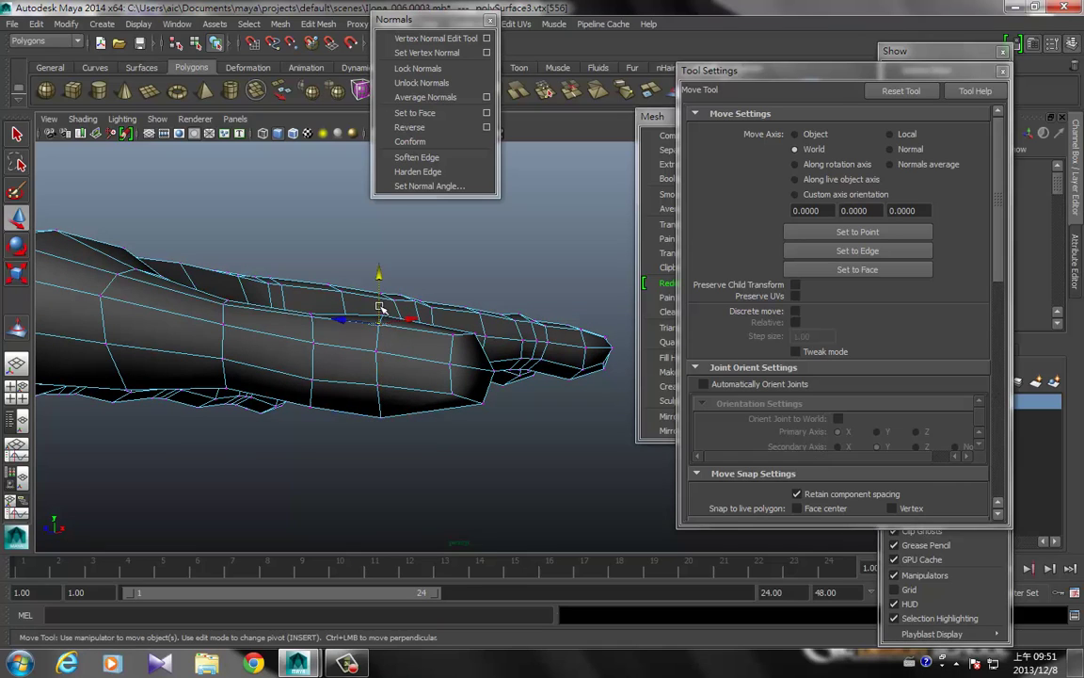
{"action": "left_click", "coordinate": [375, 380]}
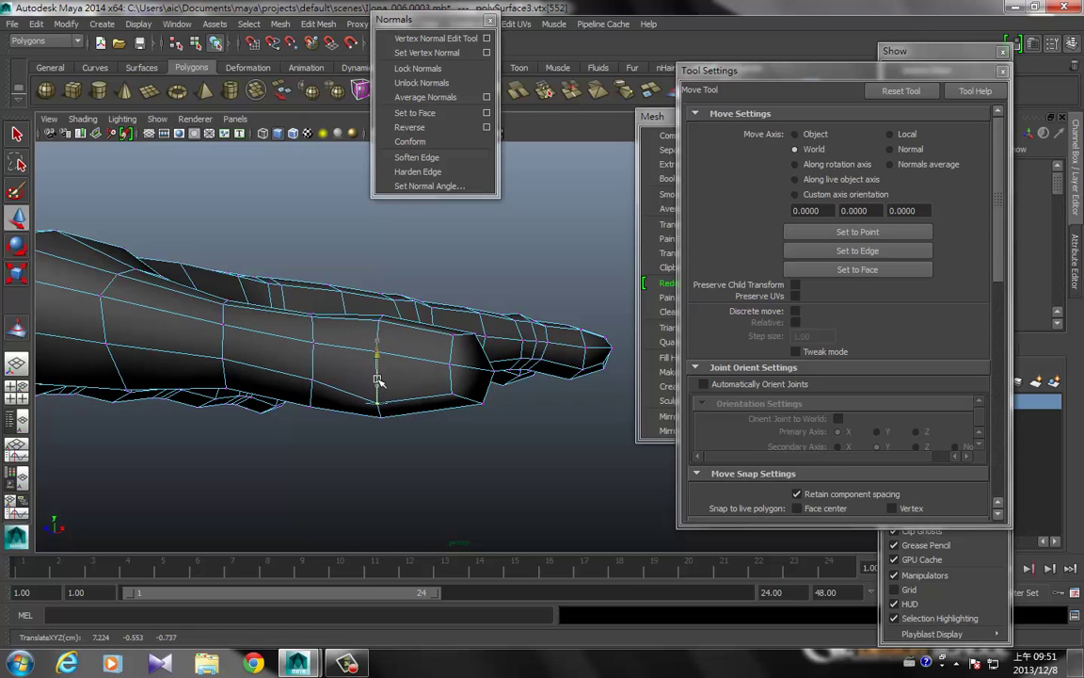
- Nudge the vertices along the thumb base where it meets the palm
{"action": "mouse_move", "coordinate": [377, 381]}
{"action": "left_mouse_down", "text": "alt"}
{"action": "mouse_move", "coordinate": [428, 489]}
{"action": "mouse_move", "coordinate": [387, 465]}
{"action": "mouse_move", "coordinate": [380, 416]}
{"action": "mouse_move", "coordinate": [497, 412]}
{"action": "left_mouse_up", "text": "alt"}
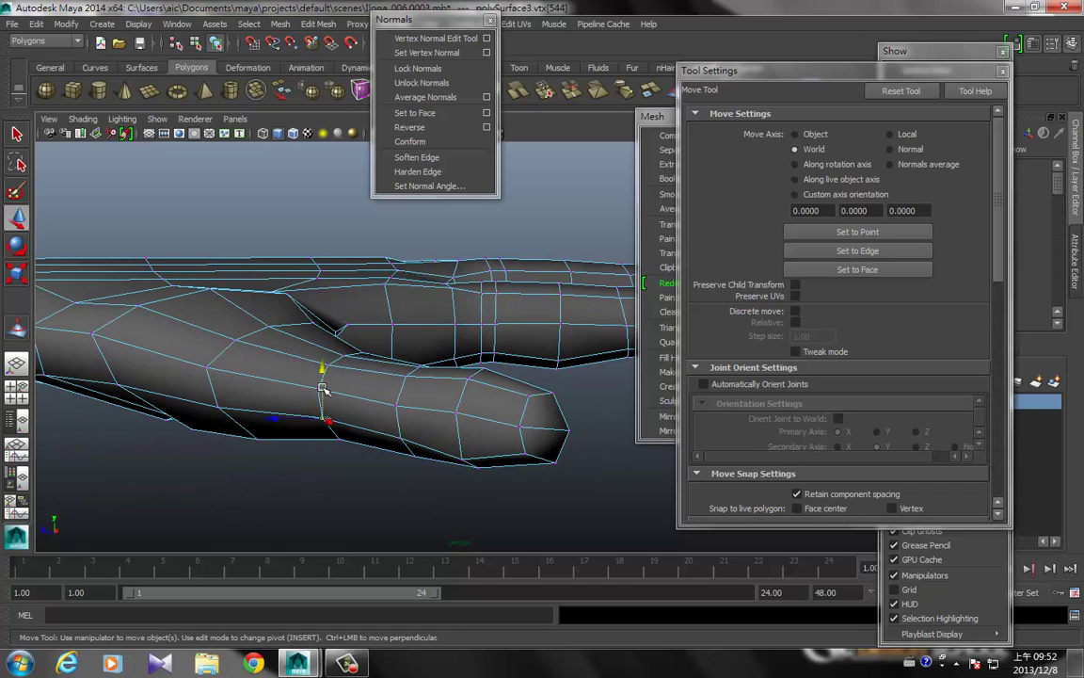
{"action": "left_click_drag", "start_coordinate": [323, 389], "coordinate": [324, 399]}
{"action": "left_click", "coordinate": [199, 373]}
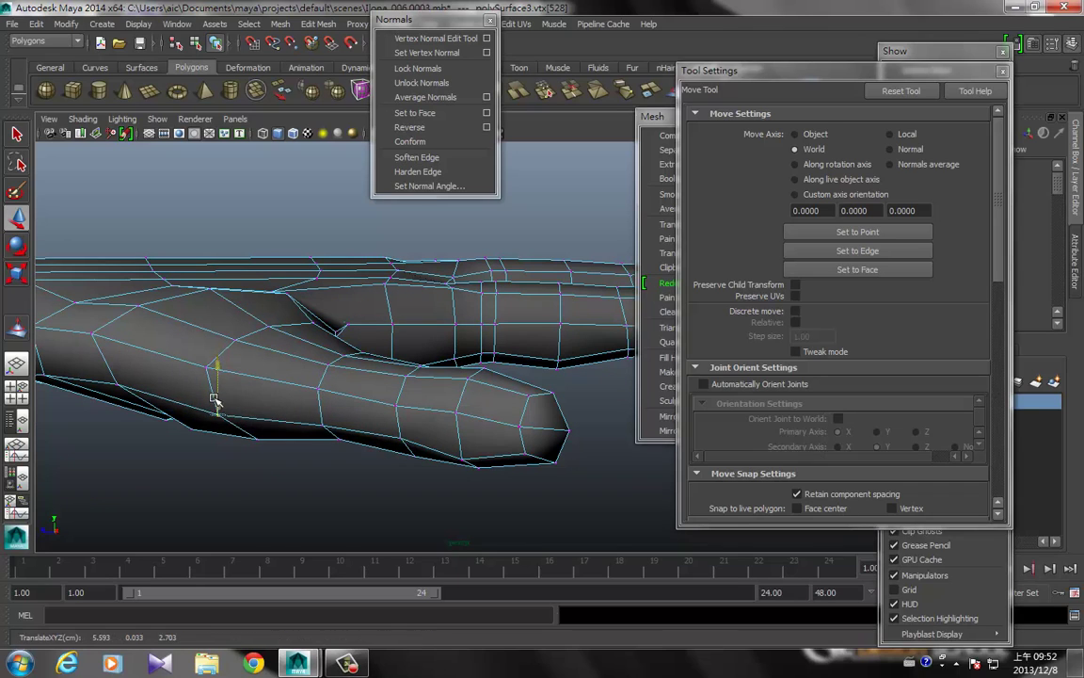
{"action": "left_click", "coordinate": [117, 383]}
{"action": "left_click_drag", "start_coordinate": [119, 384], "coordinate": [112, 377]}
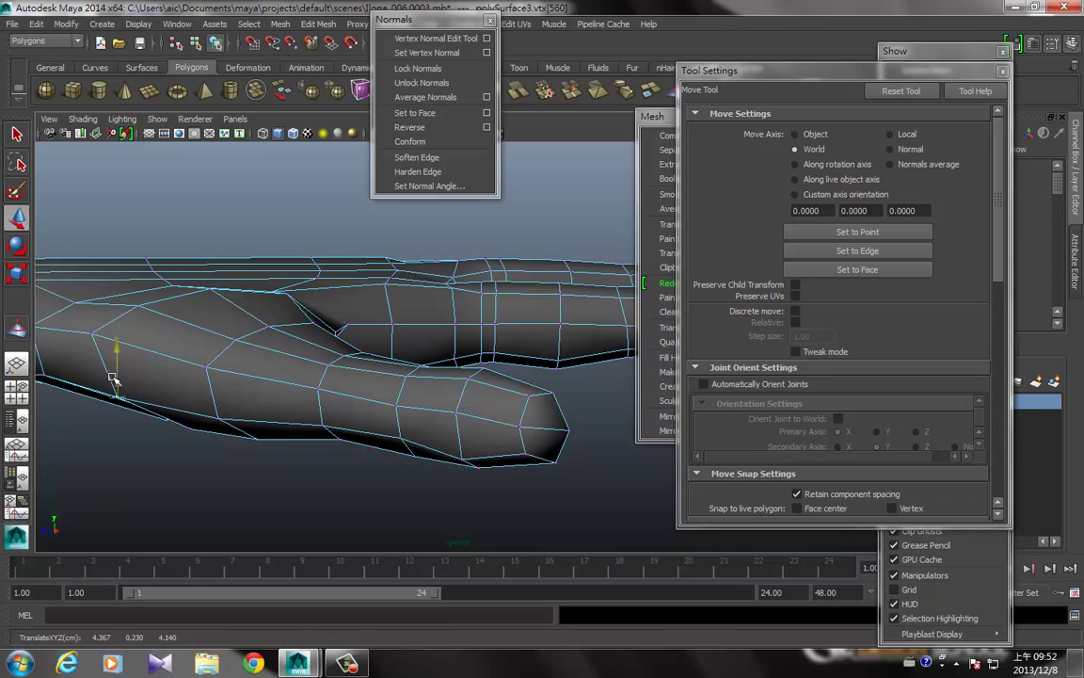
- Return the hand to object mode with the mesh selected
{"action": "mouse_move", "coordinate": [292, 488]}
{"action": "left_mouse_down", "text": "alt"}
{"action": "mouse_move", "coordinate": [387, 479]}
{"action": "mouse_move", "coordinate": [218, 453]}
{"action": "mouse_move", "coordinate": [400, 326]}
{"action": "left_mouse_up", "text": "alt"}
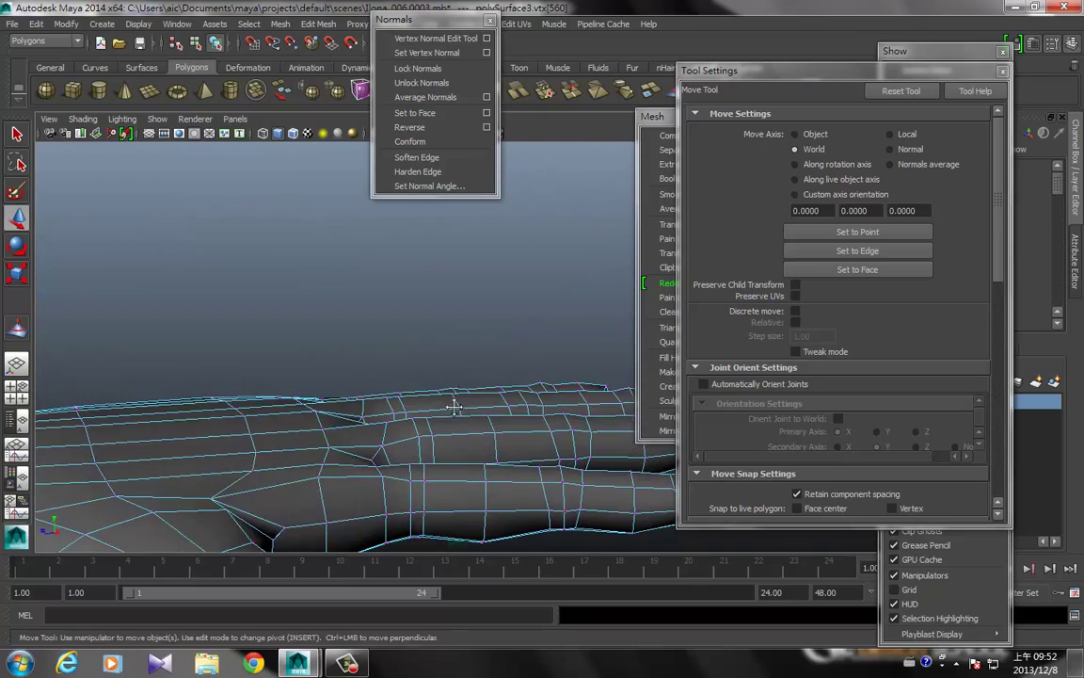
{"action": "right_click_drag", "start_coordinate": [387, 337], "coordinate": [419, 322]}
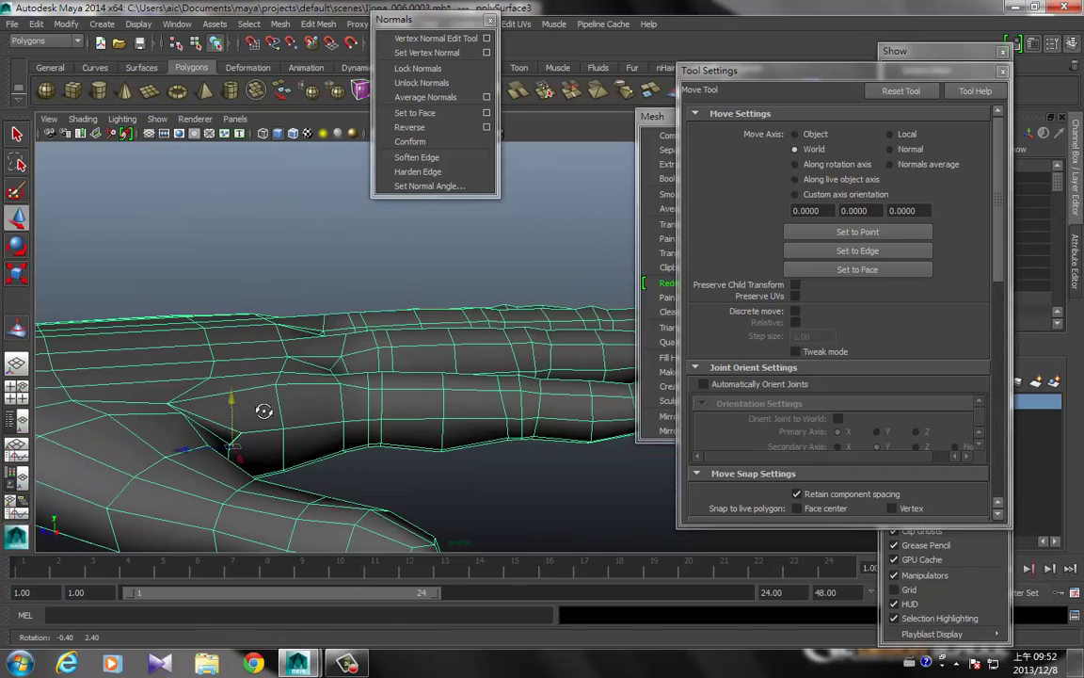
{"action": "key", "text": "["}
{"action": "mouse_move", "coordinate": [285, 411]}
{"action": "left_mouse_down", "text": "alt"}
{"action": "mouse_move", "coordinate": [242, 363]}
{"action": "mouse_move", "coordinate": [633, 397]}
{"action": "left_mouse_up", "text": "alt"}
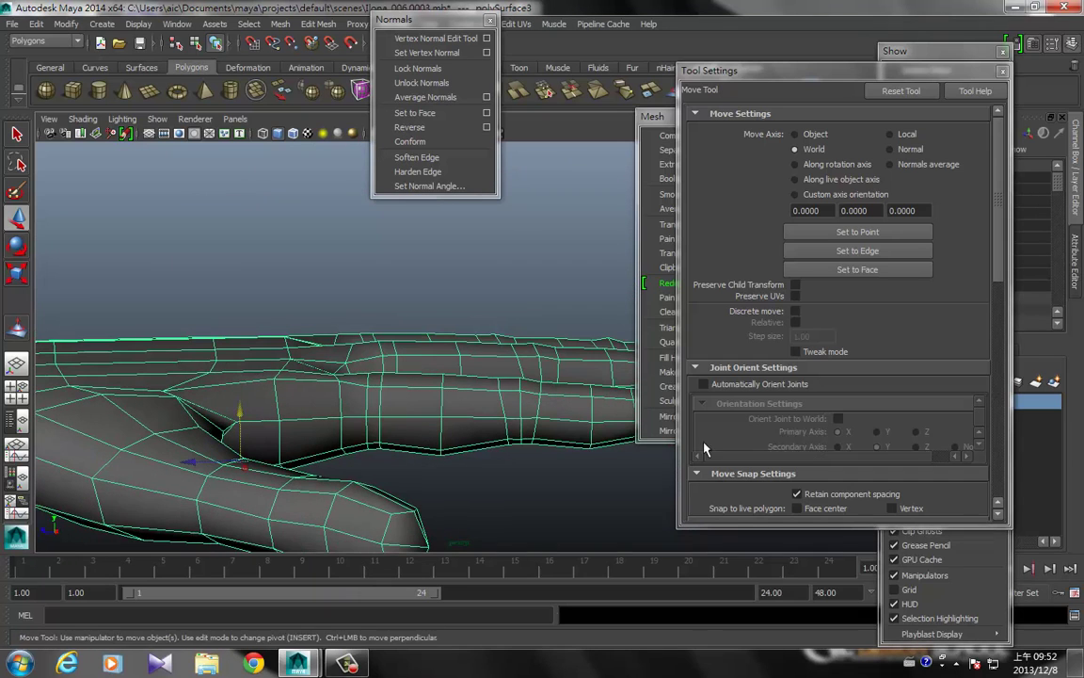
- Set the Sculpt Geometry Tool brush radius to 0.6564 and opacity to about 0.08
{"action": "left_click", "coordinate": [673, 123]}
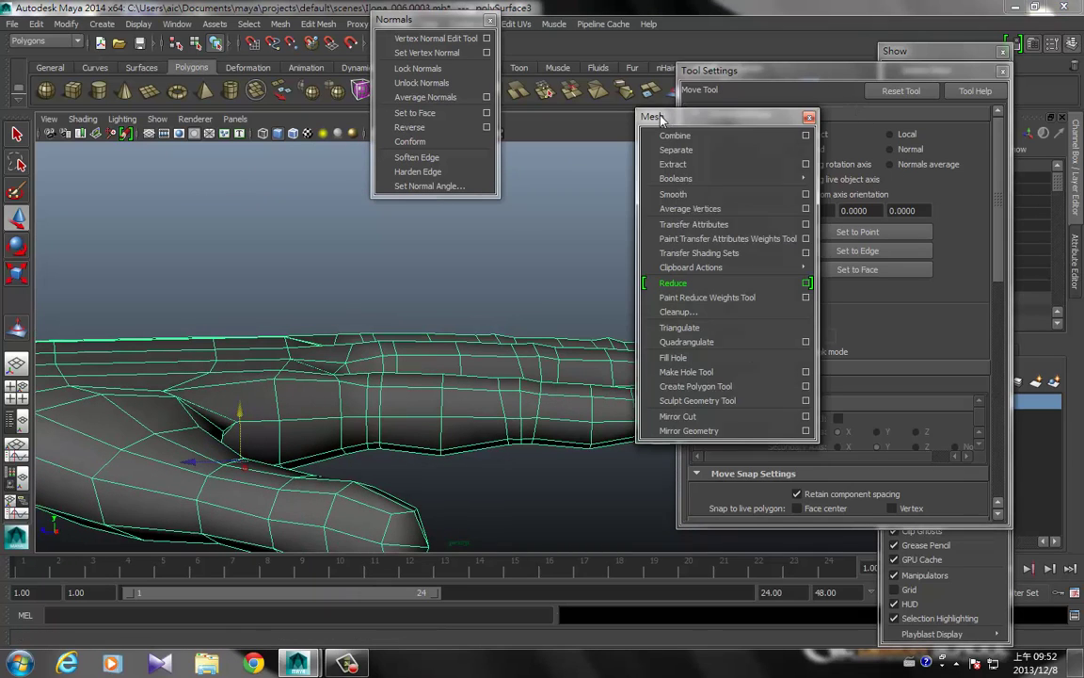
{"action": "left_click", "coordinate": [807, 401]}
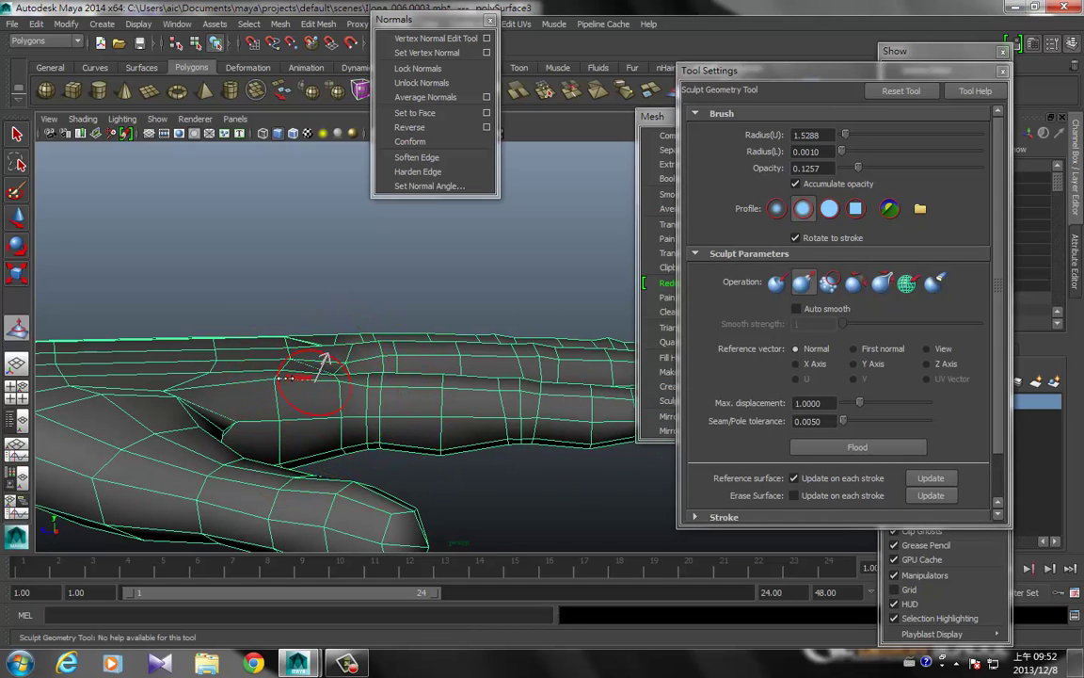
{"action": "left_click_drag", "start_coordinate": [323, 359], "coordinate": [282, 359]}
{"action": "left_click_drag", "start_coordinate": [855, 178], "coordinate": [854, 174]}
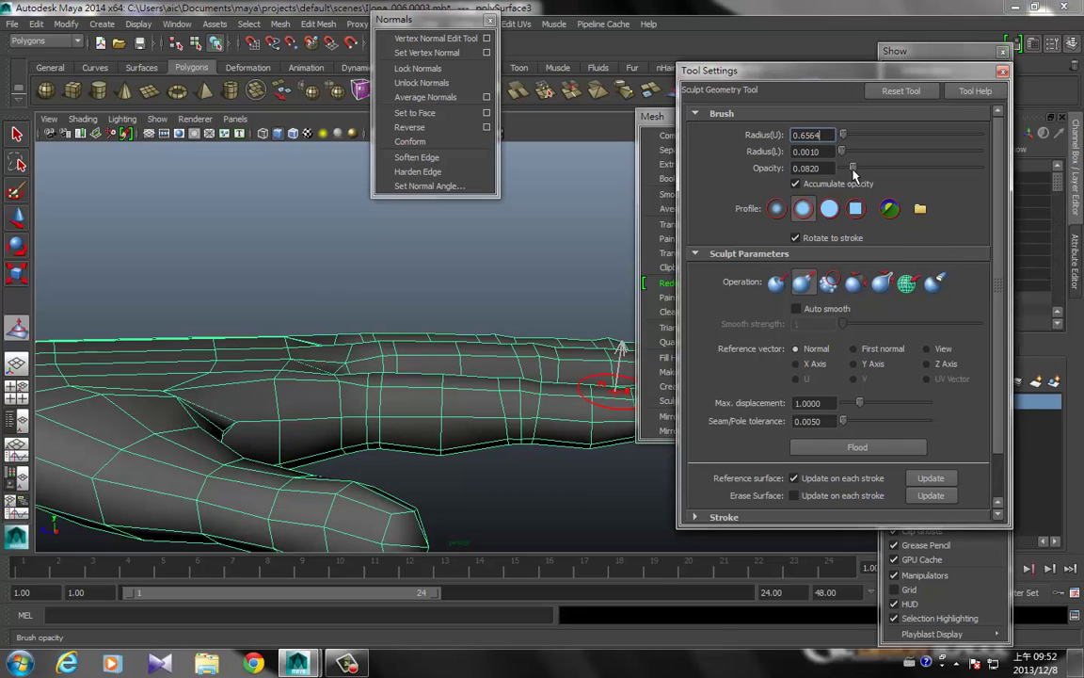
- Paint gentle sculpt strokes on the palm, undoing one stroke and repainting it
{"action": "left_click_drag", "start_coordinate": [568, 363], "coordinate": [296, 395], "text": "alt"}
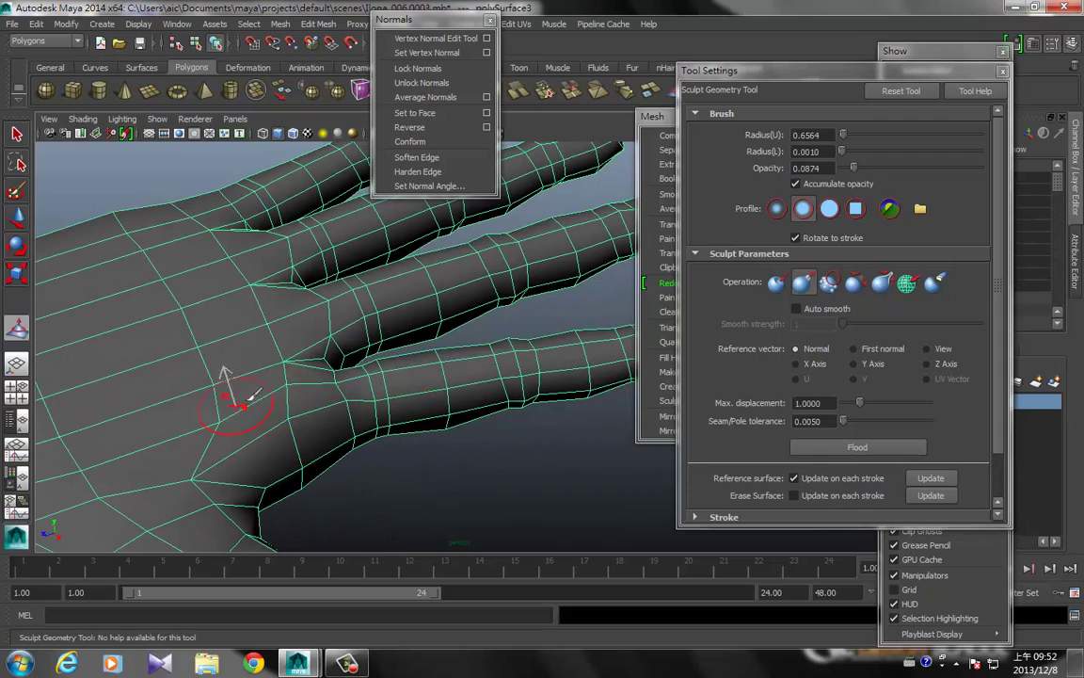
{"action": "mouse_move", "coordinate": [256, 489]}
{"action": "left_mouse_down", "text": "alt"}
{"action": "mouse_move", "coordinate": [255, 440]}
{"action": "mouse_move", "coordinate": [302, 424]}
{"action": "mouse_move", "coordinate": [471, 442]}
{"action": "left_mouse_up", "text": "alt"}
{"action": "mouse_move", "coordinate": [424, 377]}
{"action": "left_mouse_down", "text": "alt"}
{"action": "mouse_move", "coordinate": [476, 450]}
{"action": "mouse_move", "coordinate": [482, 428]}
{"action": "left_mouse_up", "text": "alt"}
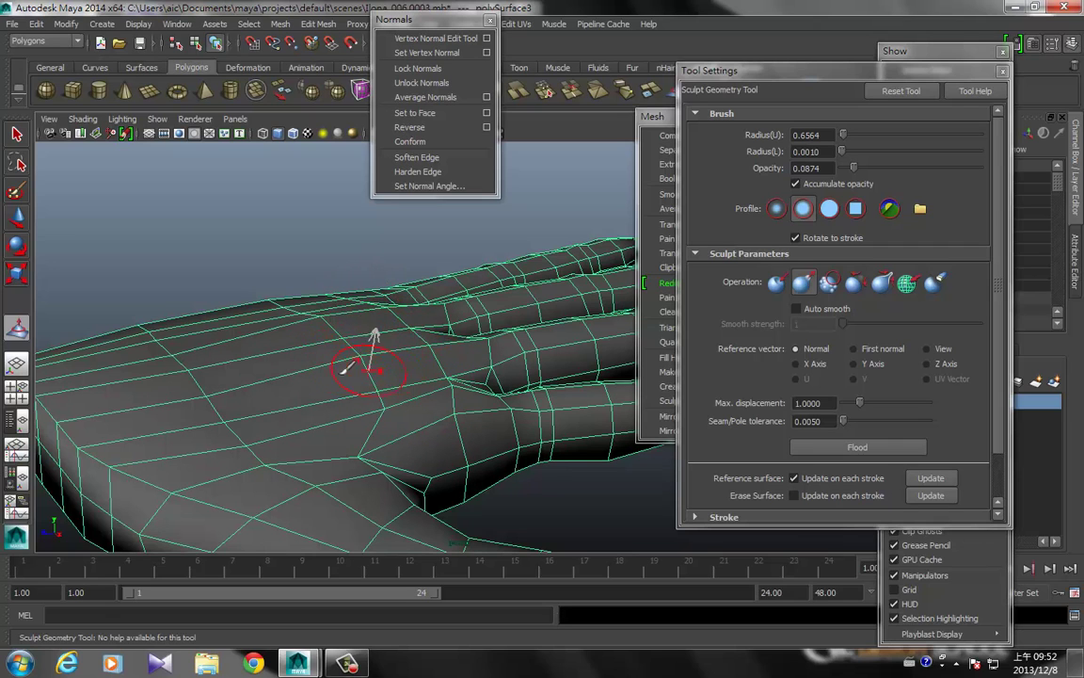
{"action": "left_click_drag", "start_coordinate": [356, 358], "coordinate": [353, 382], "text": "alt"}
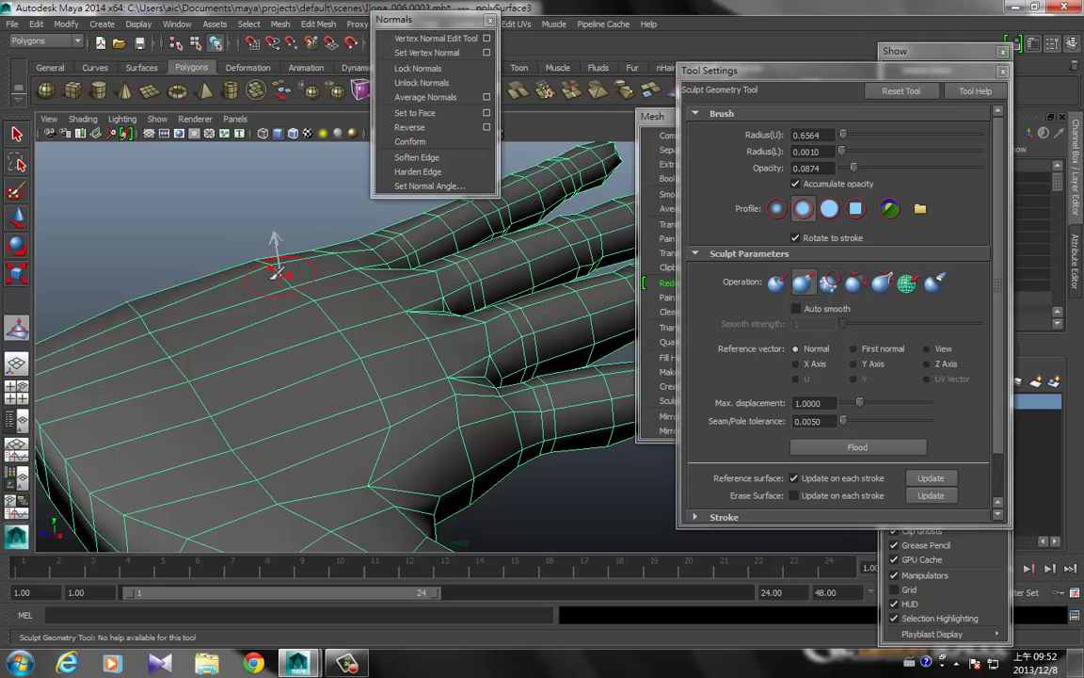
{"action": "mouse_move", "coordinate": [160, 410]}
{"action": "left_mouse_down", "text": "alt"}
{"action": "mouse_move", "coordinate": [336, 415]}
{"action": "mouse_move", "coordinate": [350, 400]}
{"action": "left_mouse_up", "text": "alt"}
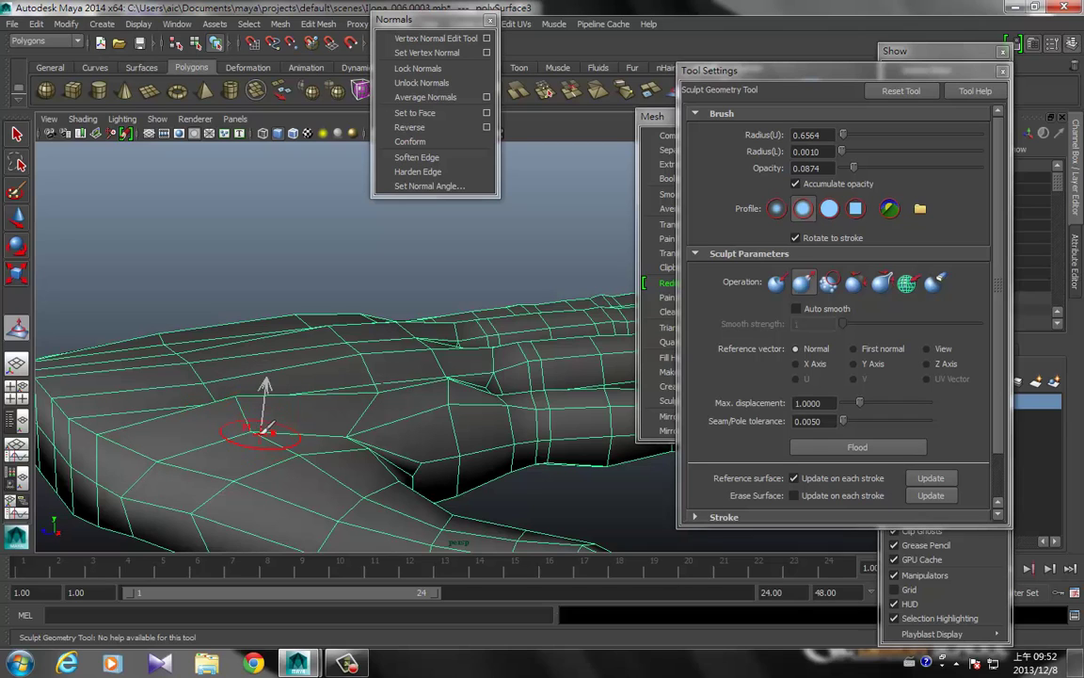
{"action": "key", "text": "ctrl+z"}
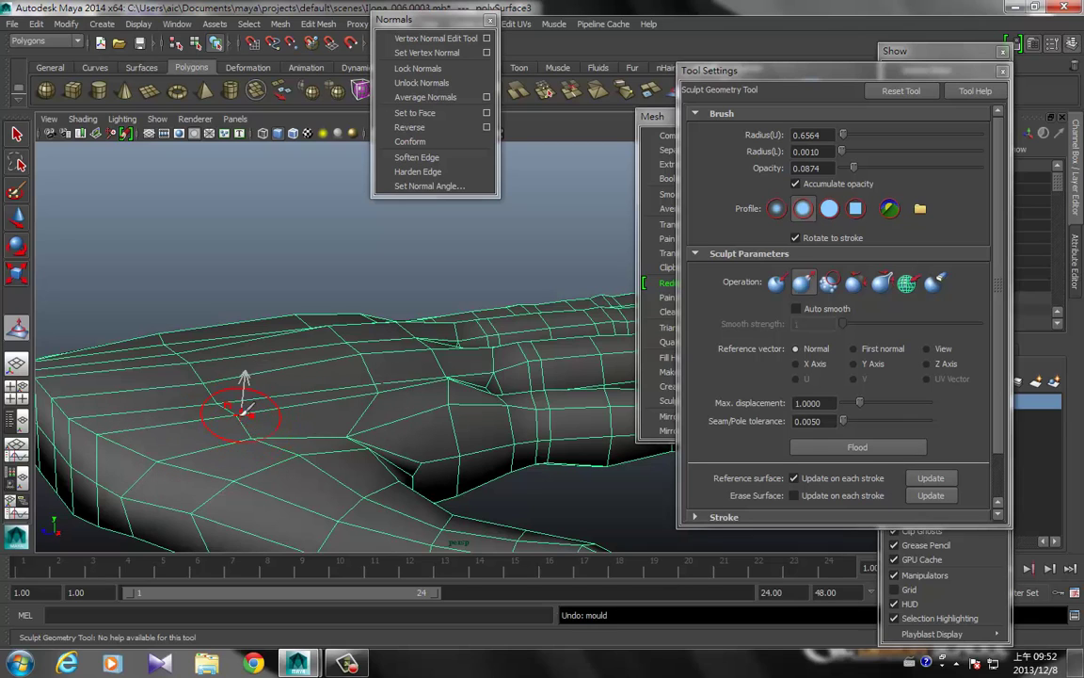
{"action": "left_click_drag", "start_coordinate": [243, 410], "coordinate": [299, 461]}
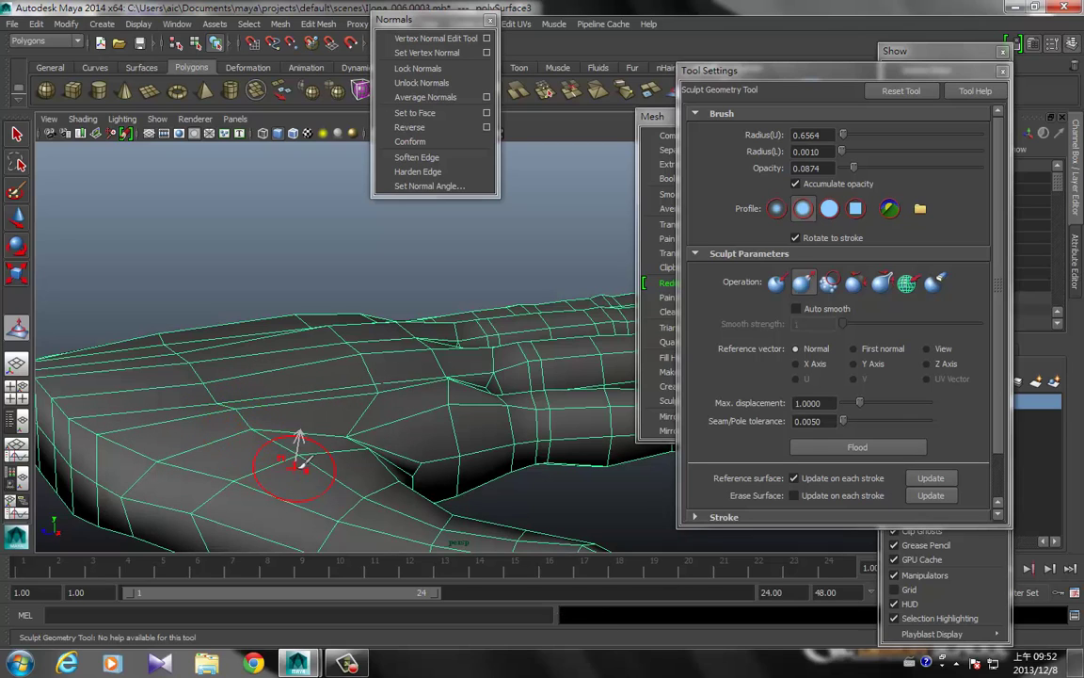
{"action": "scroll", "coordinate": [334, 484], "scroll_direction": "down", "scroll_amount": 5}
{"action": "scroll", "coordinate": [358, 516], "scroll_direction": "down", "scroll_amount": 3}
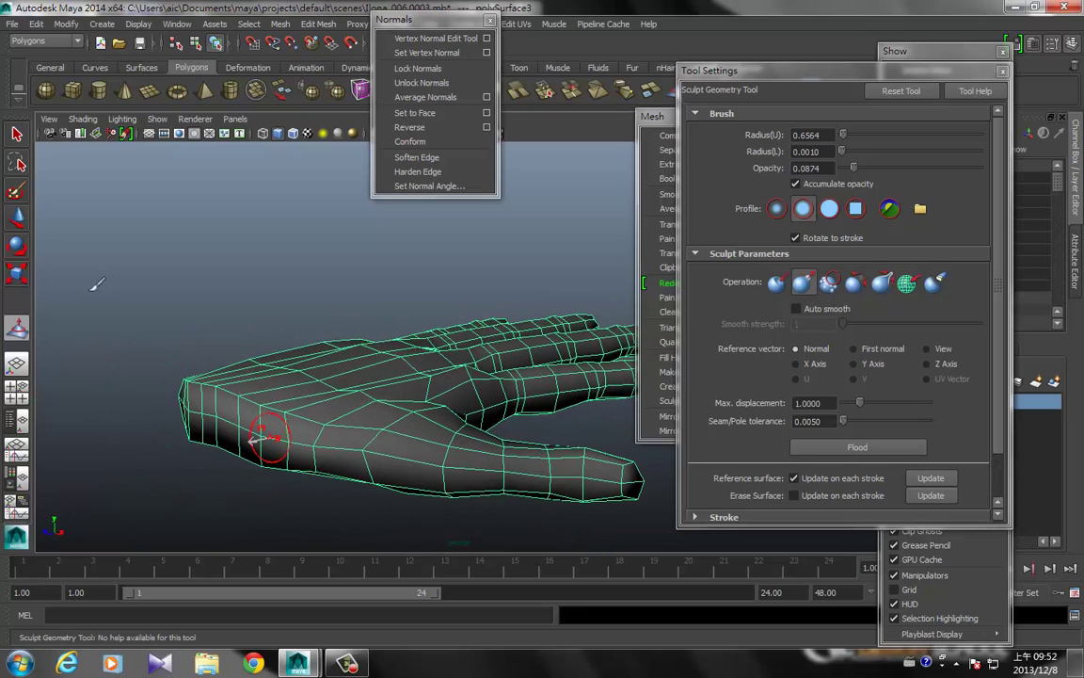
- Exit sculpting with Q and select the smoothed hand mesh
{"action": "key", "text": "q"}
{"action": "left_click", "coordinate": [496, 461]}
{"action": "mouse_move", "coordinate": [496, 460]}
{"action": "left_mouse_down", "text": "alt"}
{"action": "mouse_move", "coordinate": [322, 496]}
{"action": "mouse_move", "coordinate": [231, 438]}
{"action": "mouse_move", "coordinate": [235, 378]}
{"action": "mouse_move", "coordinate": [121, 399]}
{"action": "mouse_move", "coordinate": [266, 375]}
{"action": "mouse_move", "coordinate": [569, 417]}
{"action": "mouse_move", "coordinate": [499, 494]}
{"action": "mouse_move", "coordinate": [534, 443]}
{"action": "mouse_move", "coordinate": [522, 426]}
{"action": "mouse_move", "coordinate": [505, 458]}
{"action": "mouse_move", "coordinate": [555, 421]}
{"action": "mouse_move", "coordinate": [551, 404]}
{"action": "mouse_move", "coordinate": [511, 453]}
{"action": "mouse_move", "coordinate": [565, 471]}
{"action": "mouse_move", "coordinate": [646, 527]}
{"action": "mouse_move", "coordinate": [450, 506]}
{"action": "mouse_move", "coordinate": [394, 363]}
{"action": "mouse_move", "coordinate": [398, 386]}
{"action": "mouse_move", "coordinate": [353, 353]}
{"action": "left_mouse_up", "text": "alt"}
{"action": "left_click", "coordinate": [549, 412]}
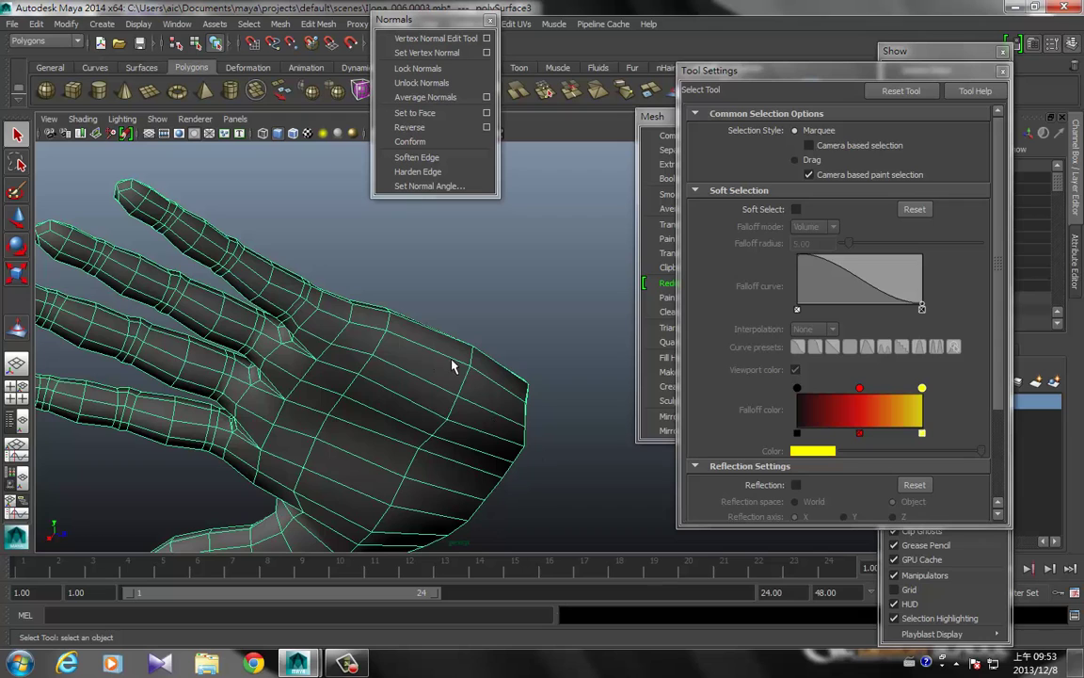
{"action": "mouse_move", "coordinate": [452, 365]}
{"action": "left_mouse_down", "text": "alt"}
{"action": "mouse_move", "coordinate": [428, 453]}
{"action": "mouse_move", "coordinate": [345, 351]}
{"action": "left_mouse_up", "text": "alt"}
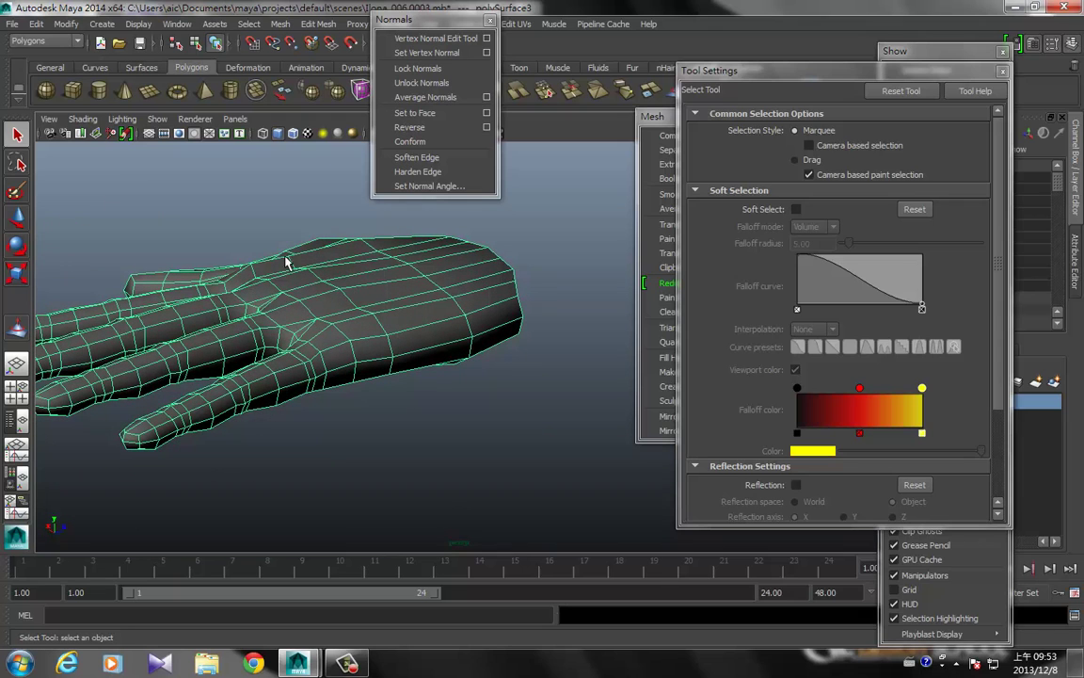
{"action": "mouse_move", "coordinate": [359, 349]}
{"action": "left_mouse_down", "text": "alt"}
{"action": "mouse_move", "coordinate": [386, 359]}
{"action": "mouse_move", "coordinate": [395, 377]}
{"action": "mouse_move", "coordinate": [518, 386]}
{"action": "mouse_move", "coordinate": [298, 386]}
{"action": "mouse_move", "coordinate": [351, 374]}
{"action": "mouse_move", "coordinate": [262, 412]}
{"action": "mouse_move", "coordinate": [291, 431]}
{"action": "mouse_move", "coordinate": [288, 348]}
{"action": "mouse_move", "coordinate": [274, 358]}
{"action": "mouse_move", "coordinate": [283, 364]}
{"action": "mouse_move", "coordinate": [292, 293]}
{"action": "mouse_move", "coordinate": [308, 284]}
{"action": "mouse_move", "coordinate": [280, 334]}
{"action": "mouse_move", "coordinate": [276, 375]}
{"action": "mouse_move", "coordinate": [323, 361]}
{"action": "mouse_move", "coordinate": [242, 435]}
{"action": "mouse_move", "coordinate": [273, 421]}
{"action": "left_mouse_up", "text": "alt"}
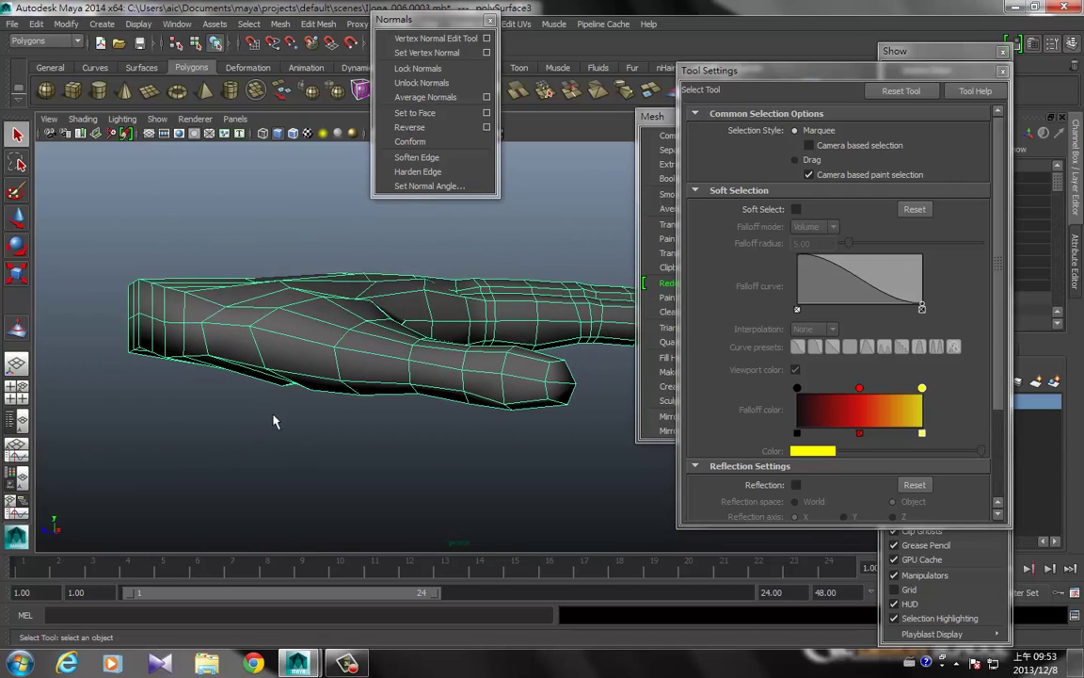
{"action": "left_click", "coordinate": [526, 429]}
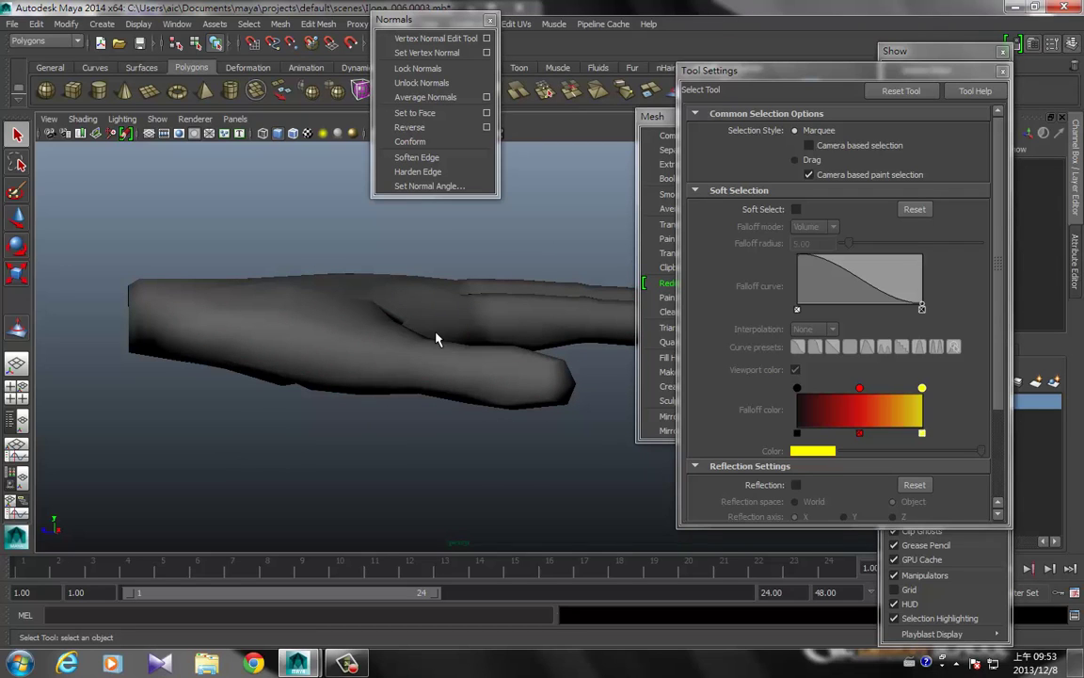
{"action": "mouse_move", "coordinate": [564, 402]}
{"action": "left_mouse_down", "text": "alt"}
{"action": "mouse_move", "coordinate": [571, 431]}
{"action": "mouse_move", "coordinate": [477, 300]}
{"action": "mouse_move", "coordinate": [376, 288]}
{"action": "mouse_move", "coordinate": [368, 442]}
{"action": "mouse_move", "coordinate": [342, 385]}
{"action": "mouse_move", "coordinate": [342, 403]}
{"action": "left_mouse_up", "text": "alt"}
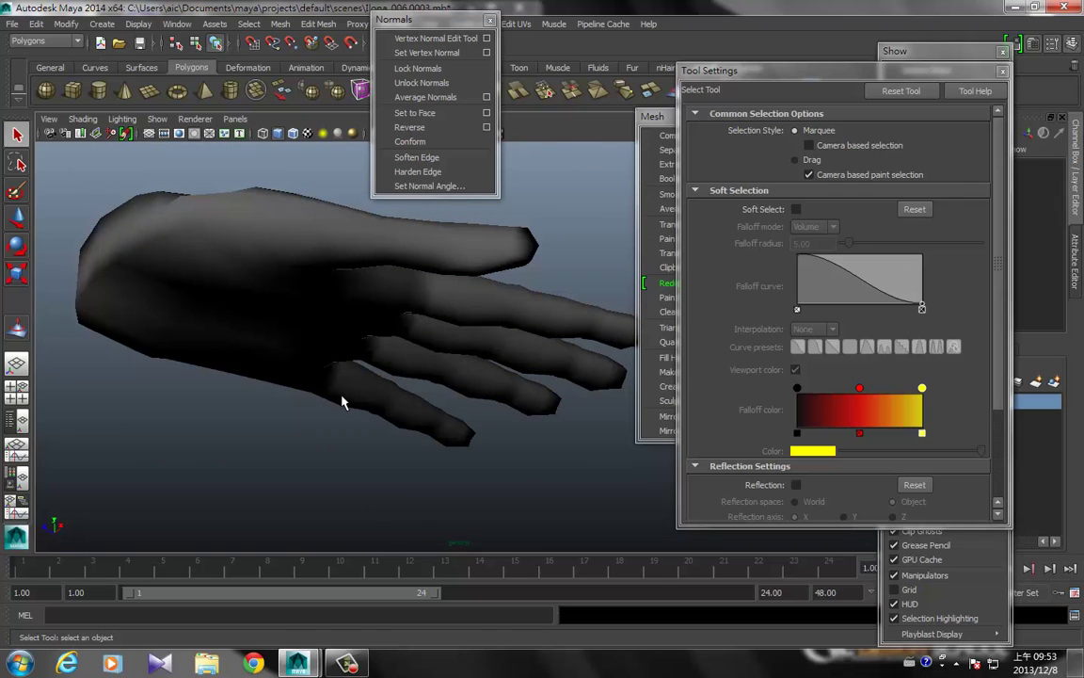
{"action": "left_click", "coordinate": [291, 297]}
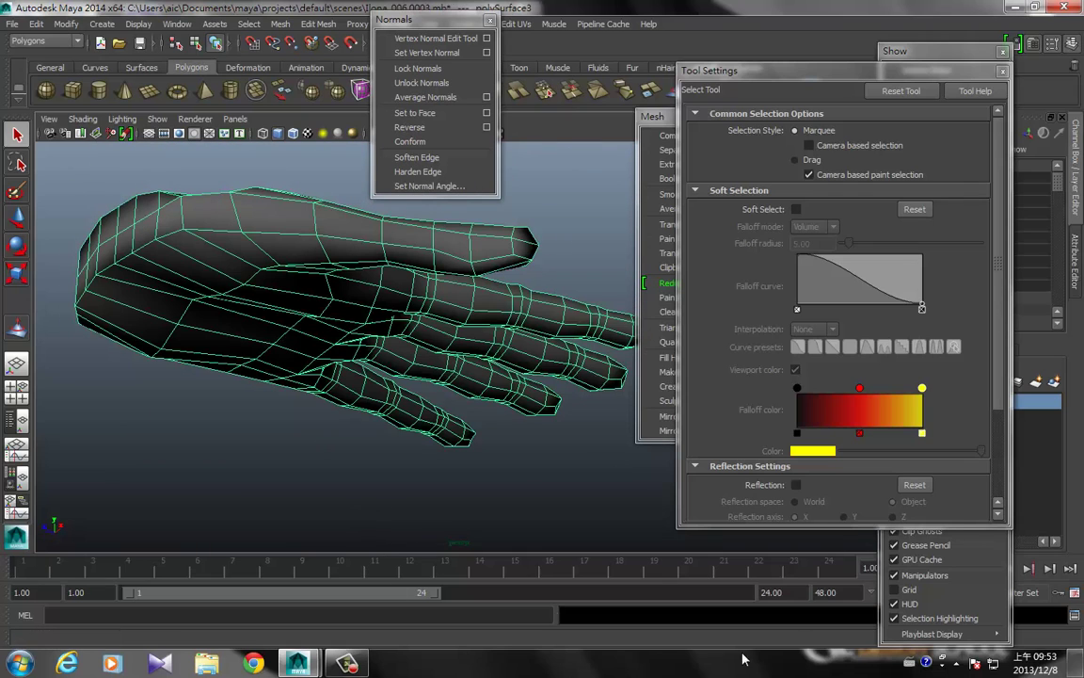
{"action": "left_click", "coordinate": [934, 659]}
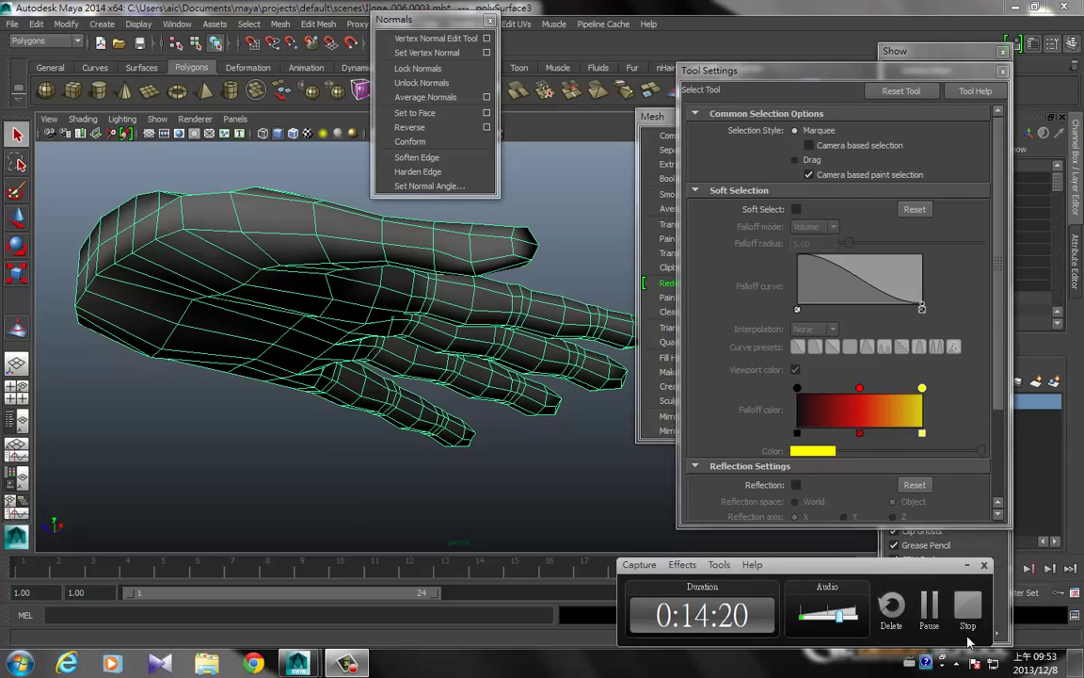